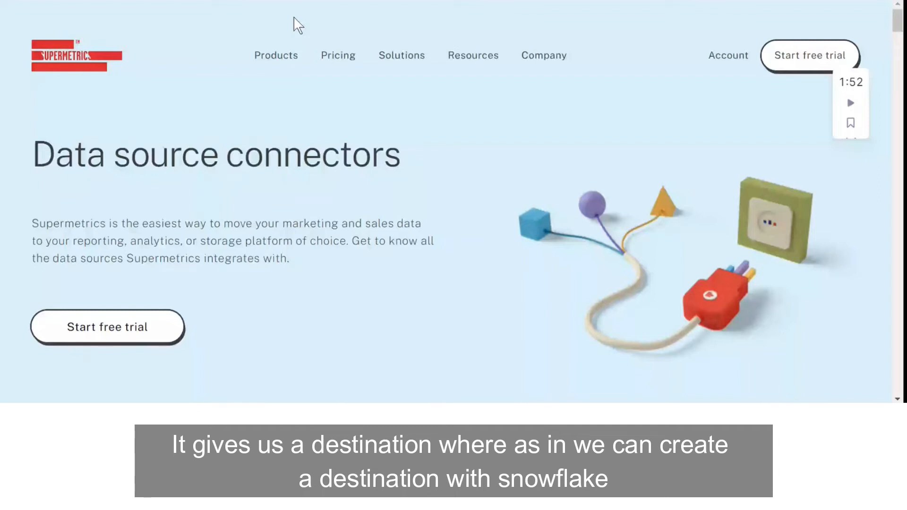
Look through the list of available data source connectors on the Supermetrics page
{"action": "mouse_move", "coordinate": [285, 56]}
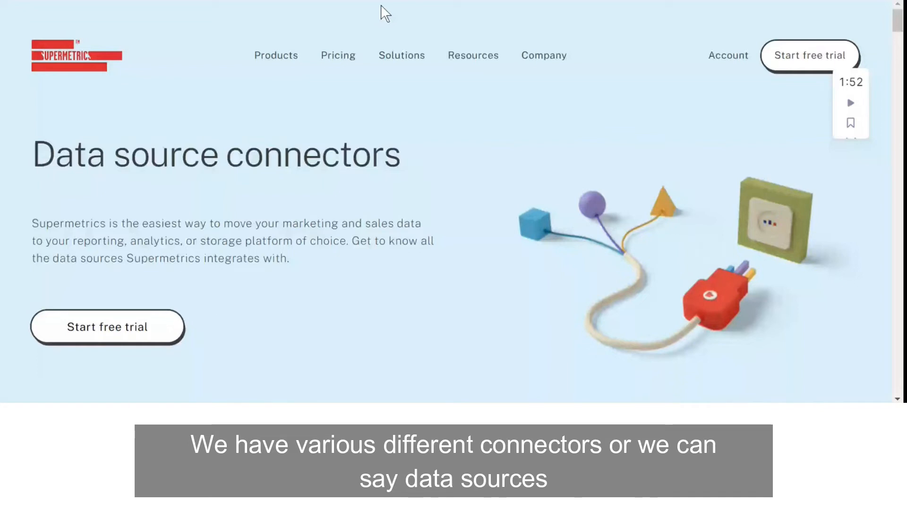
{"action": "scroll", "coordinate": [334, 231], "scroll_direction": "down", "scroll_amount": 5}
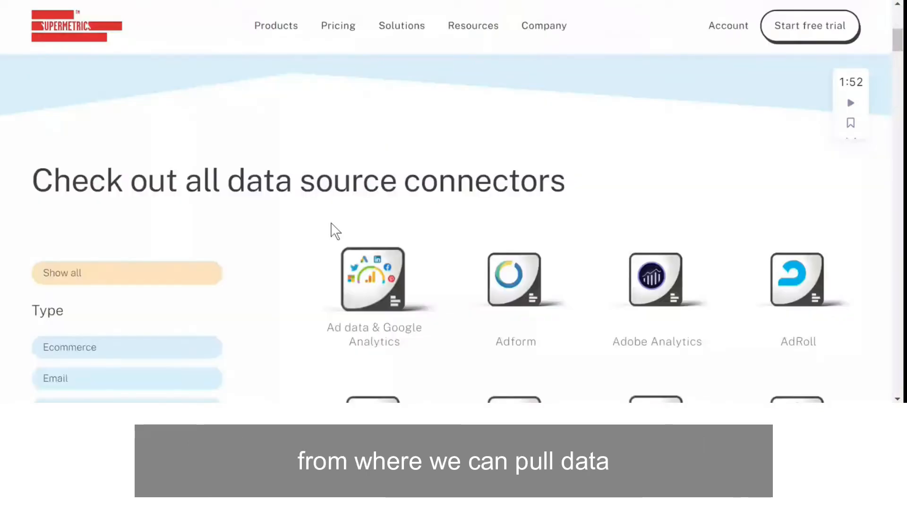
{"action": "scroll", "coordinate": [331, 224], "scroll_direction": "down", "scroll_amount": 2}
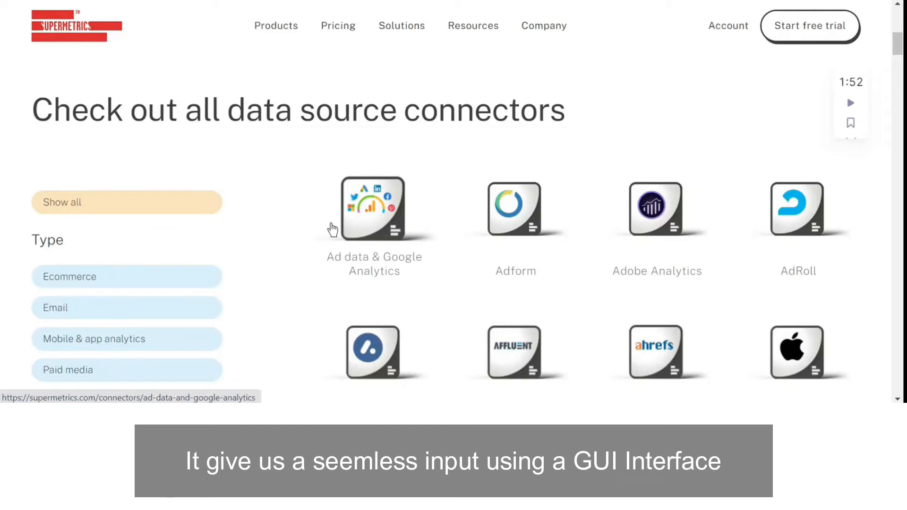
{"action": "scroll", "coordinate": [333, 230], "scroll_direction": "up", "scroll_amount": 3}
{"action": "scroll", "coordinate": [333, 230], "scroll_direction": "up", "scroll_amount": 5}
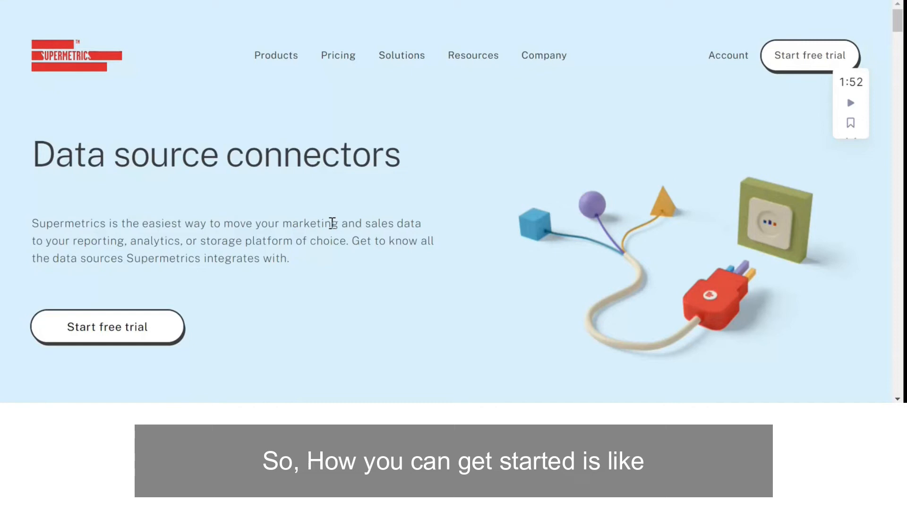
Open the Supermetrics account area, log out, and sign back in with the Google account
{"action": "left_click", "coordinate": [718, 62]}
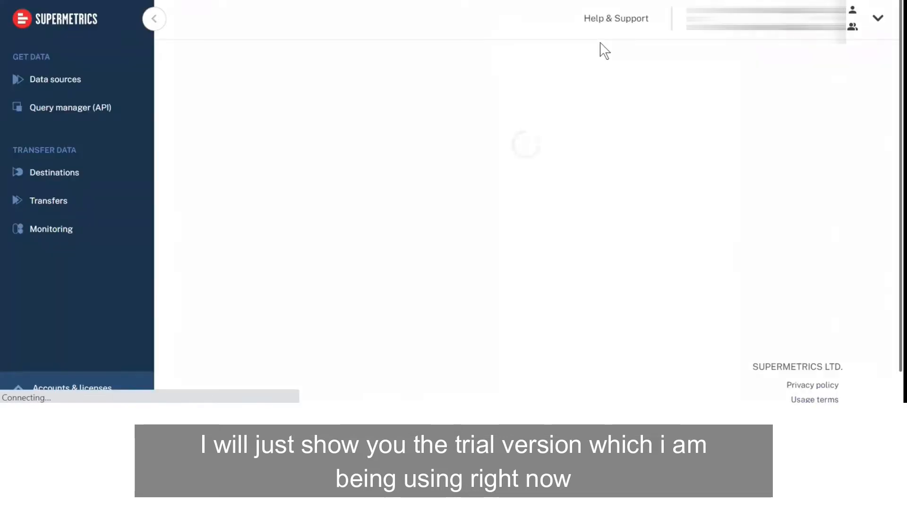
{"action": "left_click", "coordinate": [878, 18]}
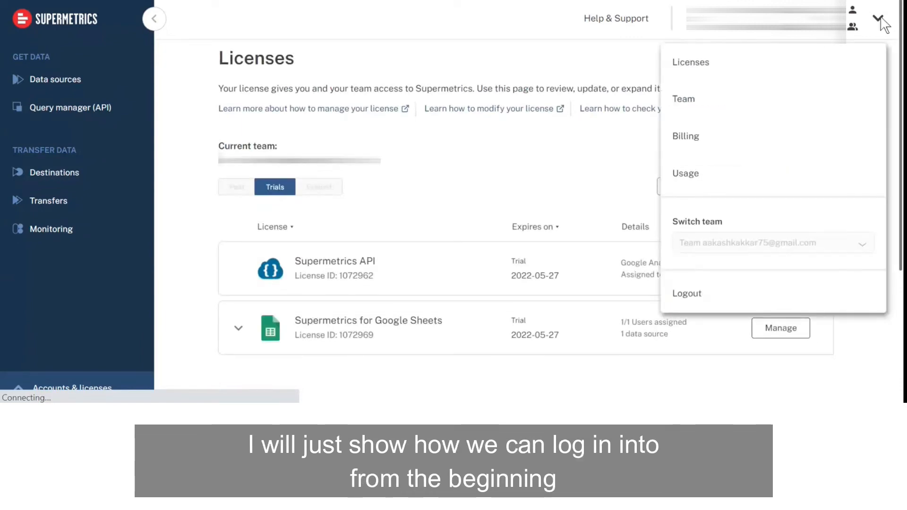
{"action": "left_click", "coordinate": [764, 309]}
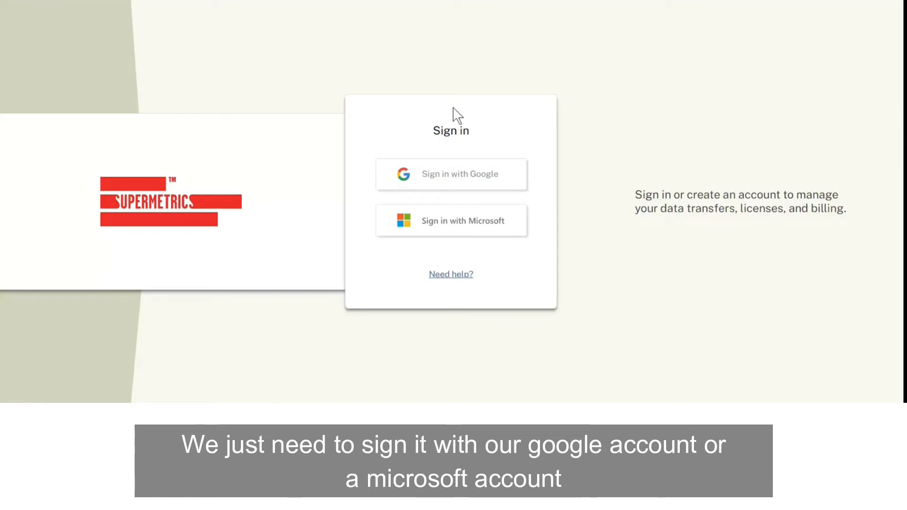
{"action": "left_click", "coordinate": [515, 185]}
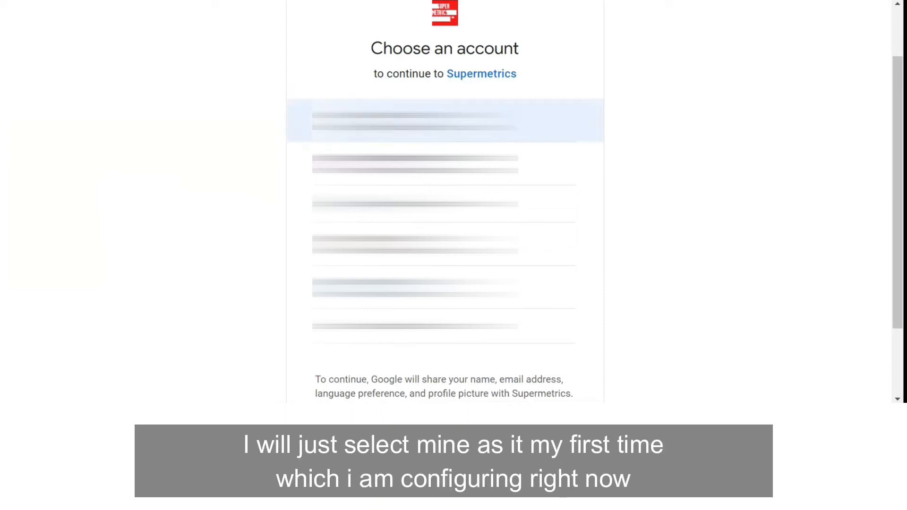
{"action": "left_click", "coordinate": [424, 120]}
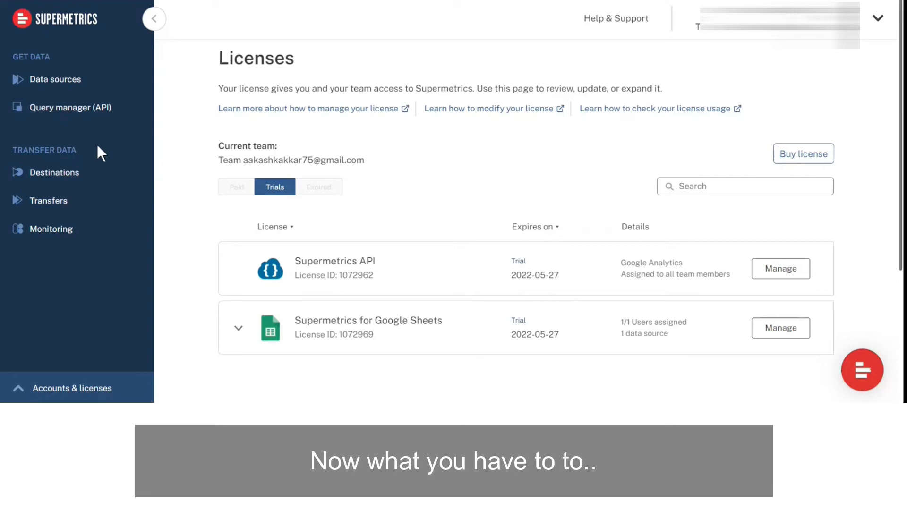
Review the account's license details for the Supermetrics API trial
{"action": "left_click", "coordinate": [82, 390]}
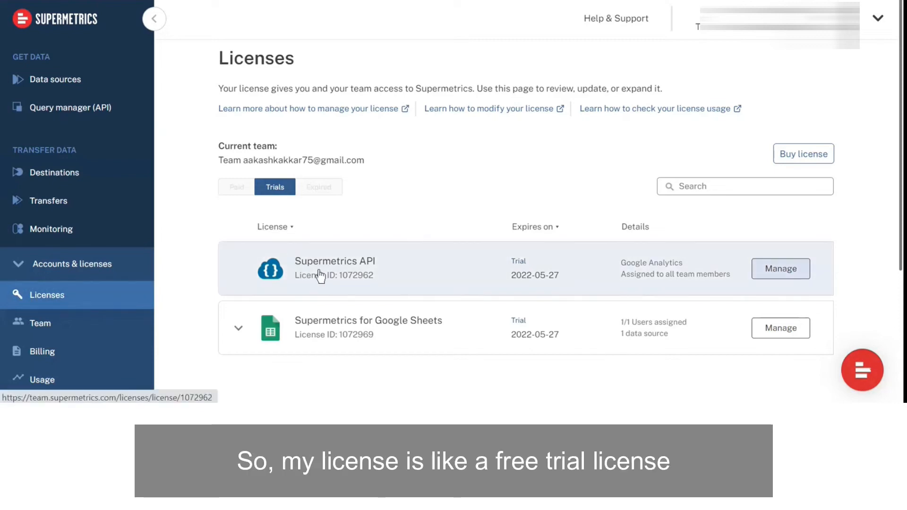
{"action": "left_click", "coordinate": [781, 270]}
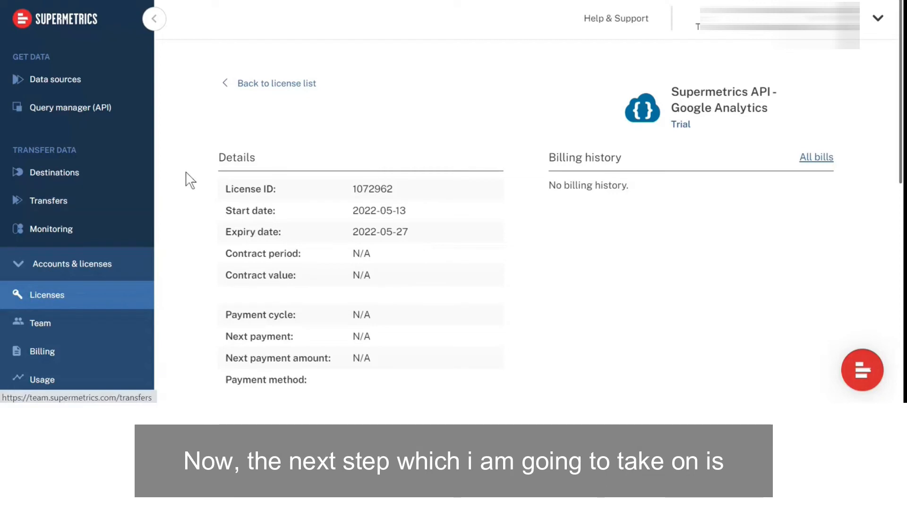
{"action": "left_click", "coordinate": [91, 210]}
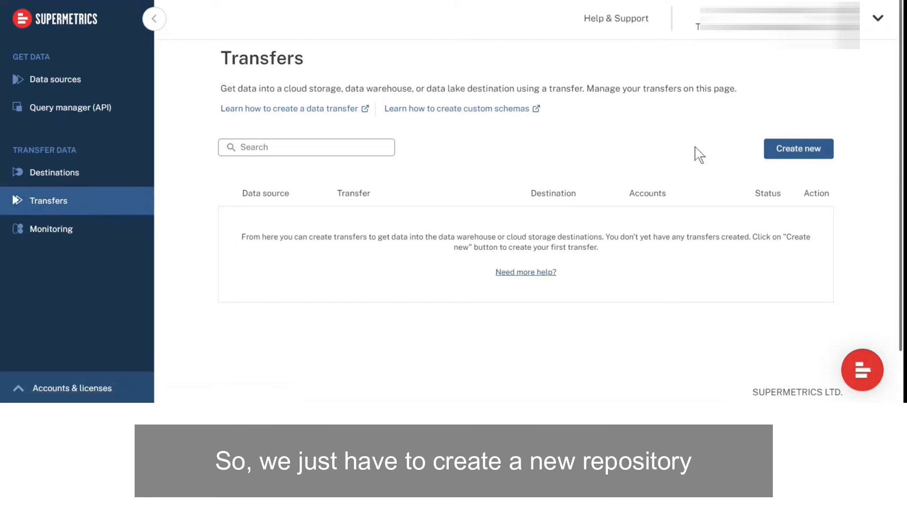
{"action": "left_click", "coordinate": [786, 159]}
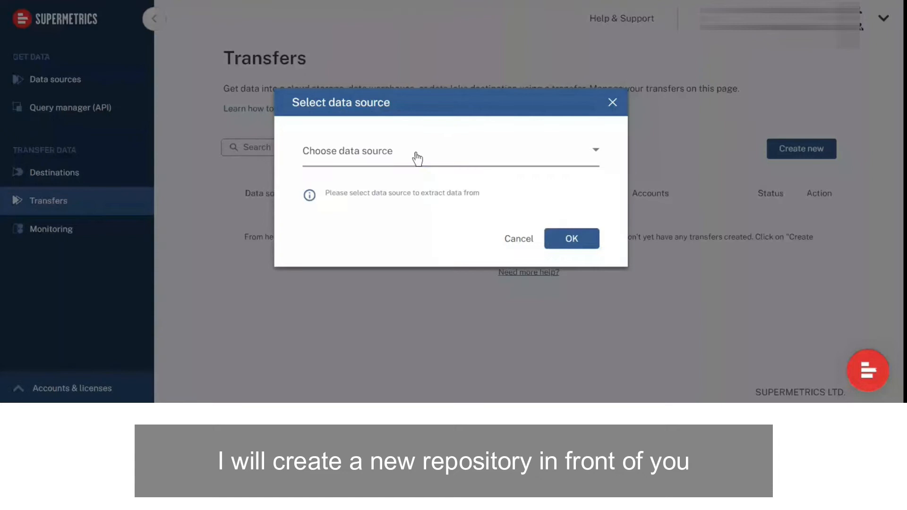
{"action": "left_click", "coordinate": [420, 157]}
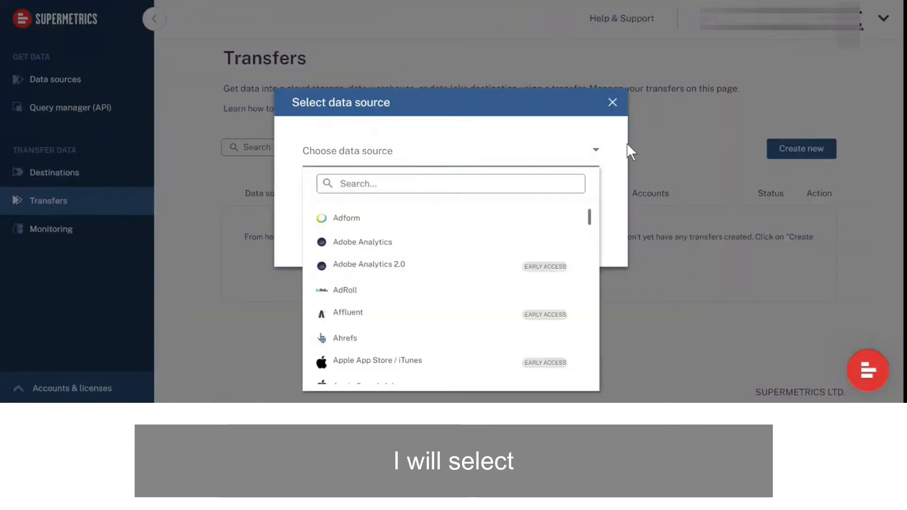
{"action": "left_click", "coordinate": [613, 105]}
{"action": "left_click", "coordinate": [613, 102]}
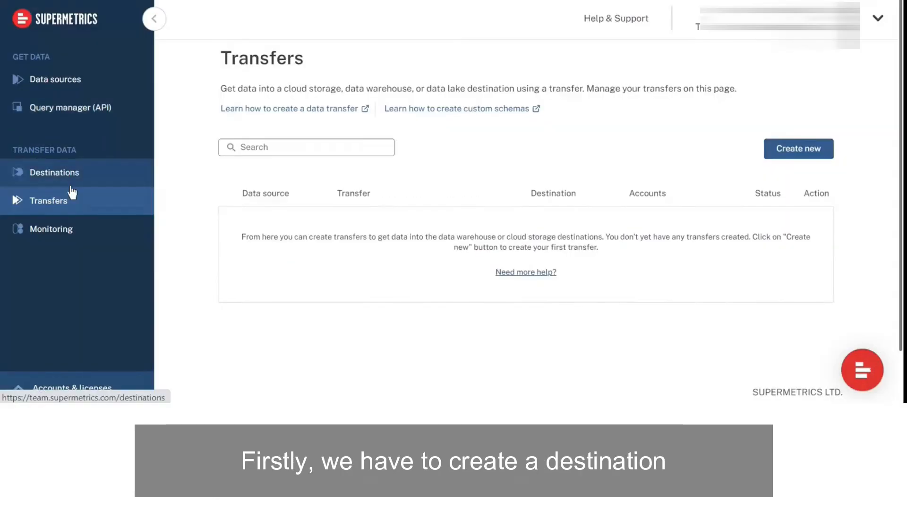
Start creating a new destination of the type Snowflake Data Warehouse
{"action": "left_click", "coordinate": [129, 176]}
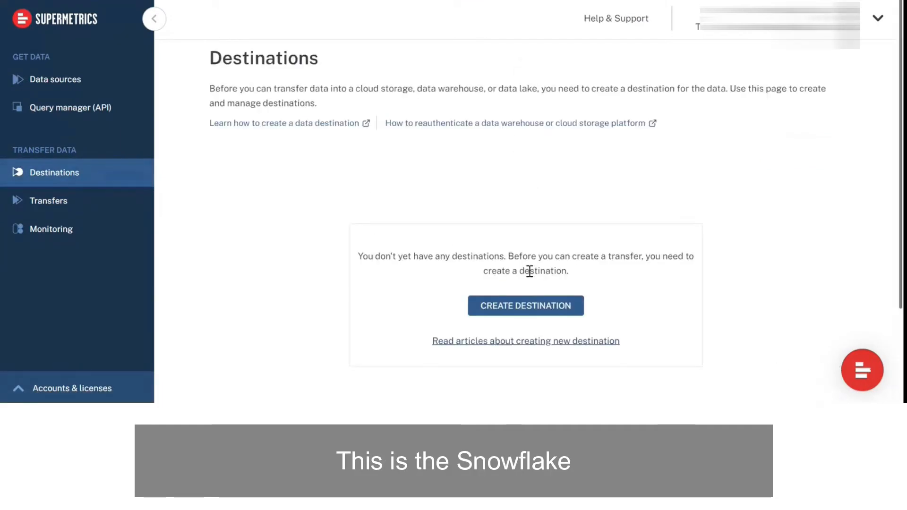
{"action": "left_click", "coordinate": [535, 303]}
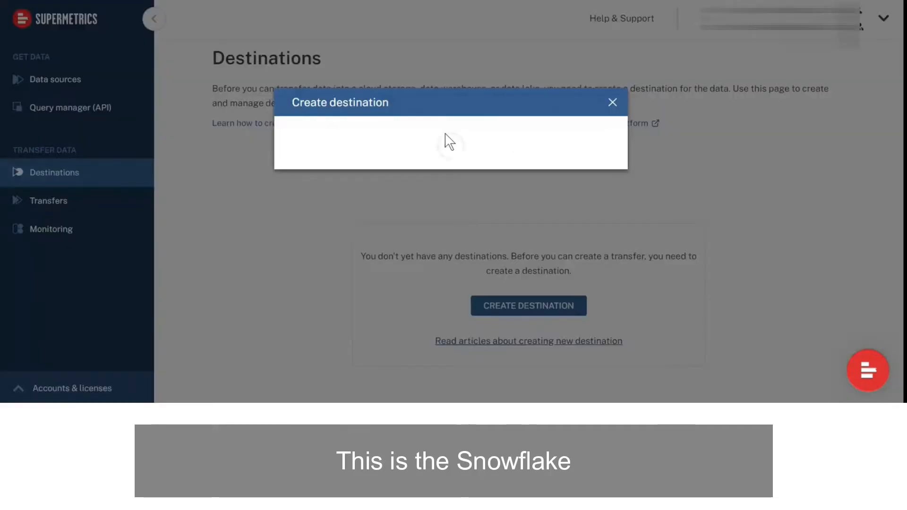
{"action": "left_click", "coordinate": [450, 177]}
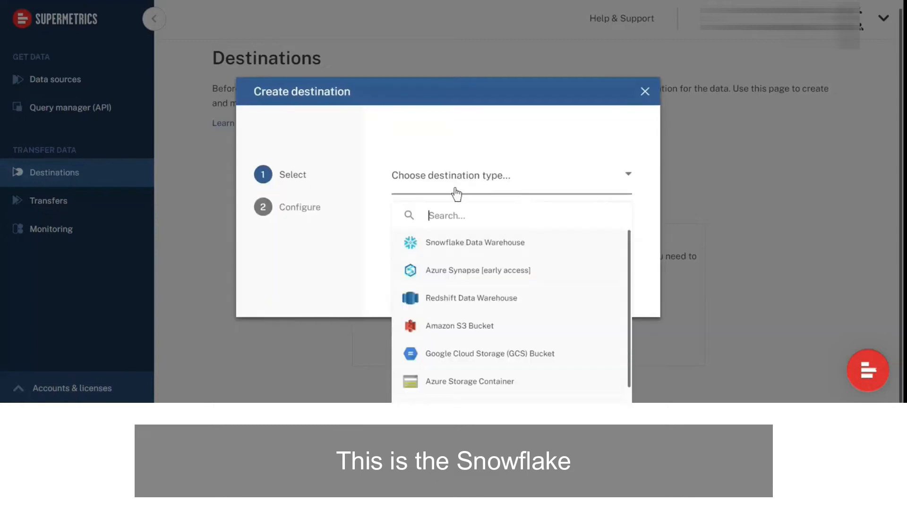
{"action": "left_click", "coordinate": [501, 243]}
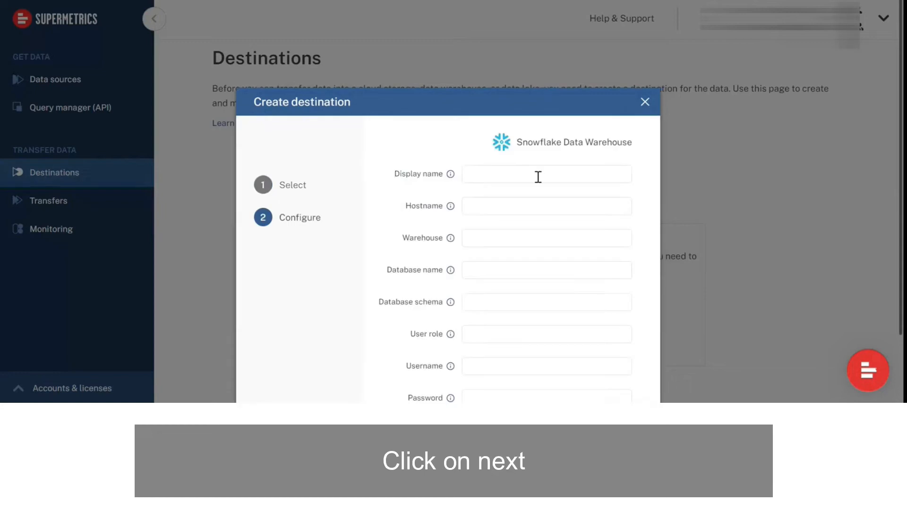
Set the destination's display name to SNOWFLAKE and fill in the Snowflake hostname copied from the notes file
{"action": "scroll", "coordinate": [534, 176], "scroll_direction": "down", "scroll_amount": 2}
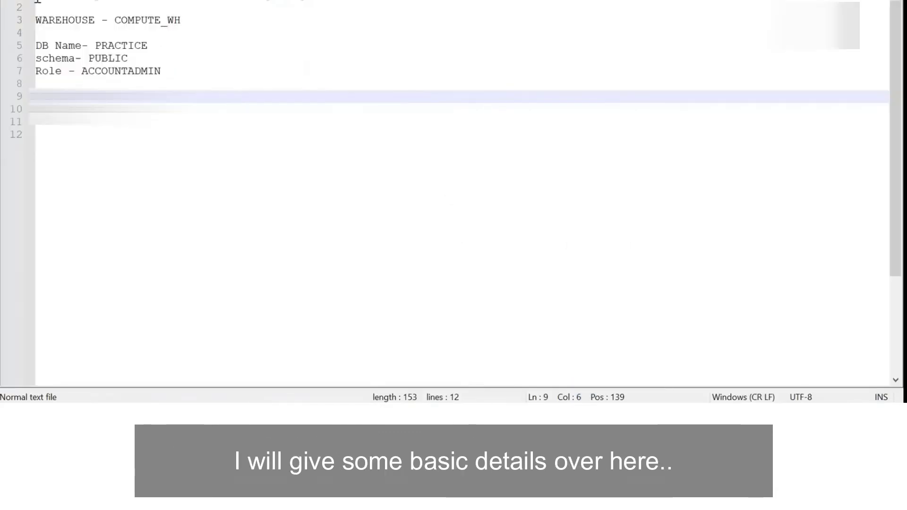
{"action": "left_click_drag", "start_coordinate": [36, 10], "coordinate": [410, 1]}
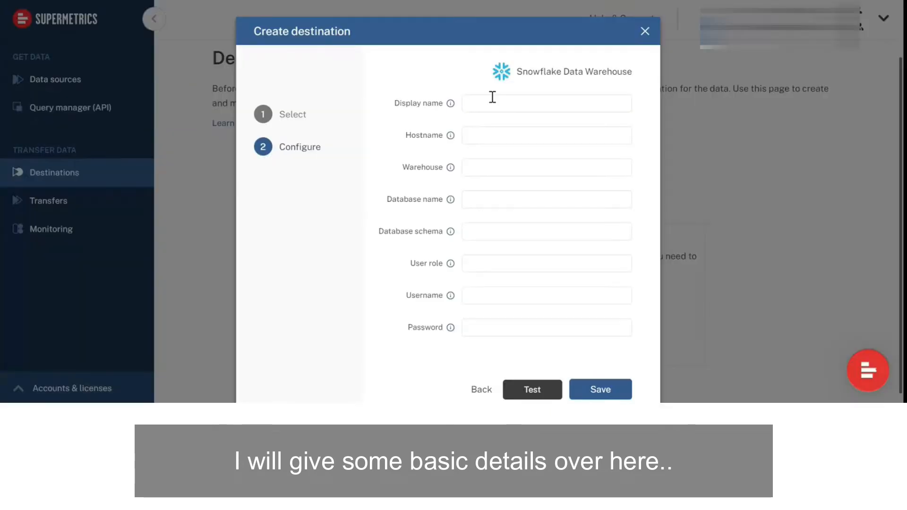
{"action": "type", "text": "SNOWFLAKE"}
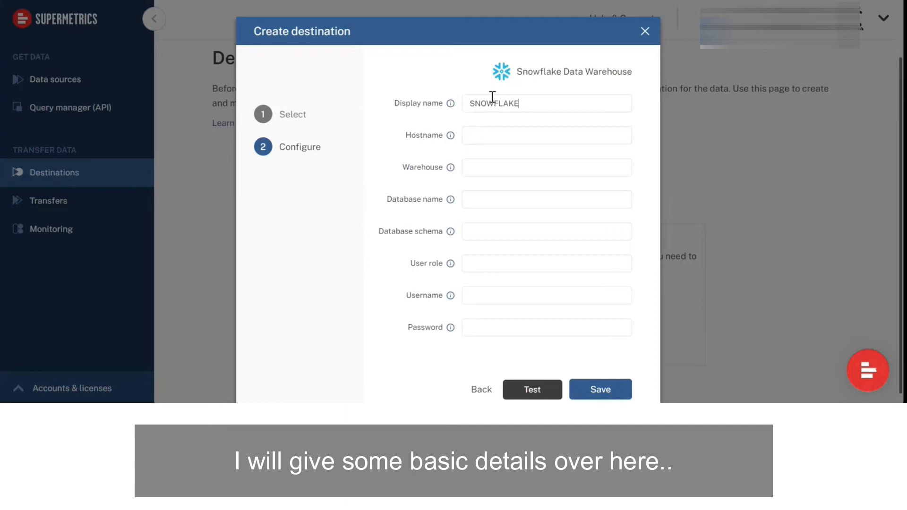
{"action": "left_click", "coordinate": [534, 142]}
{"action": "key", "text": "ctrl+v"}
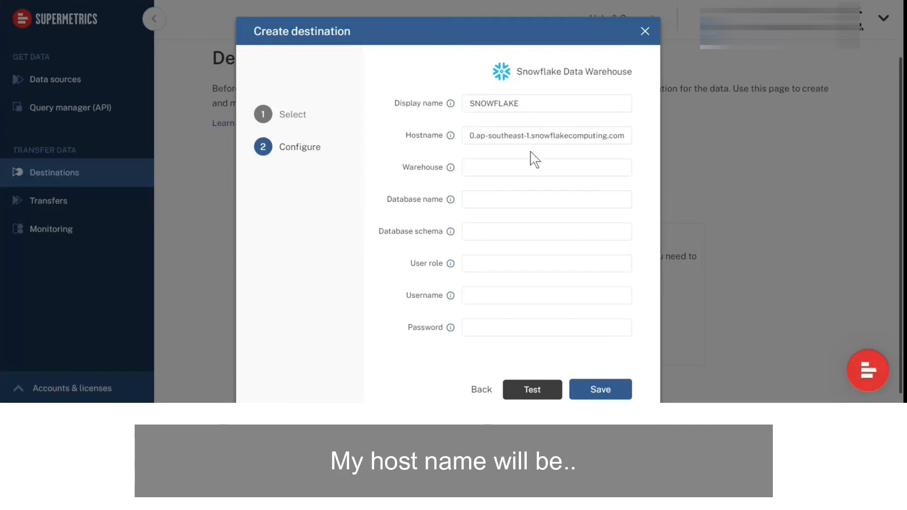
Copy COMPUTE_WH from the notes file into the destination's warehouse setting
{"action": "left_click", "coordinate": [525, 171]}
{"action": "key", "text": "alt+Tab"}
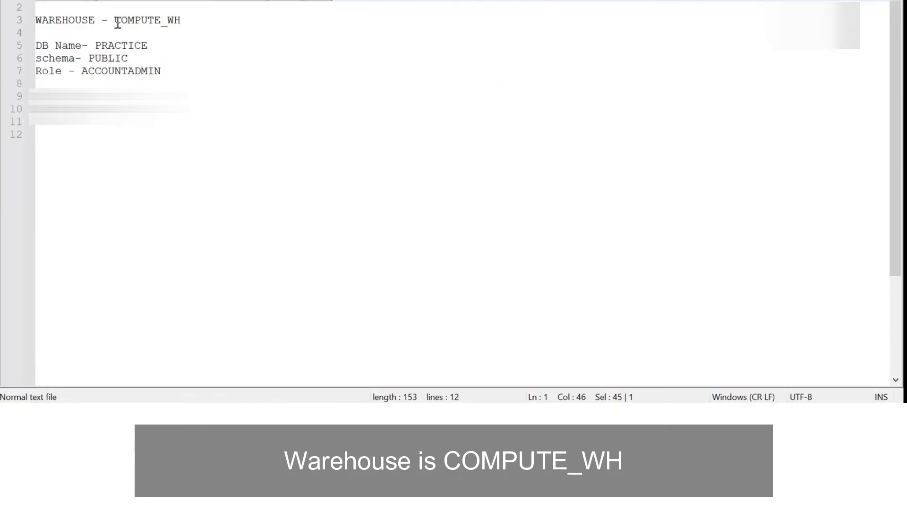
{"action": "left_click_drag", "start_coordinate": [116, 22], "coordinate": [192, 19]}
{"action": "key", "text": "ctrl+c"}
{"action": "key", "text": "alt+Tab"}
{"action": "key", "text": "ctrl+v"}
Copy PRACTICE from the notes file into the destination's database name
{"action": "key", "text": "alt+Tab"}
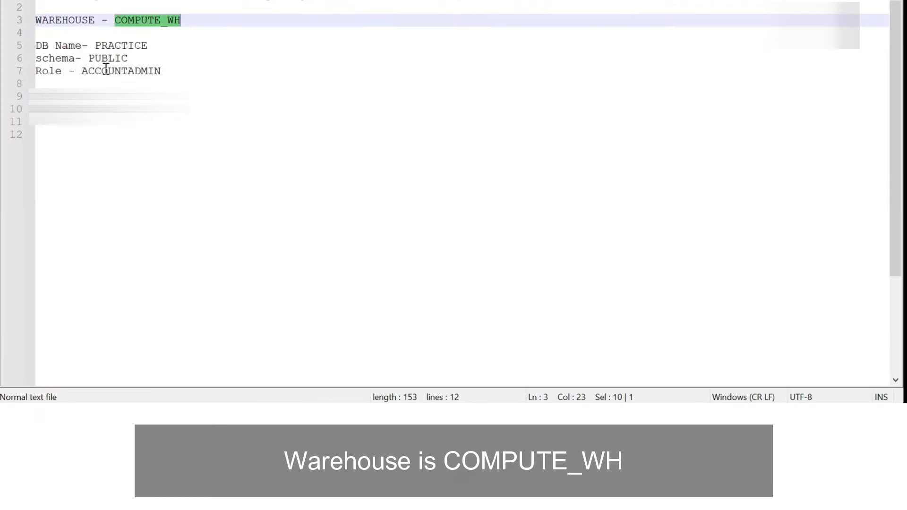
{"action": "left_click", "coordinate": [100, 58]}
{"action": "double_click", "coordinate": [109, 45]}
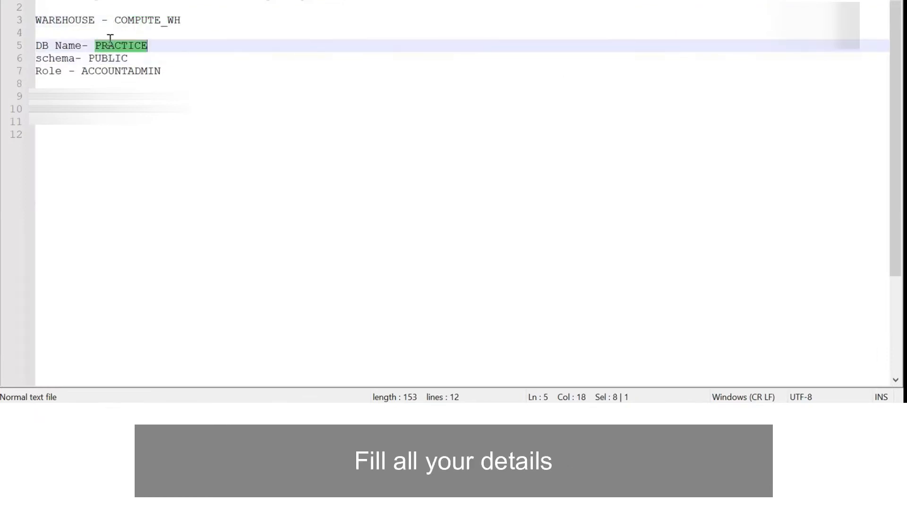
{"action": "key", "text": "ctrl+c"}
{"action": "key", "text": "alt+Tab"}
{"action": "left_click", "coordinate": [595, 193]}
{"action": "key", "text": "ctrl+v"}
Check the notes file and set the destination's database schema to PUBLIC
{"action": "key", "text": "alt+Tab"}
{"action": "key", "text": "alt+Tab"}
{"action": "key", "text": "Tab"}
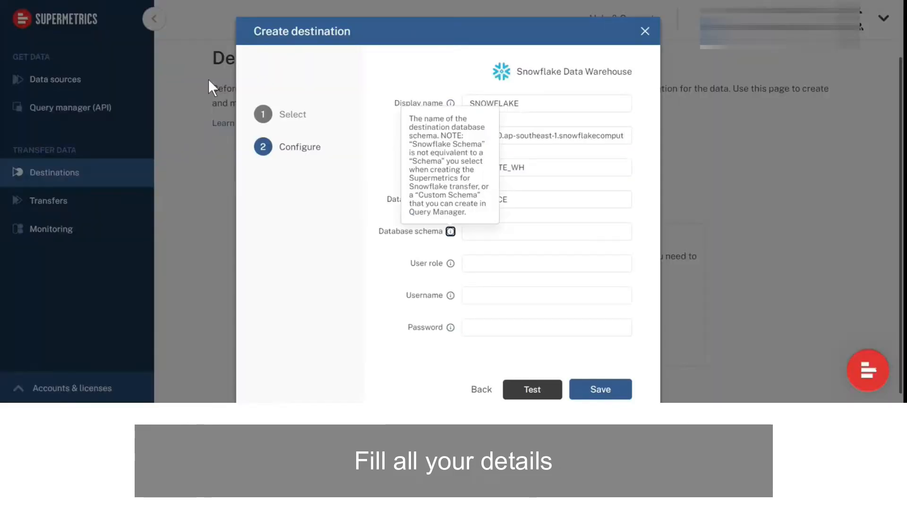
{"action": "left_click", "coordinate": [515, 228]}
{"action": "type", "text": "PUBLIC"}
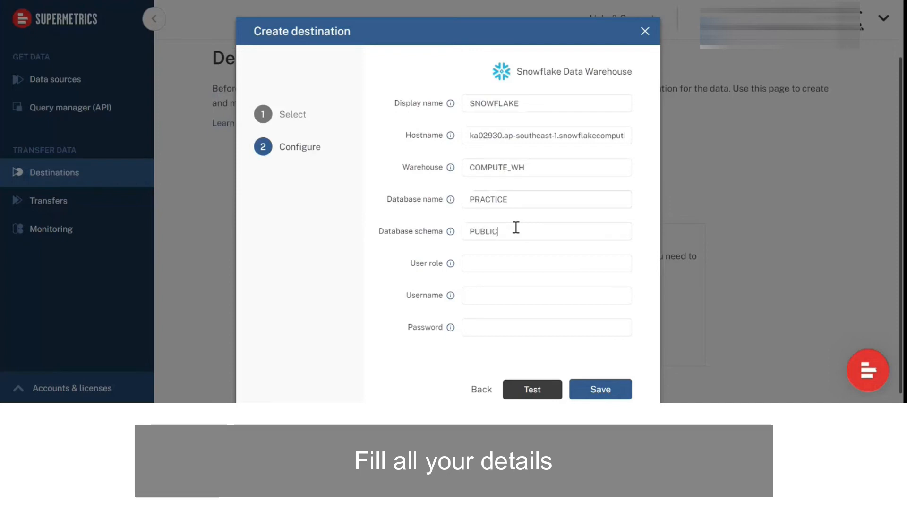
Check the notes file and set the destination's user role to ACCOUNTADMIN
{"action": "key", "text": "Tab"}
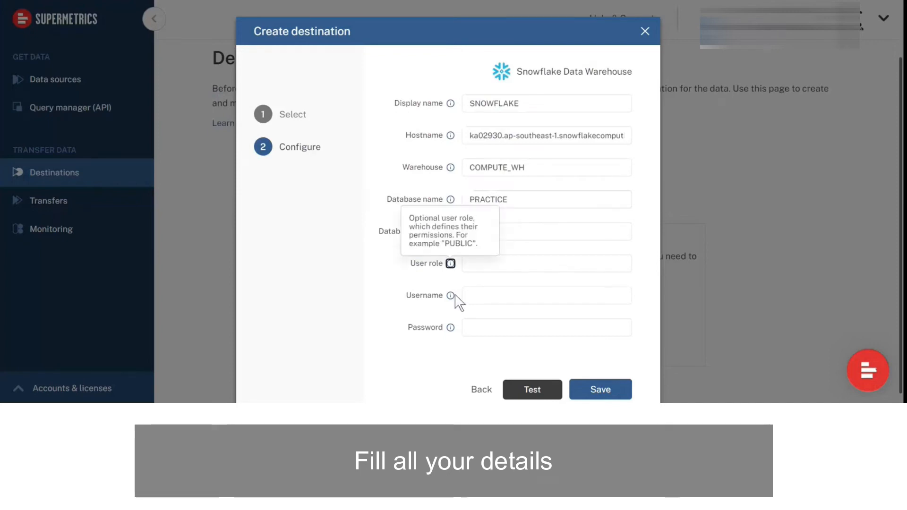
{"action": "key", "text": "alt+Tab"}
{"action": "key", "text": "alt+Tab"}
{"action": "left_click", "coordinate": [536, 264]}
{"action": "type", "text": "ACCOUNTADMIN"}
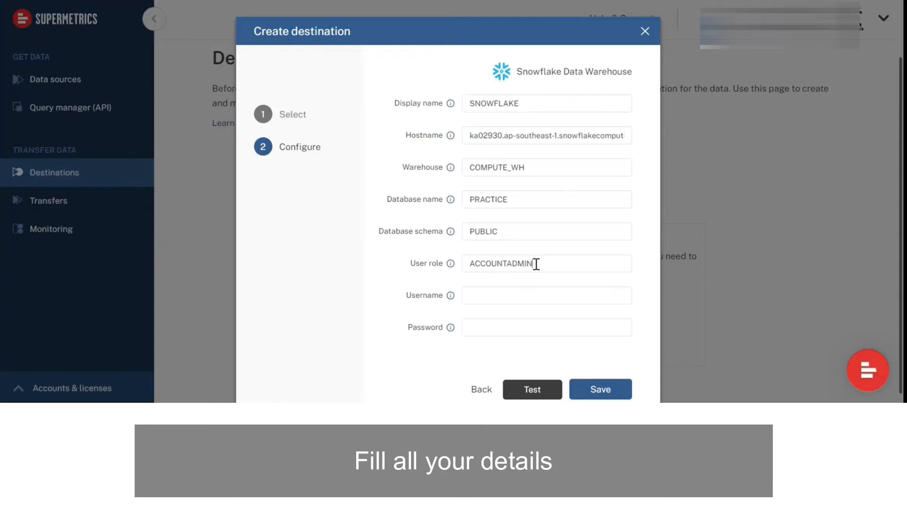
Fill in the Snowflake username and password for the destination, using the credentials in the notes file
{"action": "key", "text": "alt+Tab"}
{"action": "key", "text": "alt+Tab"}
{"action": "left_click", "coordinate": [522, 295]}
{"action": "key", "text": "Tab"}
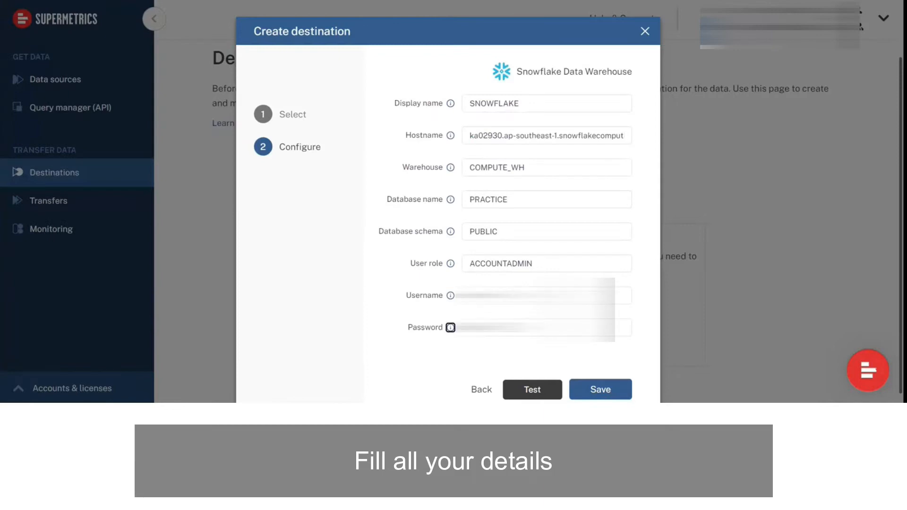
{"action": "key", "text": "Tab"}
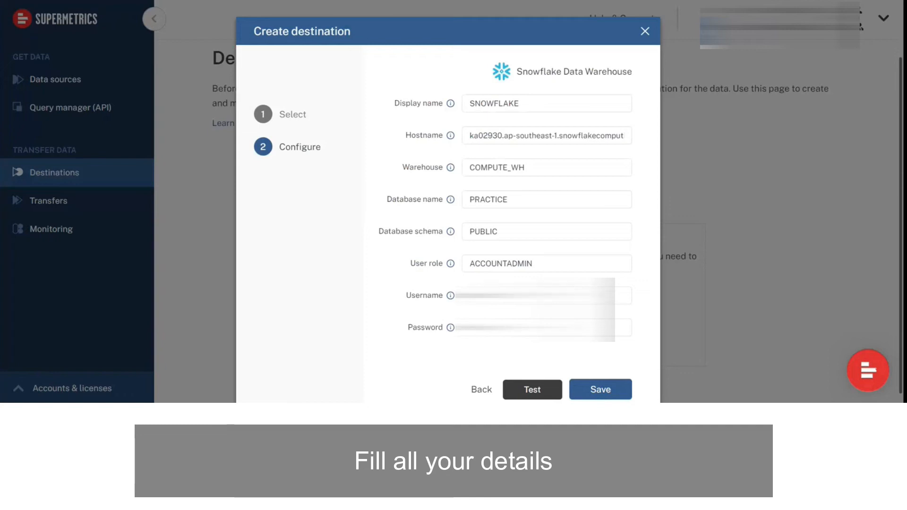
Test the Snowflake destination's connection and check the test result
{"action": "left_click", "coordinate": [542, 390]}
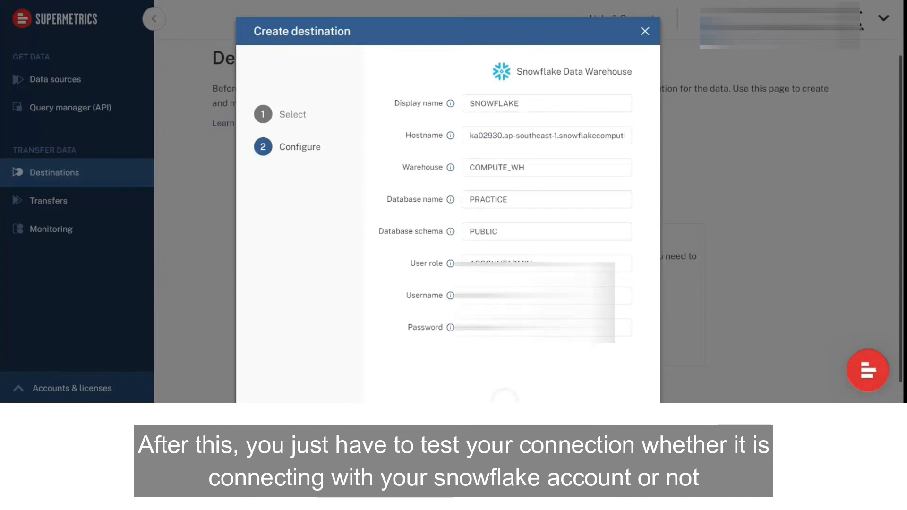
{"action": "scroll", "coordinate": [473, 361], "scroll_direction": "down", "scroll_amount": 1}
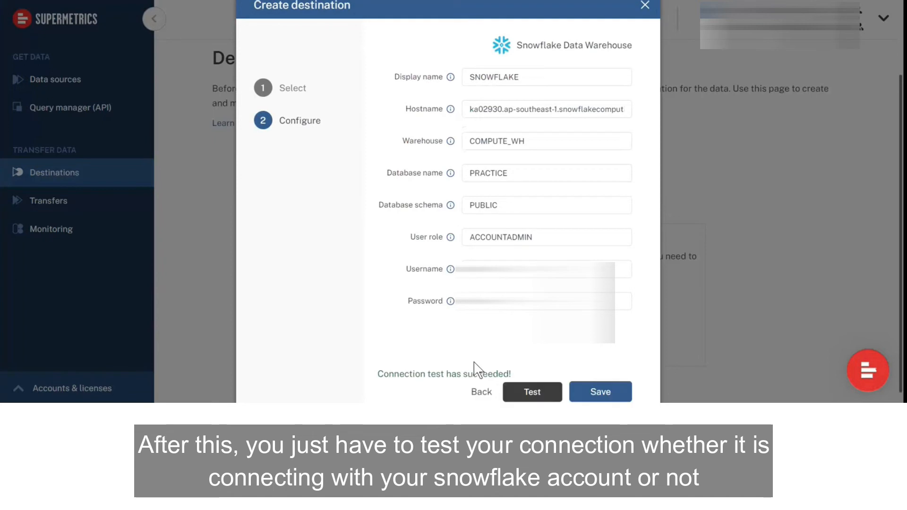
{"action": "scroll", "coordinate": [411, 382], "scroll_direction": "down", "scroll_amount": 1}
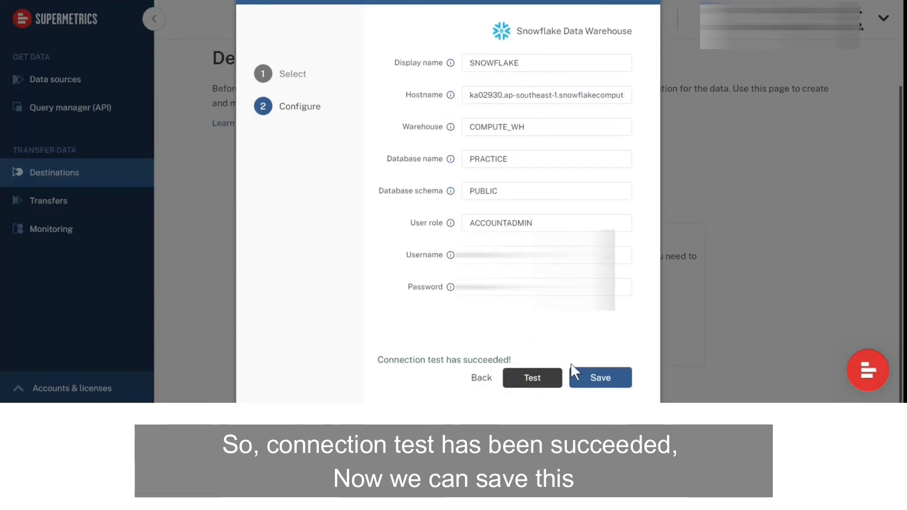
Save the Snowflake destination, declining the browser's offer to store the password and dismissing its password warning
{"action": "left_click", "coordinate": [600, 381]}
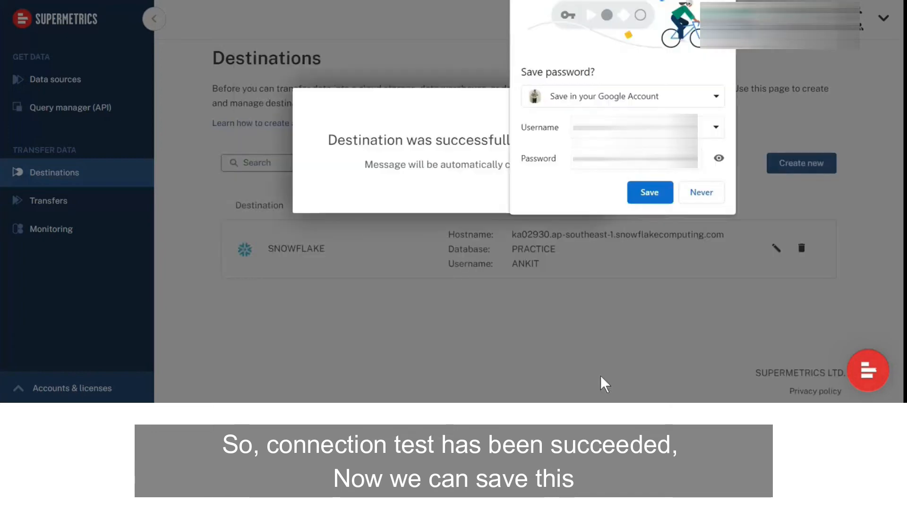
{"action": "left_click", "coordinate": [710, 194]}
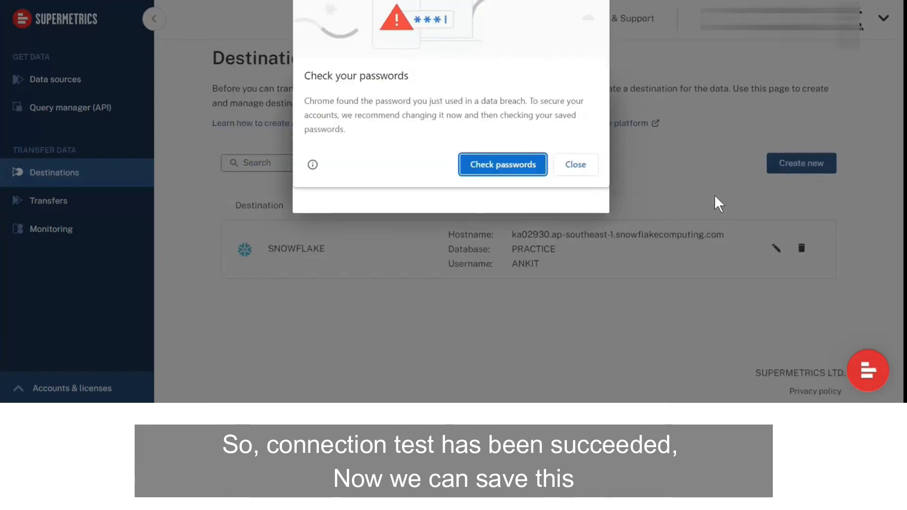
{"action": "left_click", "coordinate": [575, 164]}
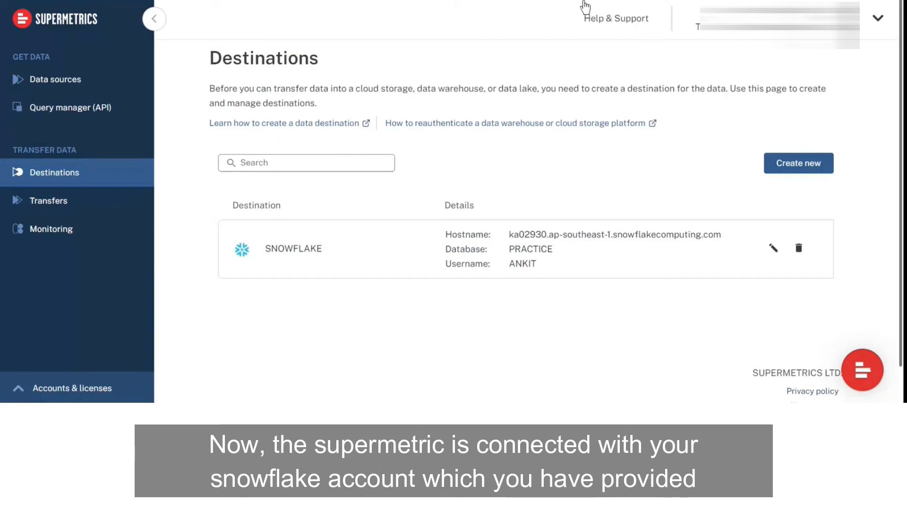
Create a new transfer that uses Google Analytics as its data source
{"action": "left_click", "coordinate": [111, 206]}
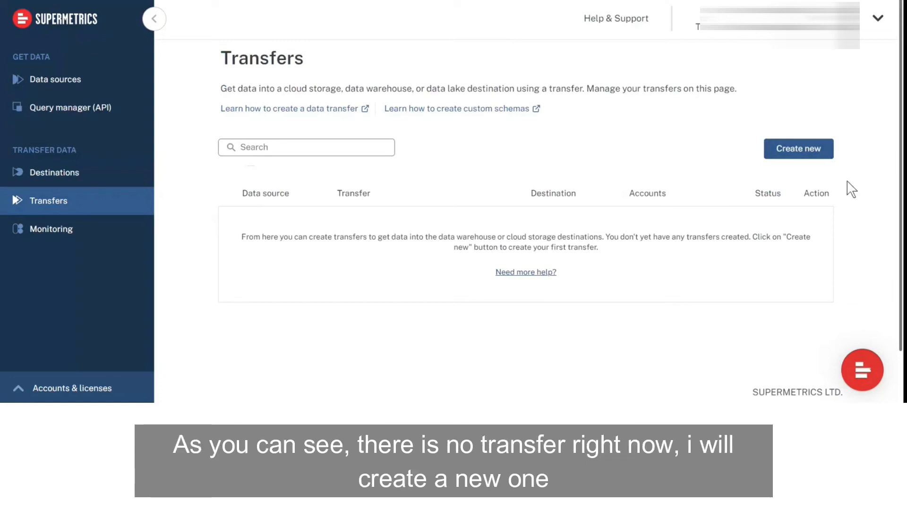
{"action": "left_click", "coordinate": [809, 155]}
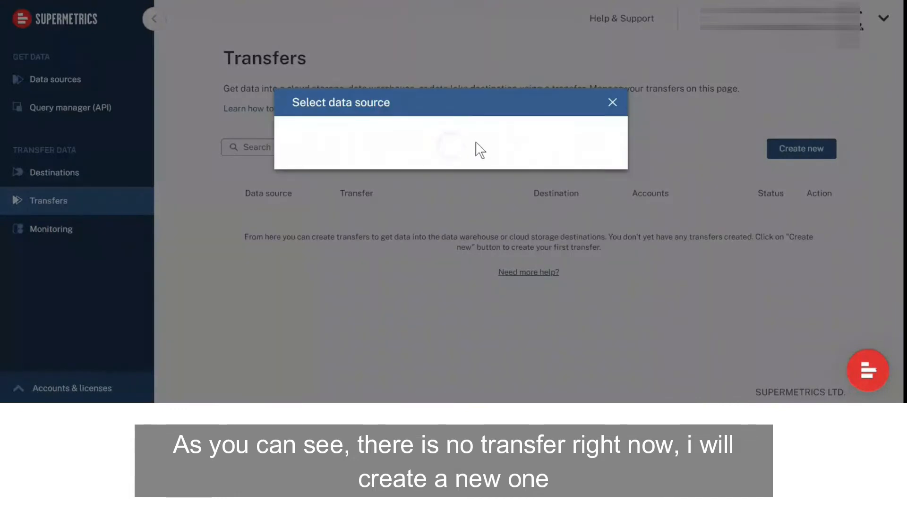
{"action": "left_click", "coordinate": [474, 156]}
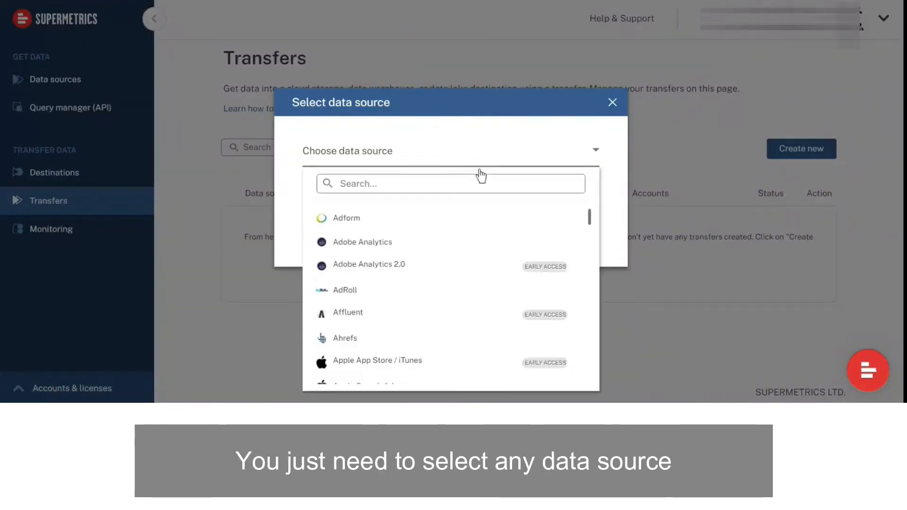
{"action": "scroll", "coordinate": [479, 245], "scroll_direction": "down", "scroll_amount": 2}
{"action": "scroll", "coordinate": [481, 248], "scroll_direction": "down", "scroll_amount": 3}
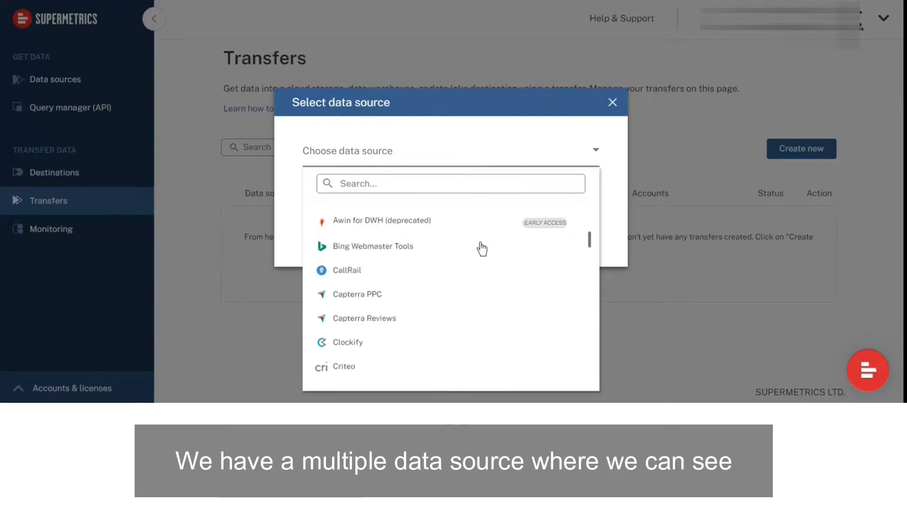
{"action": "scroll", "coordinate": [480, 248], "scroll_direction": "down", "scroll_amount": 3}
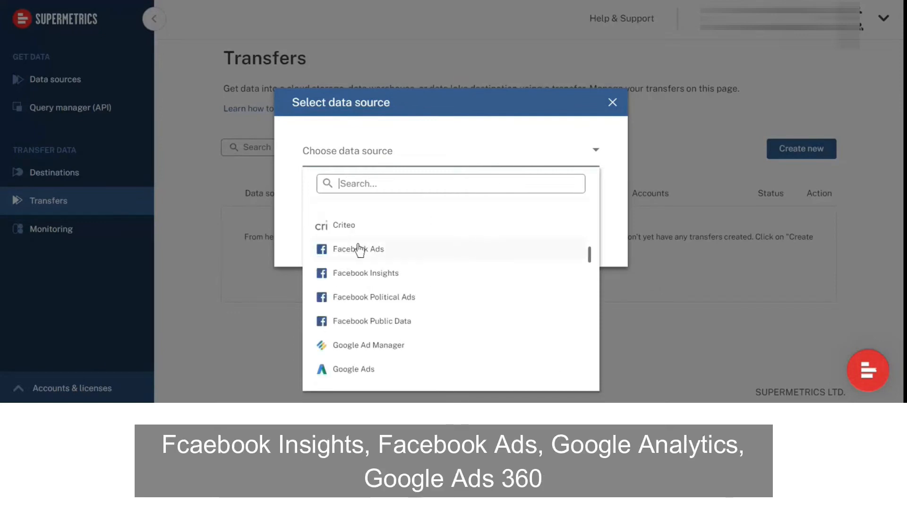
{"action": "scroll", "coordinate": [454, 278], "scroll_direction": "down", "scroll_amount": 3}
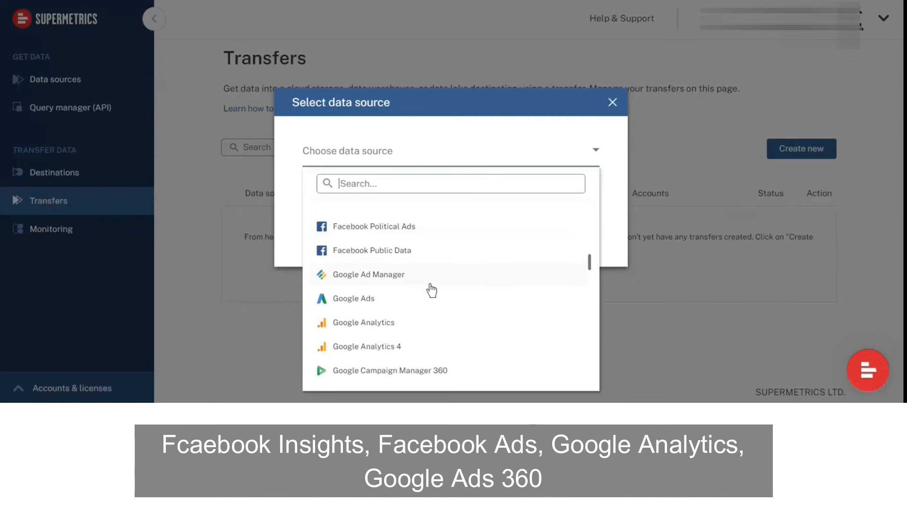
{"action": "scroll", "coordinate": [431, 288], "scroll_direction": "down", "scroll_amount": 3}
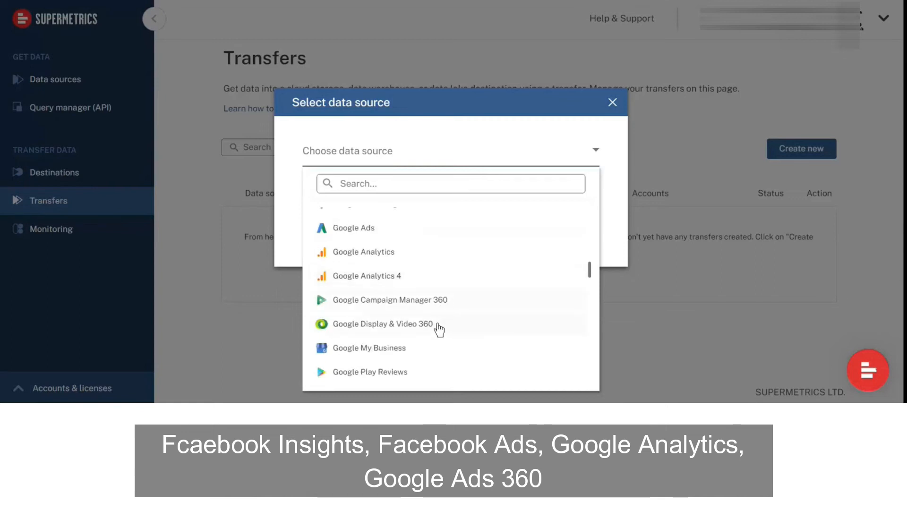
{"action": "scroll", "coordinate": [432, 332], "scroll_direction": "up", "scroll_amount": 3}
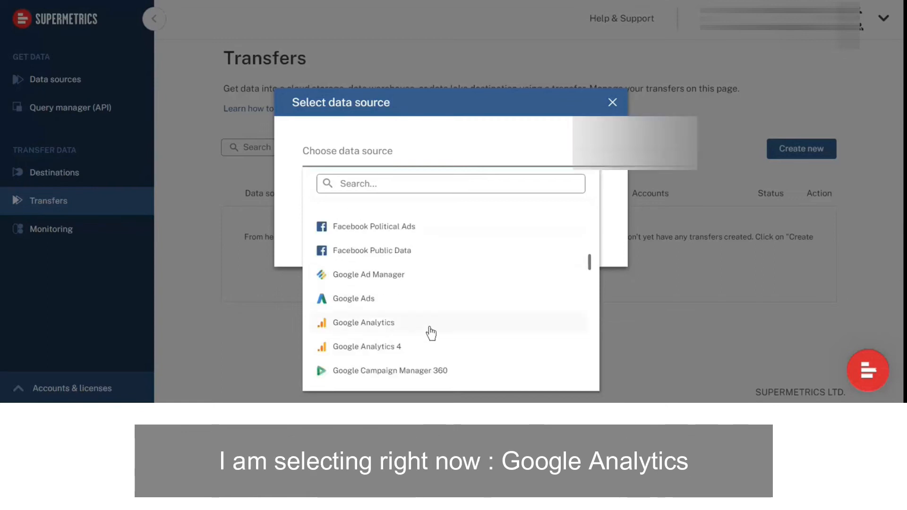
{"action": "left_click", "coordinate": [431, 329]}
{"action": "left_click", "coordinate": [560, 242]}
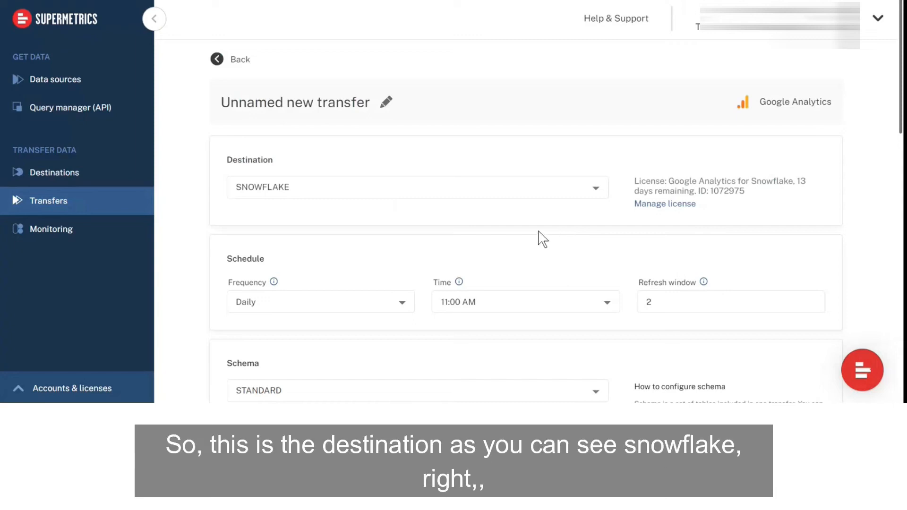
Choose SNOWFLAKE as the transfer's destination and Daily as its schedule frequency
{"action": "left_click", "coordinate": [406, 194]}
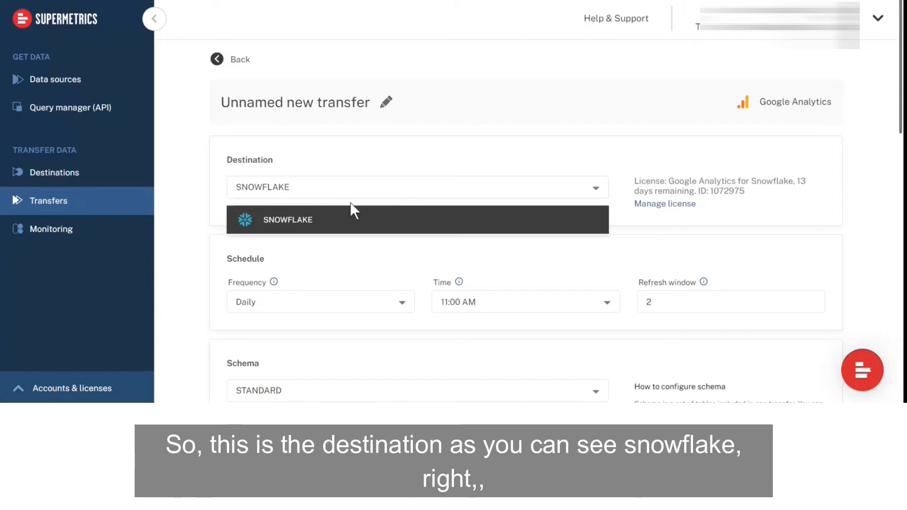
{"action": "left_click", "coordinate": [466, 208]}
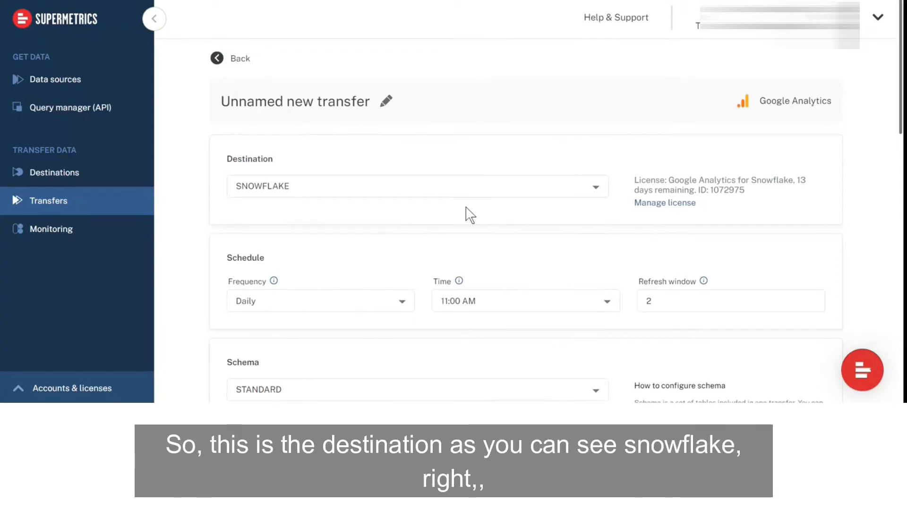
{"action": "scroll", "coordinate": [466, 207], "scroll_direction": "down", "scroll_amount": 2}
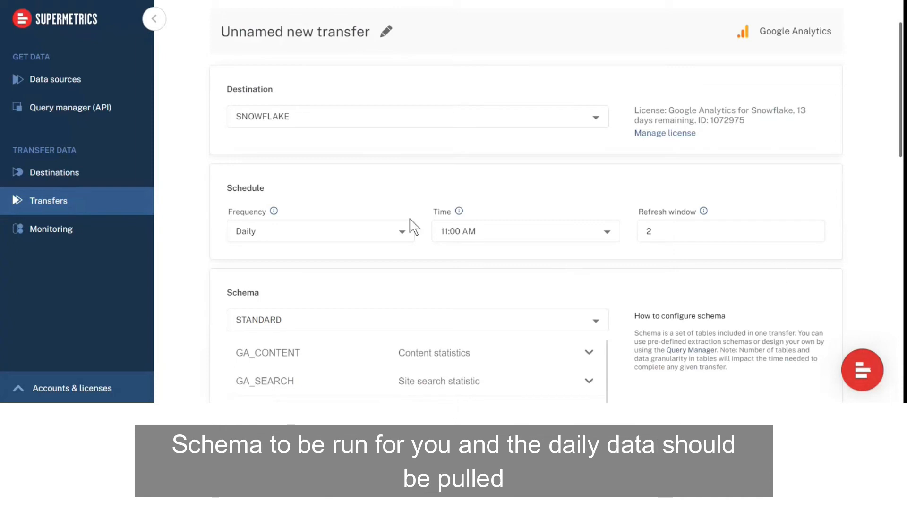
{"action": "left_click", "coordinate": [298, 242]}
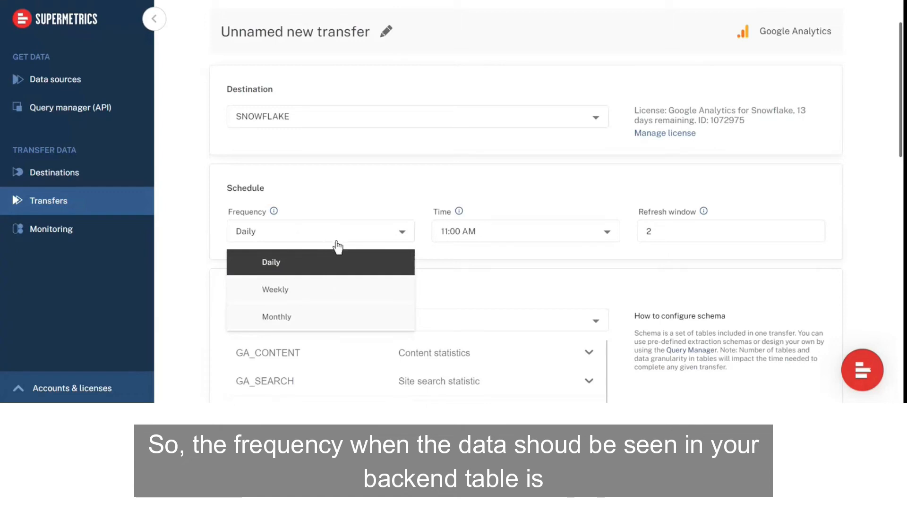
{"action": "left_click", "coordinate": [377, 263]}
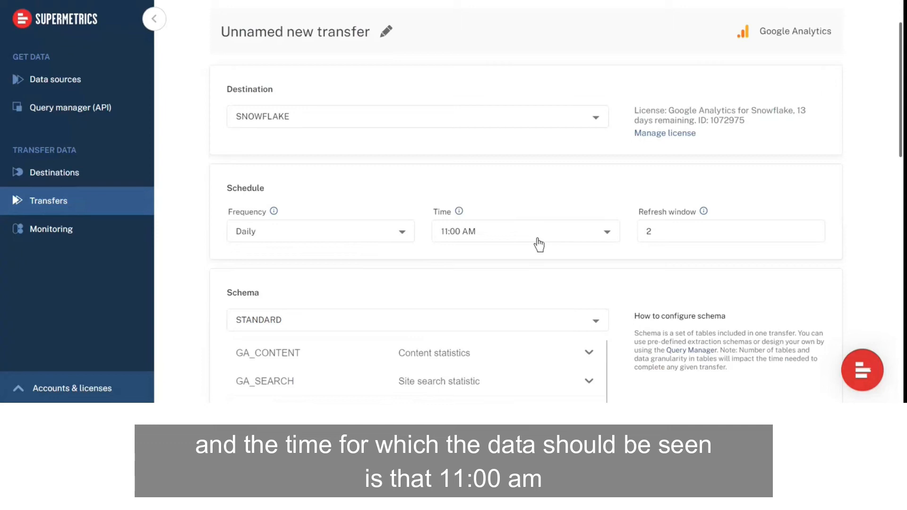
Set the transfer schedule's refresh window to 5
{"action": "left_click", "coordinate": [706, 231]}
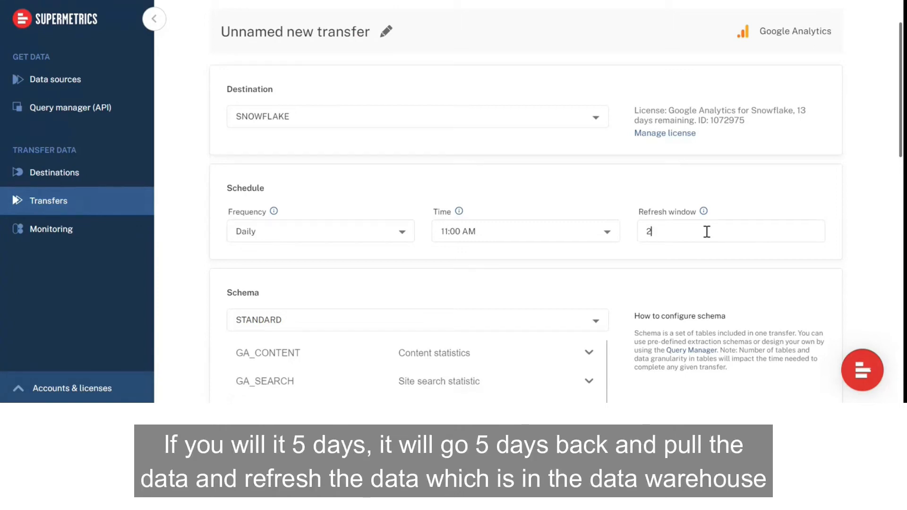
{"action": "key", "text": "BackSpace"}
{"action": "type", "text": "5"}
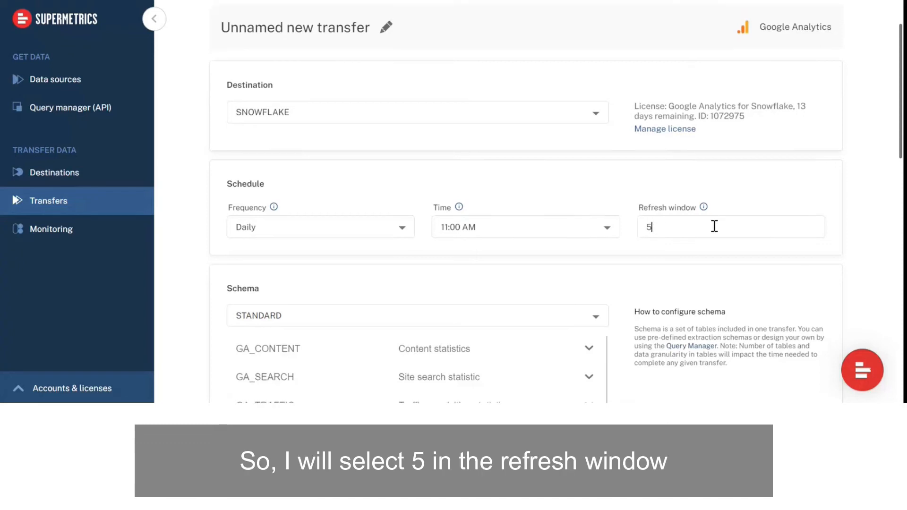
Examine the tables of the STANDARD schema and the fields contained in GA_USER
{"action": "scroll", "coordinate": [706, 227], "scroll_direction": "down", "scroll_amount": 2}
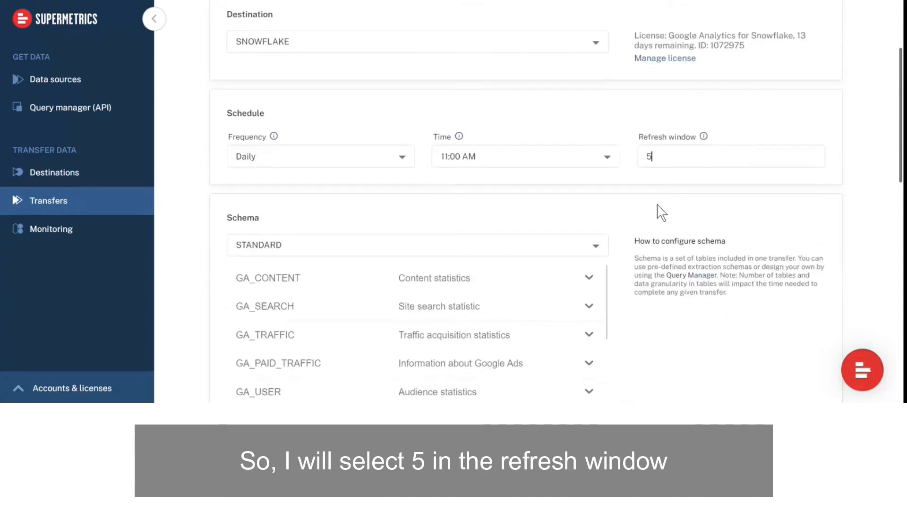
{"action": "scroll", "coordinate": [344, 229], "scroll_direction": "down", "scroll_amount": 2}
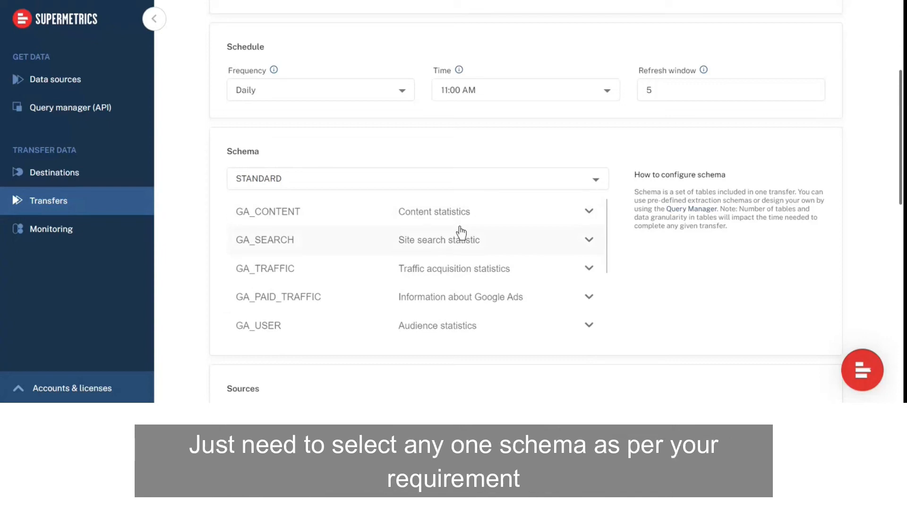
{"action": "scroll", "coordinate": [461, 233], "scroll_direction": "down", "scroll_amount": 2}
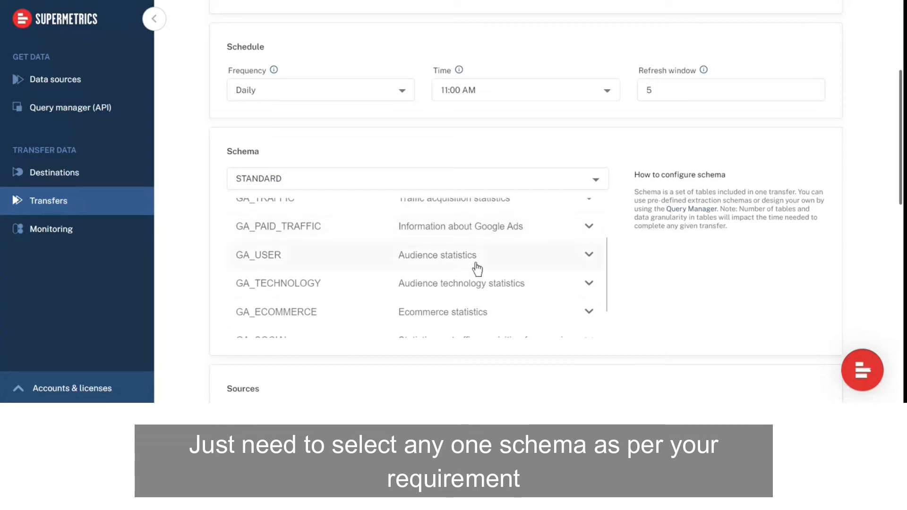
{"action": "left_click", "coordinate": [516, 259]}
{"action": "scroll", "coordinate": [516, 259], "scroll_direction": "down", "scroll_amount": 3}
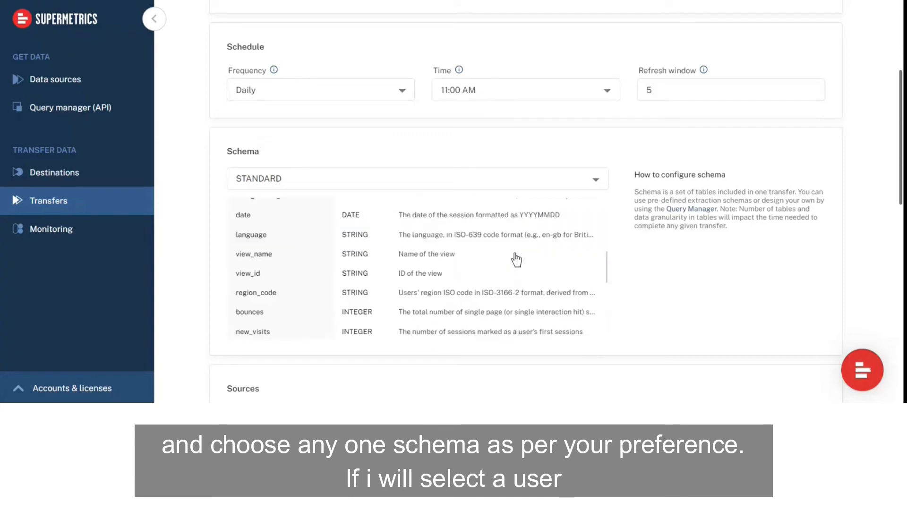
{"action": "scroll", "coordinate": [516, 259], "scroll_direction": "up", "scroll_amount": 3}
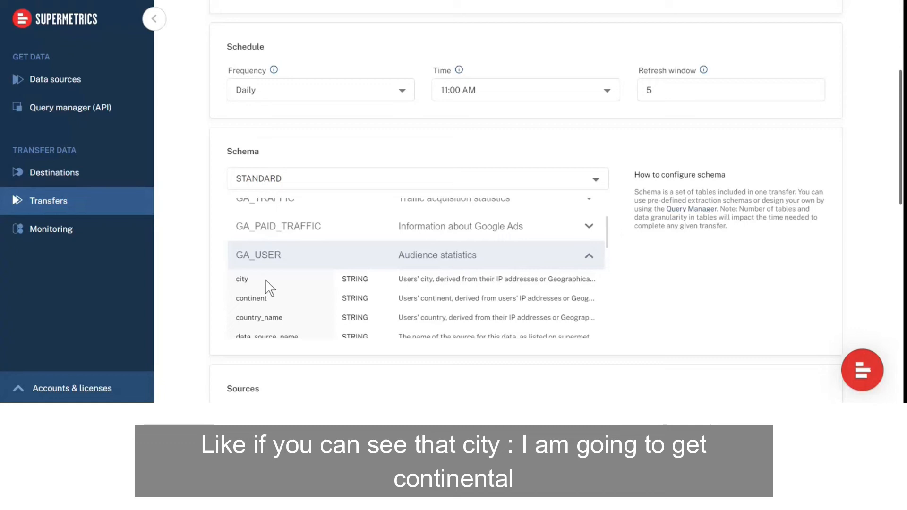
{"action": "scroll", "coordinate": [265, 279], "scroll_direction": "down", "scroll_amount": 2}
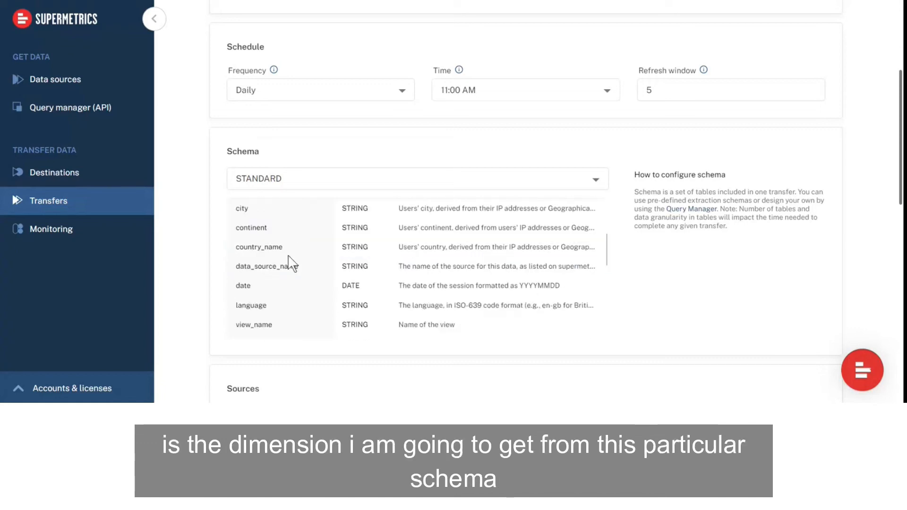
{"action": "scroll", "coordinate": [303, 265], "scroll_direction": "down", "scroll_amount": 2}
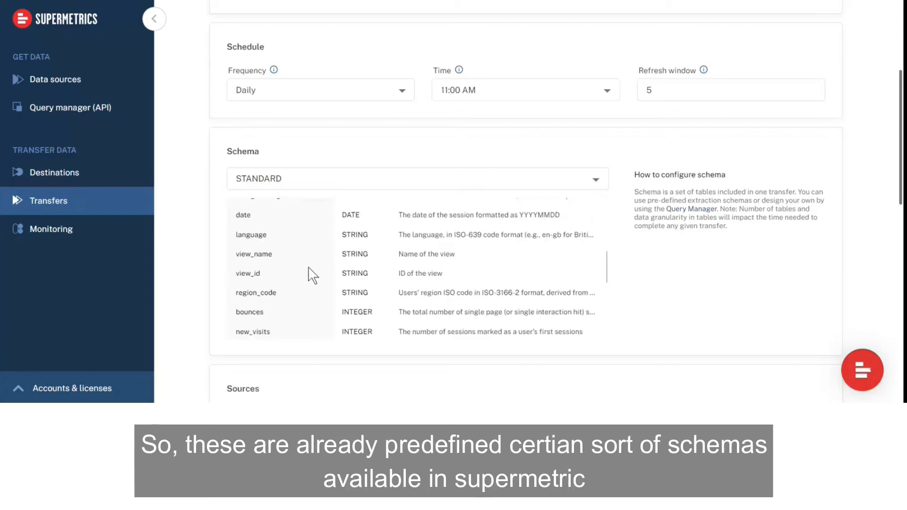
{"action": "scroll", "coordinate": [307, 269], "scroll_direction": "down", "scroll_amount": 2}
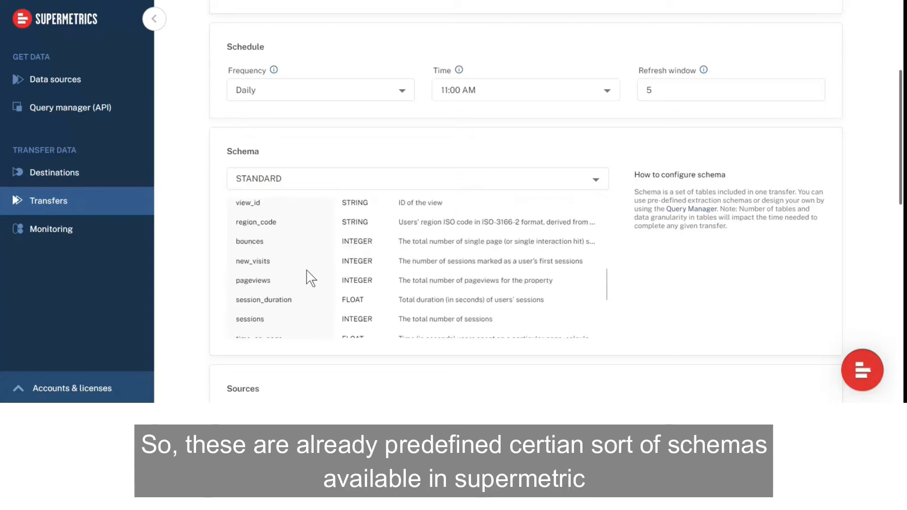
{"action": "scroll", "coordinate": [311, 278], "scroll_direction": "down", "scroll_amount": 2}
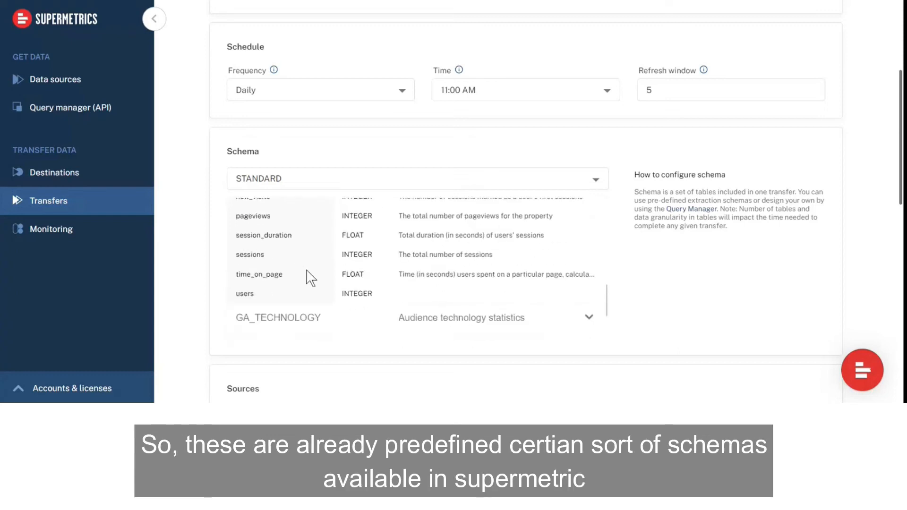
{"action": "scroll", "coordinate": [310, 278], "scroll_direction": "down", "scroll_amount": 1}
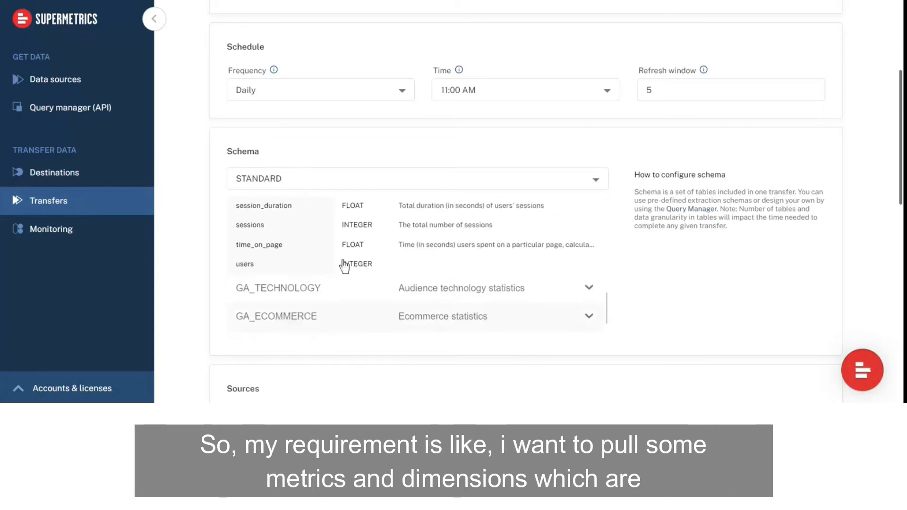
{"action": "scroll", "coordinate": [340, 263], "scroll_direction": "up", "scroll_amount": 4}
{"action": "left_click", "coordinate": [342, 321]}
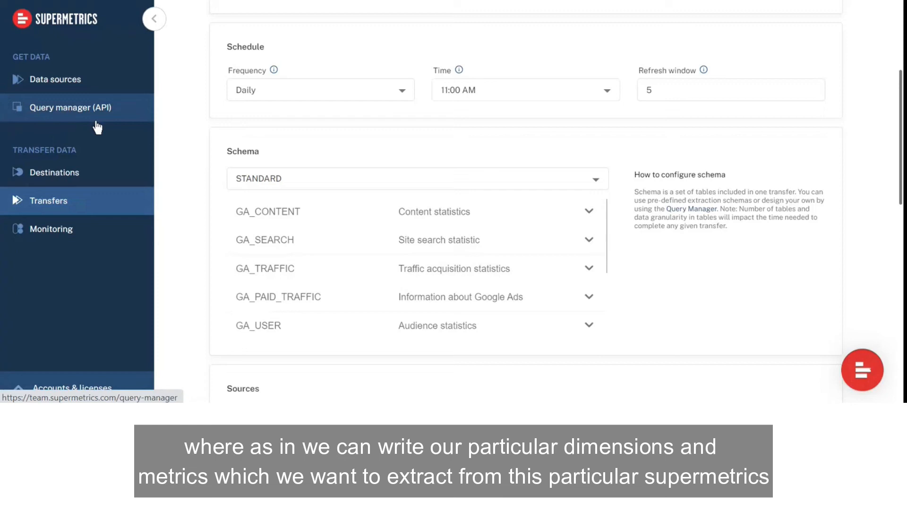
Open the Query Manager and pick Google Analytics as the data source, searching with "g"
{"action": "left_click", "coordinate": [676, 214]}
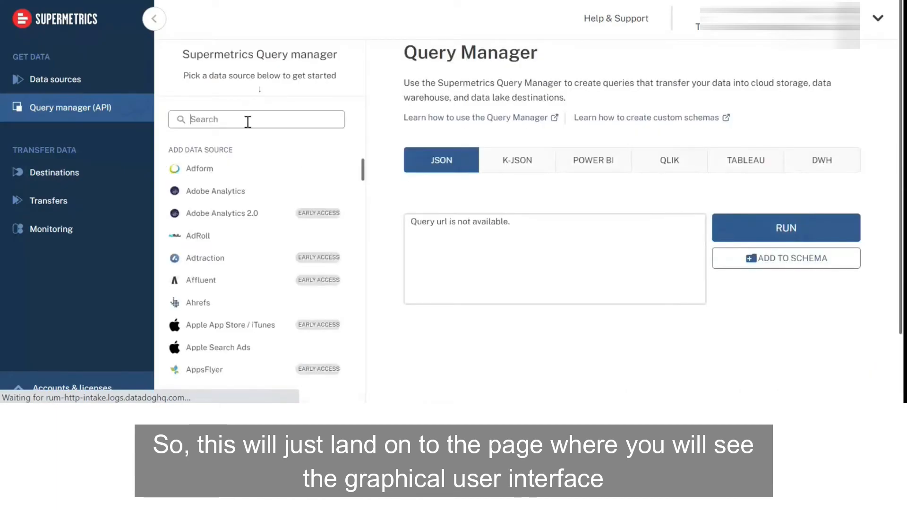
{"action": "type", "text": "g"}
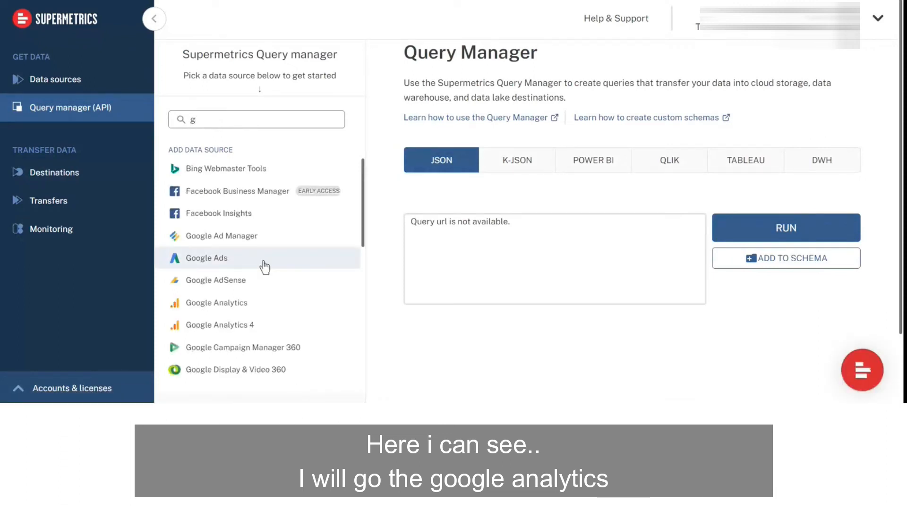
{"action": "left_click", "coordinate": [259, 304]}
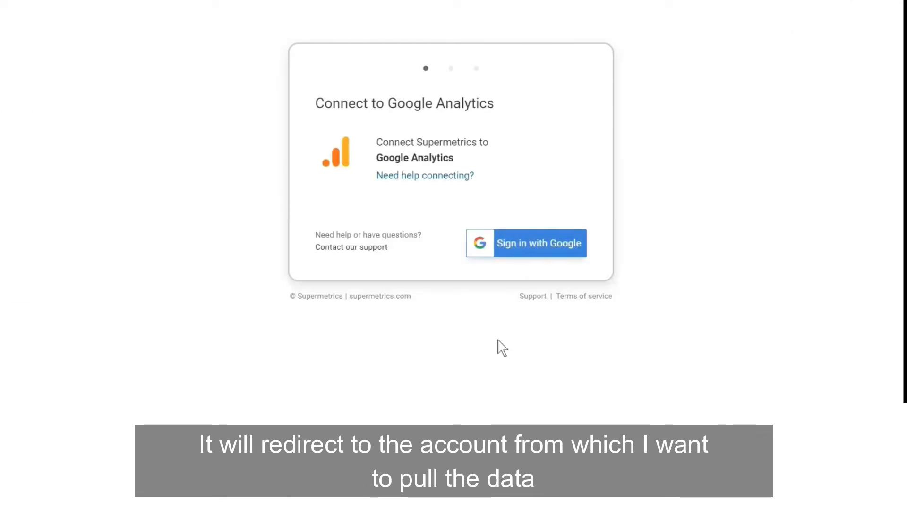
Sign in with the Google account, grant Supermetrics access to its Google Analytics data, and select that connection as the query's data source
{"action": "left_click", "coordinate": [535, 257]}
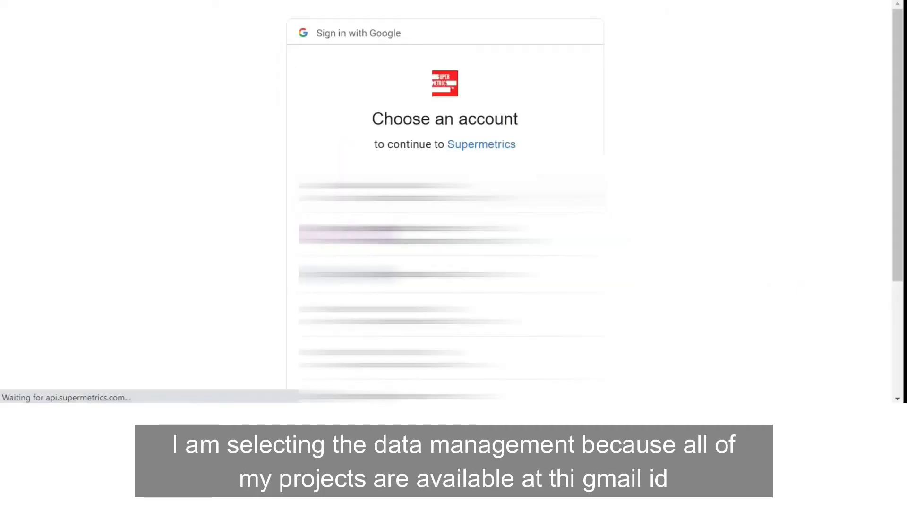
{"action": "scroll", "coordinate": [446, 180], "scroll_direction": "down", "scroll_amount": 2}
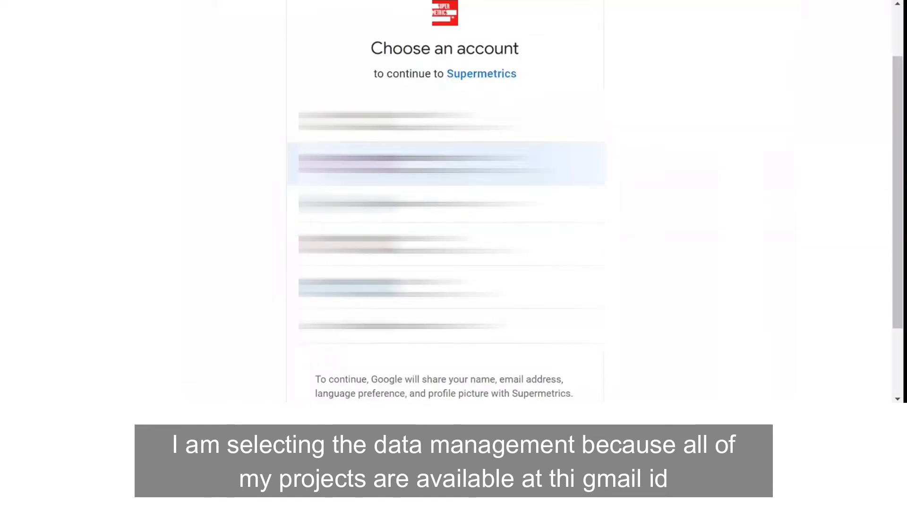
{"action": "left_click", "coordinate": [446, 163]}
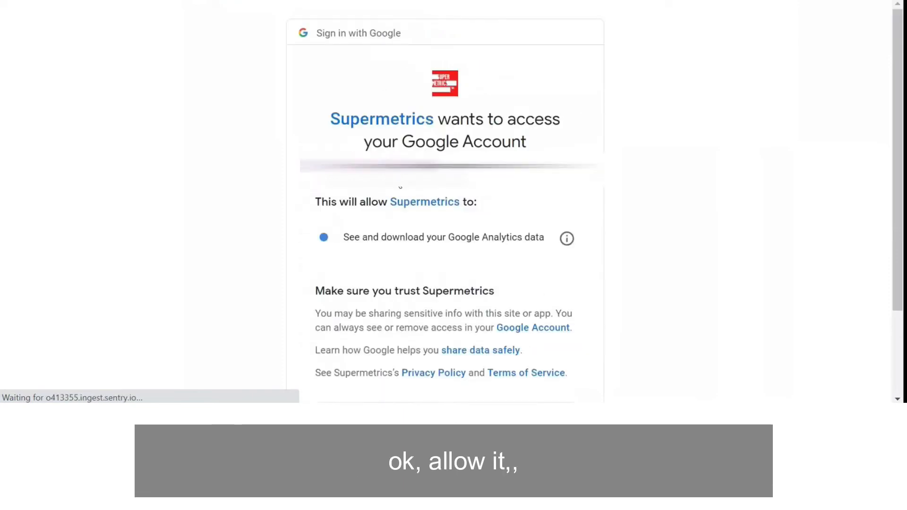
{"action": "scroll", "coordinate": [489, 224], "scroll_direction": "down", "scroll_amount": 2}
{"action": "left_click", "coordinate": [511, 304]}
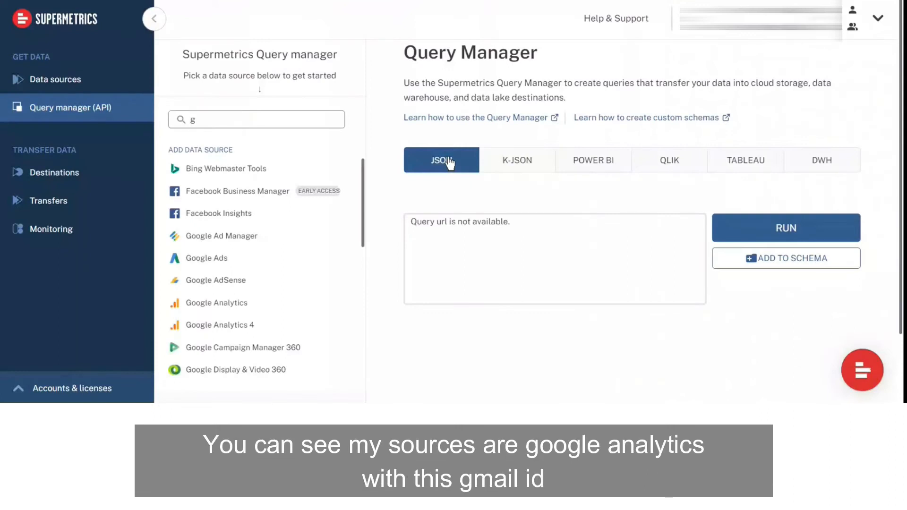
{"action": "left_click", "coordinate": [257, 175]}
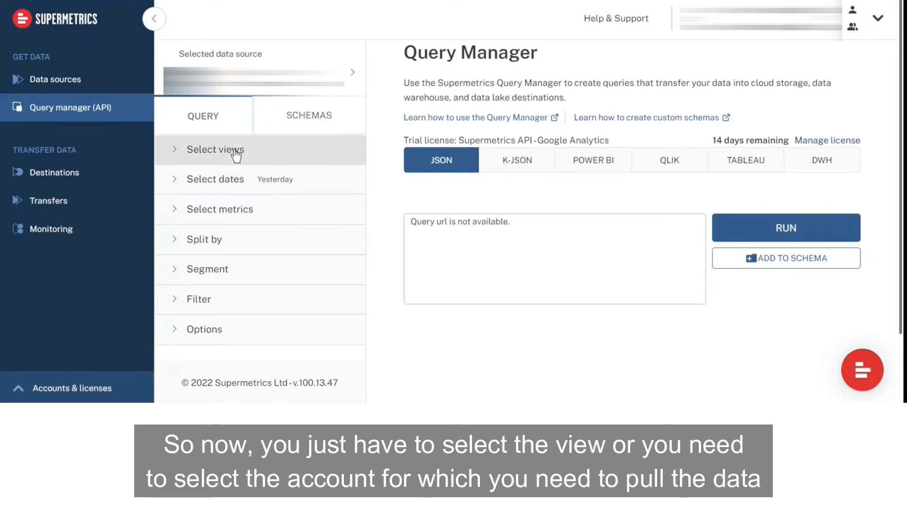
Choose the Faithlife Financial: Faithlife Financial view for the query, searching the account list with "fa"
{"action": "left_click", "coordinate": [235, 151]}
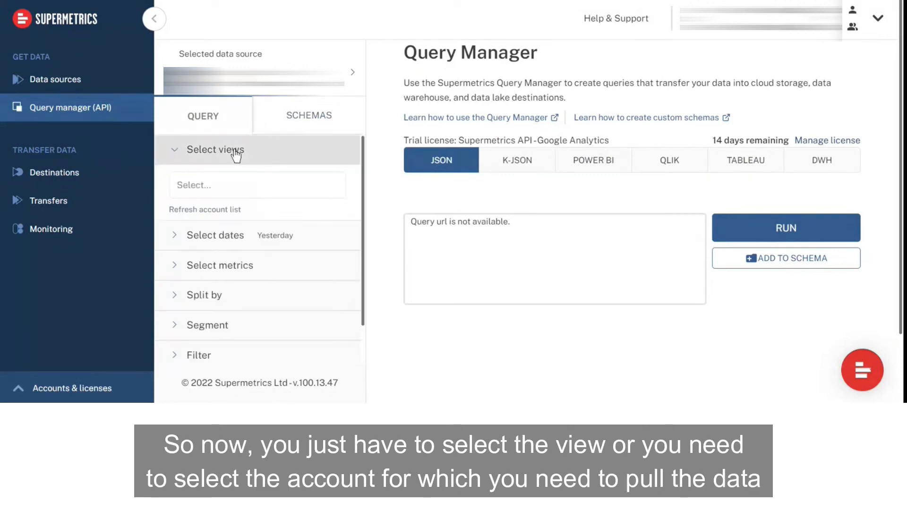
{"action": "left_click", "coordinate": [223, 188]}
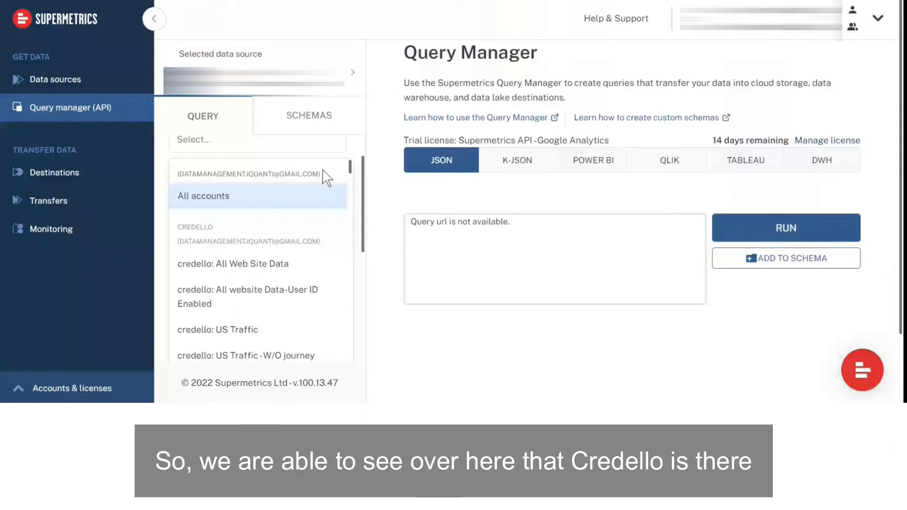
{"action": "scroll", "coordinate": [293, 263], "scroll_direction": "down", "scroll_amount": 2}
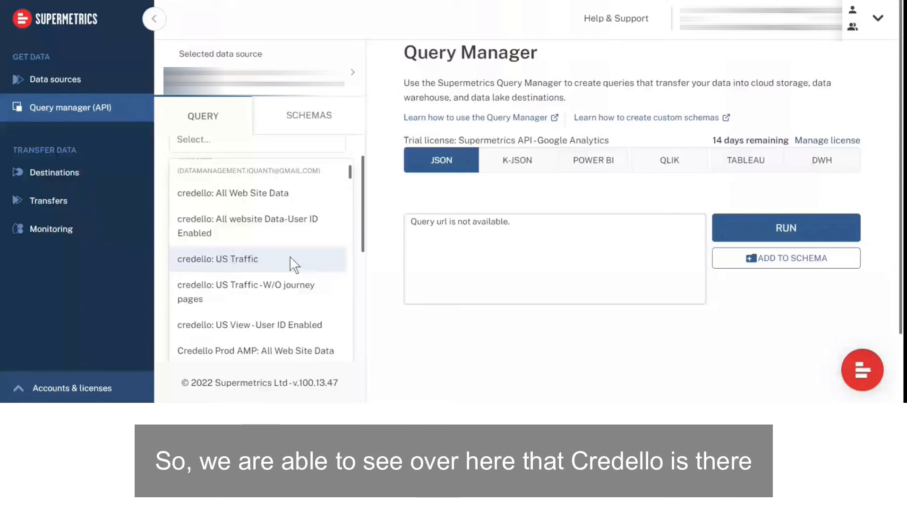
{"action": "scroll", "coordinate": [290, 257], "scroll_direction": "down", "scroll_amount": 4}
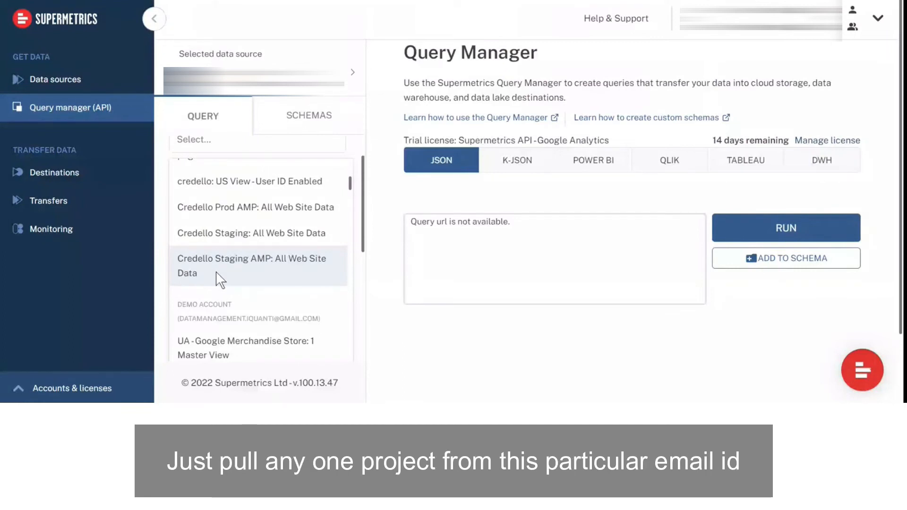
{"action": "scroll", "coordinate": [267, 249], "scroll_direction": "down", "scroll_amount": 10}
{"action": "scroll", "coordinate": [265, 250], "scroll_direction": "down", "scroll_amount": 5}
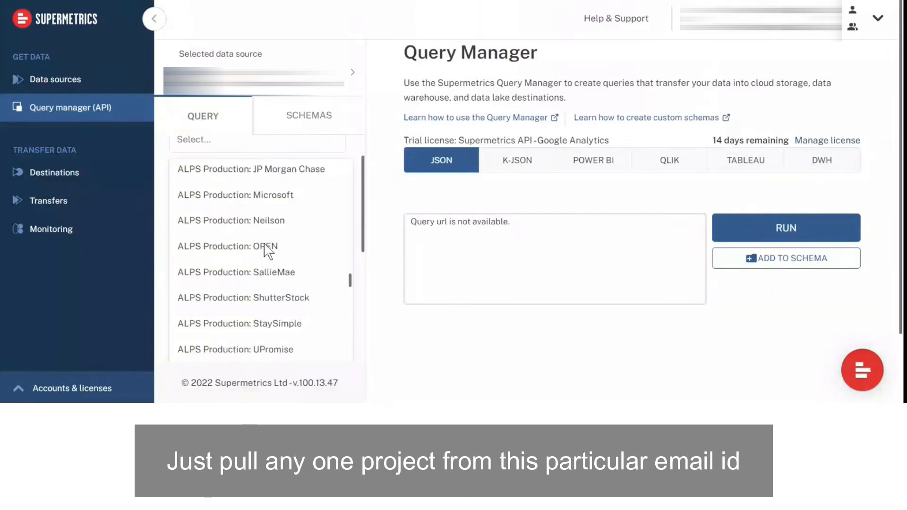
{"action": "type", "text": "fa"}
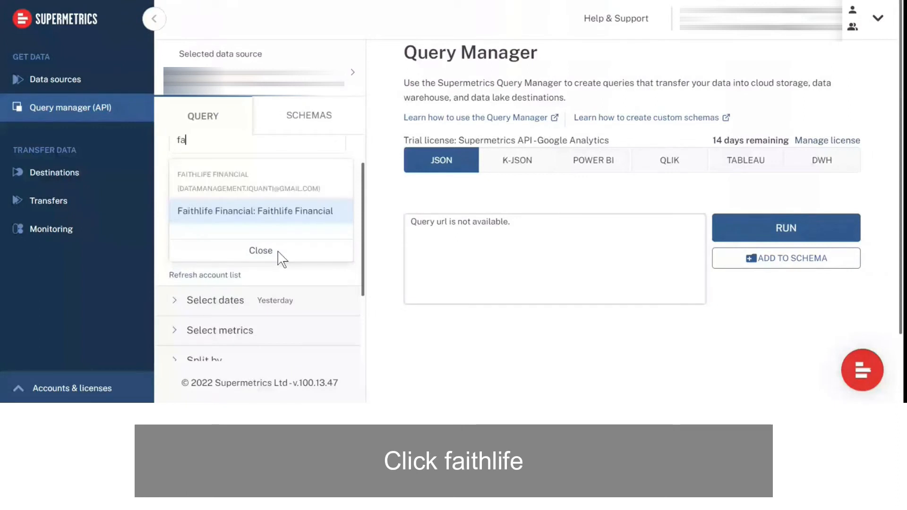
{"action": "left_click", "coordinate": [214, 211]}
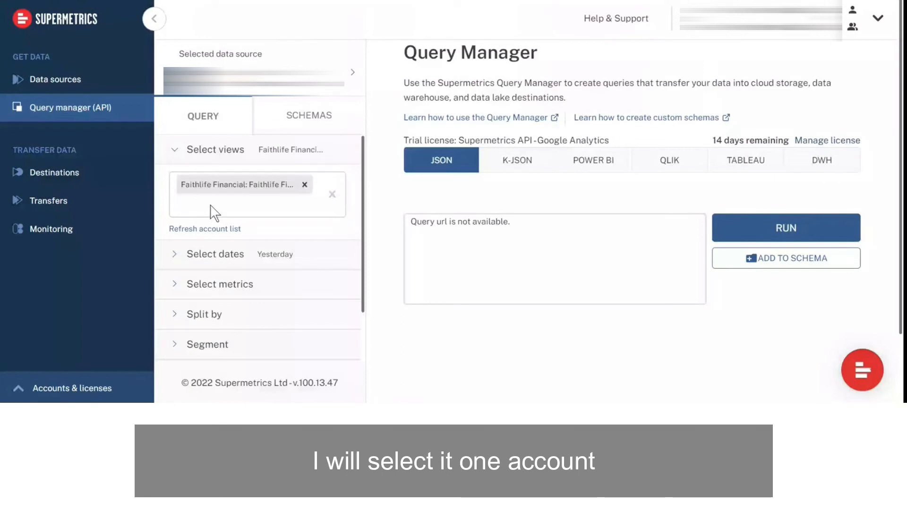
Set the query's date range to Year to date
{"action": "scroll", "coordinate": [213, 211], "scroll_direction": "down", "scroll_amount": 1}
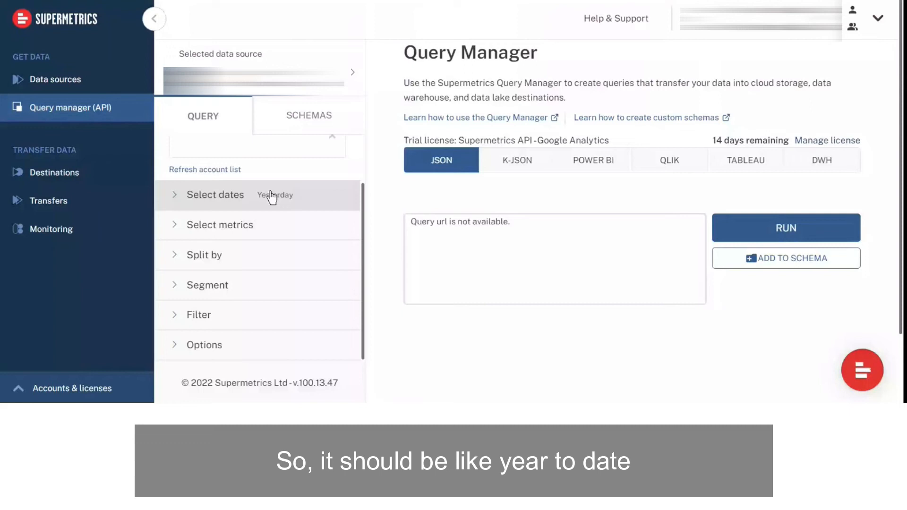
{"action": "left_click", "coordinate": [271, 196]}
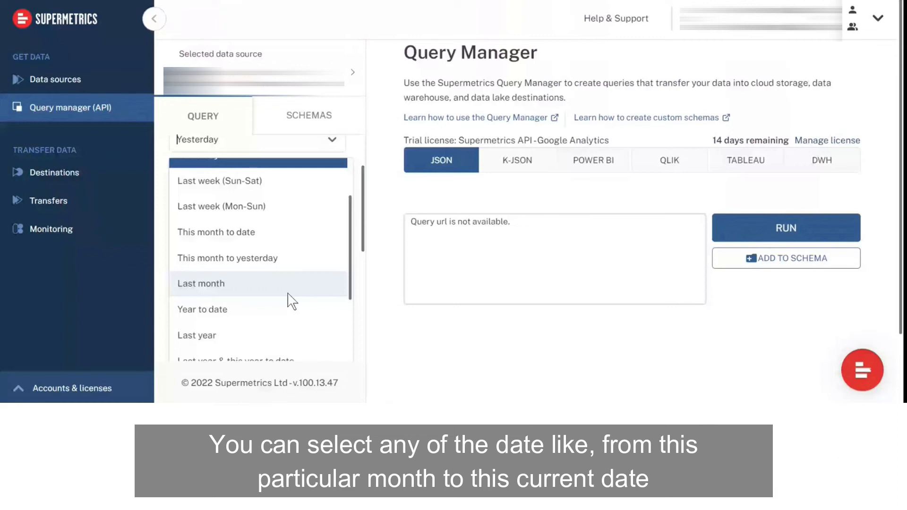
{"action": "left_click", "coordinate": [245, 310]}
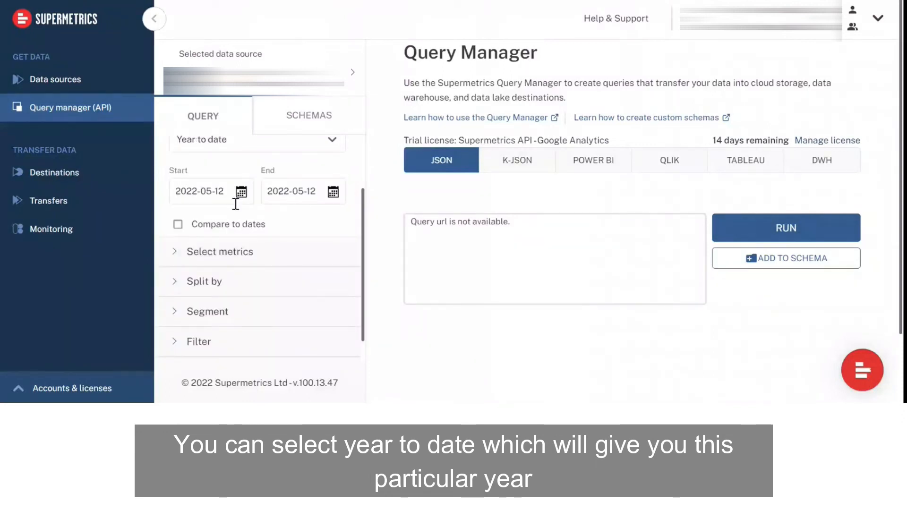
{"action": "scroll", "coordinate": [235, 204], "scroll_direction": "up", "scroll_amount": 2}
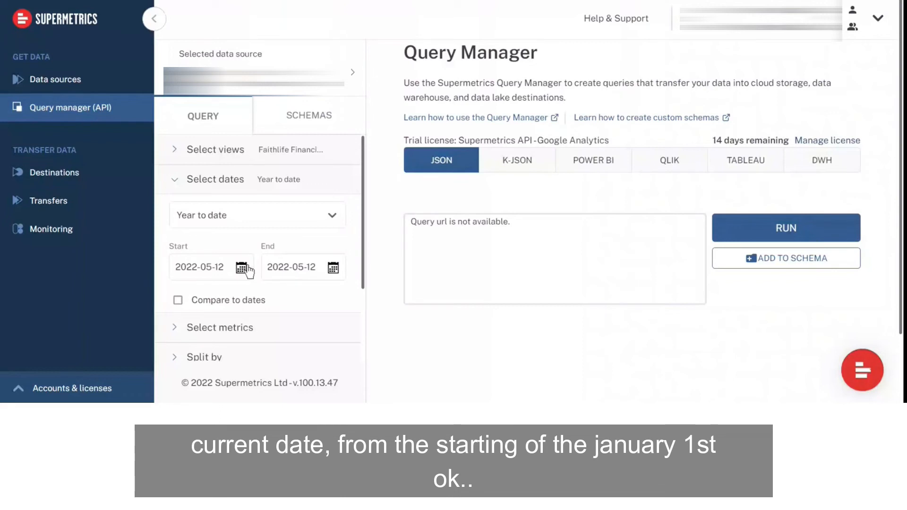
{"action": "left_click", "coordinate": [242, 268]}
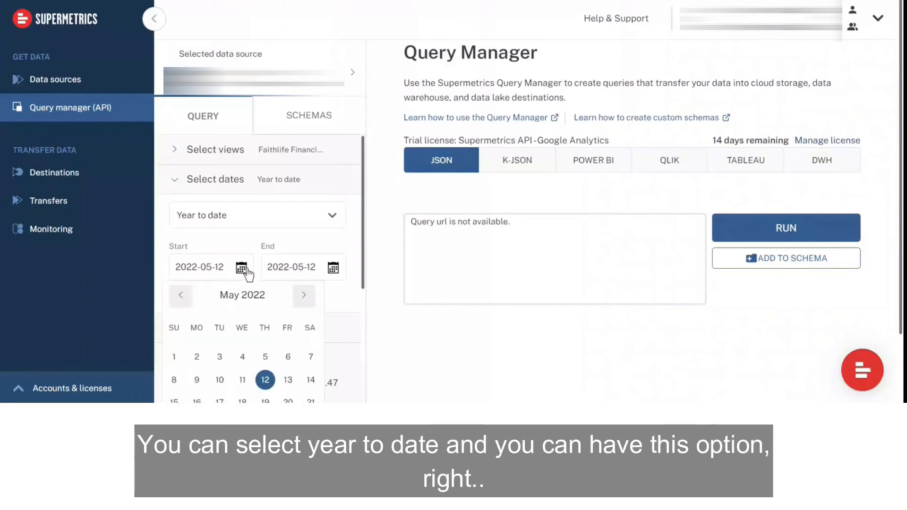
{"action": "left_click", "coordinate": [276, 219]}
{"action": "scroll", "coordinate": [276, 287], "scroll_direction": "down", "scroll_amount": 1}
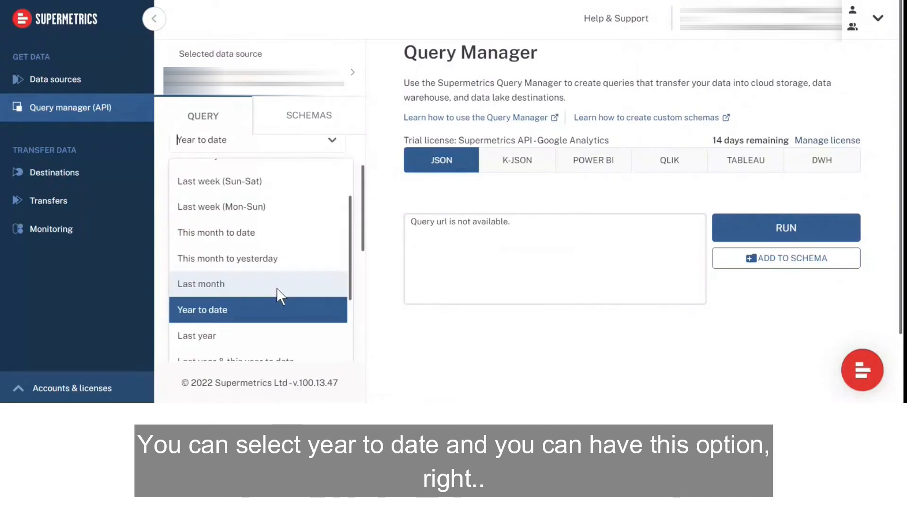
{"action": "left_click", "coordinate": [274, 303]}
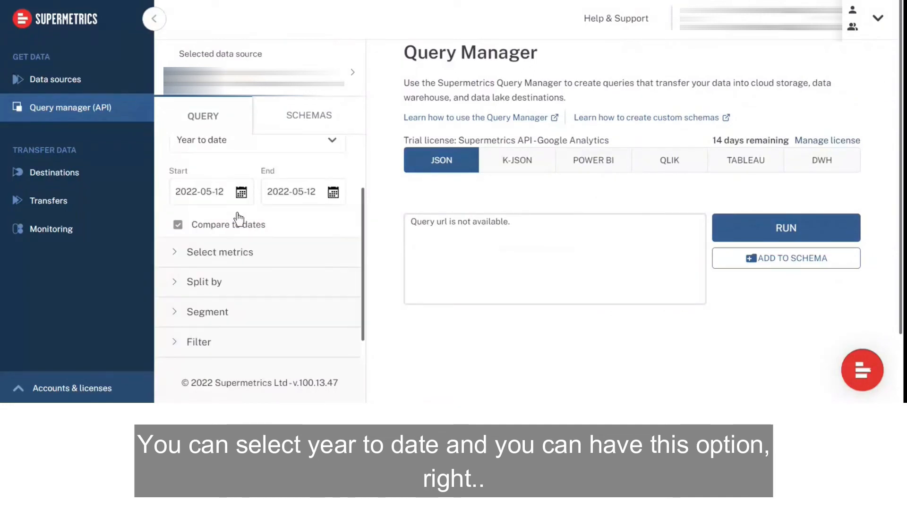
Set the query's start date to 2022-01-01 in the calendar
{"action": "left_click", "coordinate": [241, 192]}
{"action": "left_click", "coordinate": [180, 296]}
{"action": "left_click", "coordinate": [180, 295]}
{"action": "left_click", "coordinate": [180, 295]}
{"action": "left_click", "coordinate": [180, 295]}
{"action": "left_click", "coordinate": [309, 358]}
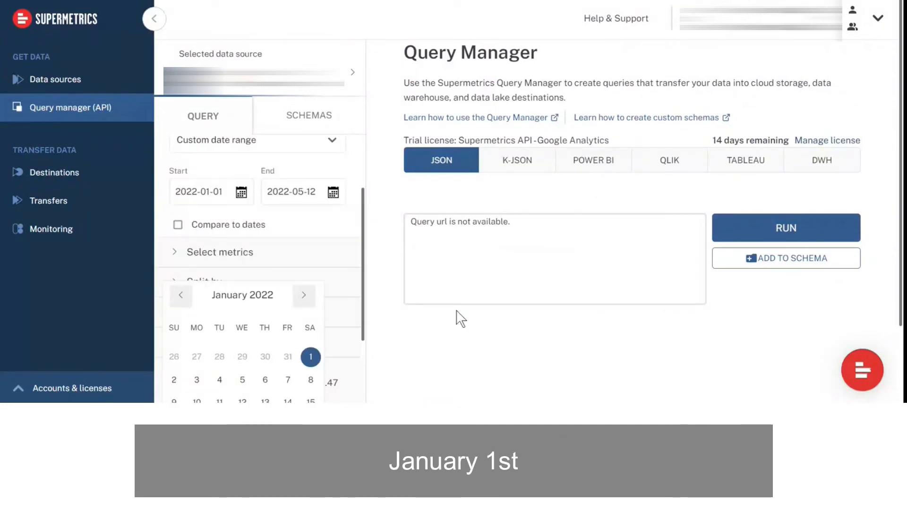
{"action": "left_click", "coordinate": [448, 322]}
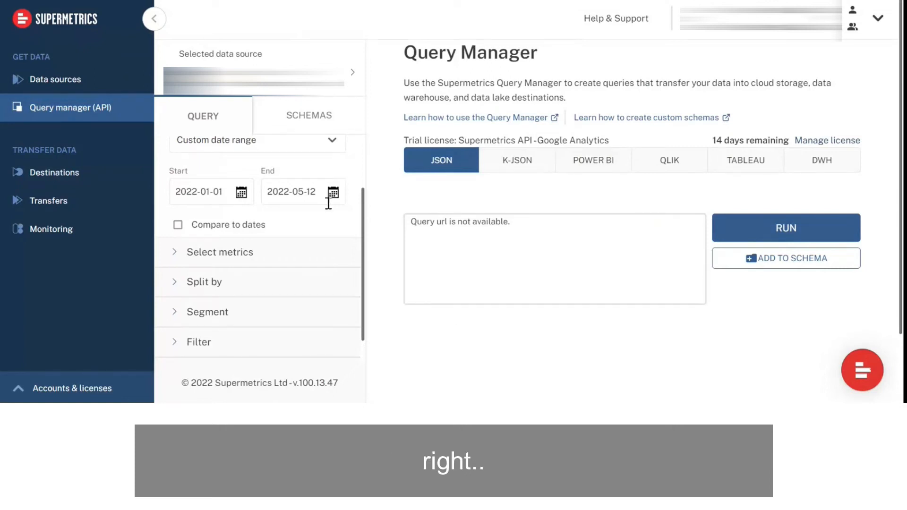
Add New users, Sessions, Bounces, Pageviews and New sessions as the query's metrics
{"action": "left_click", "coordinate": [262, 249]}
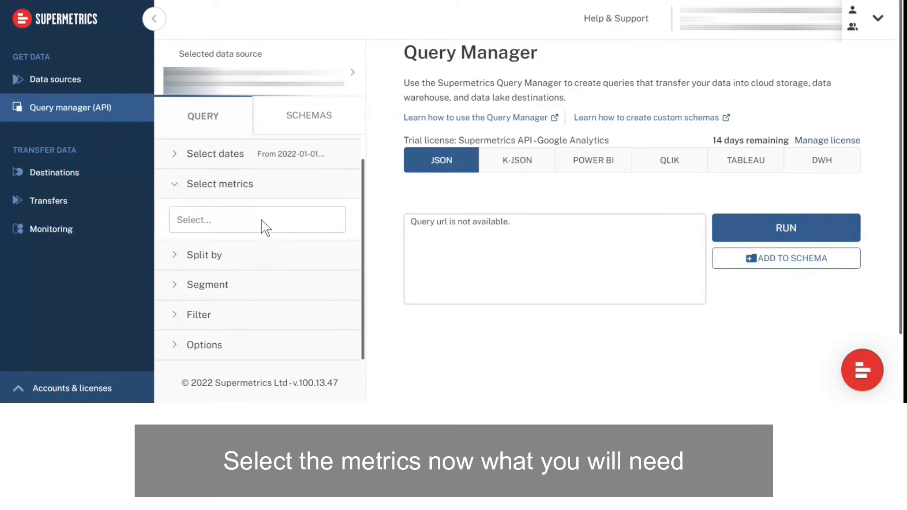
{"action": "left_click", "coordinate": [263, 229]}
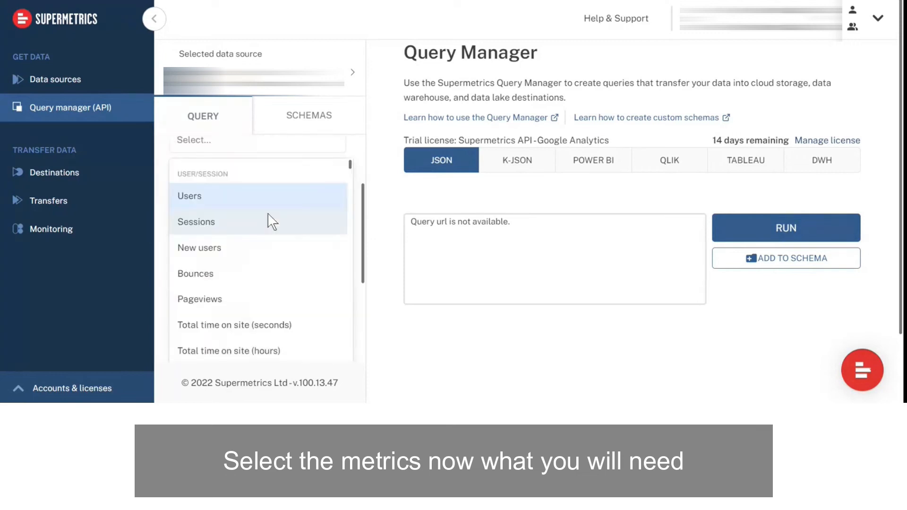
{"action": "left_click", "coordinate": [287, 245]}
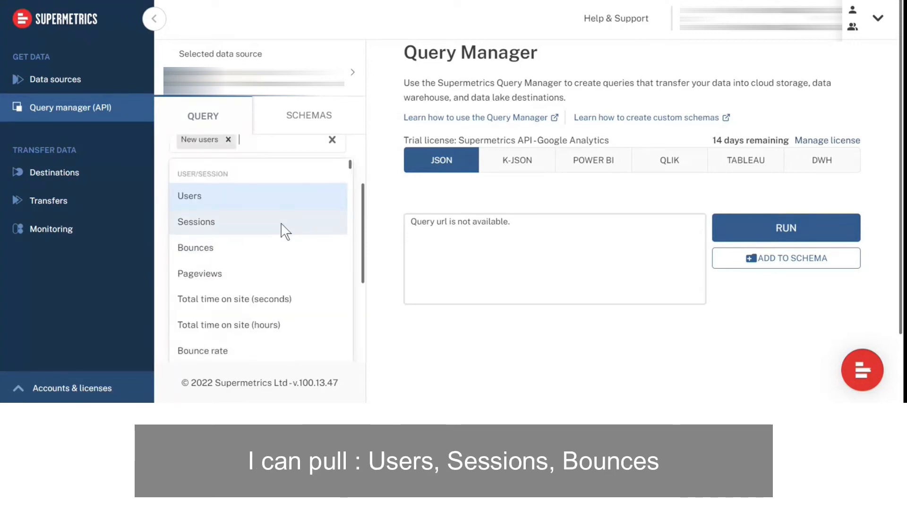
{"action": "left_click", "coordinate": [283, 231]}
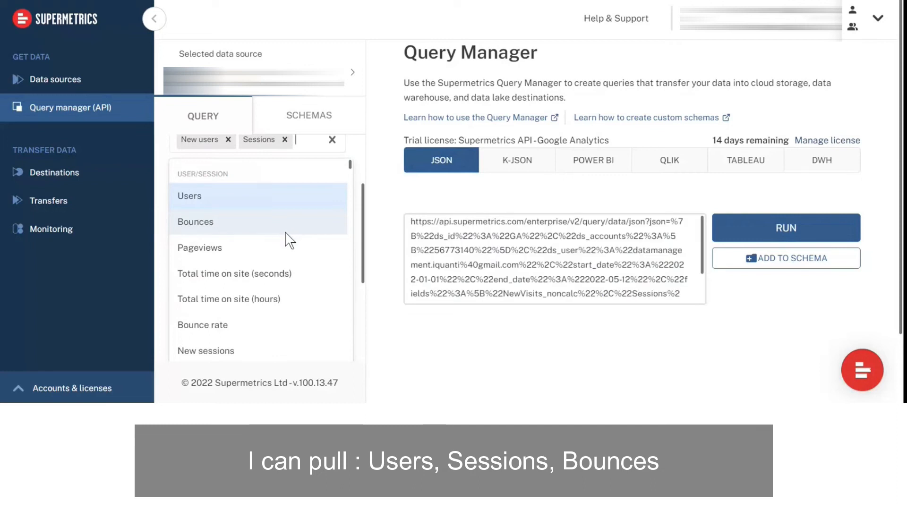
{"action": "left_click", "coordinate": [287, 221]}
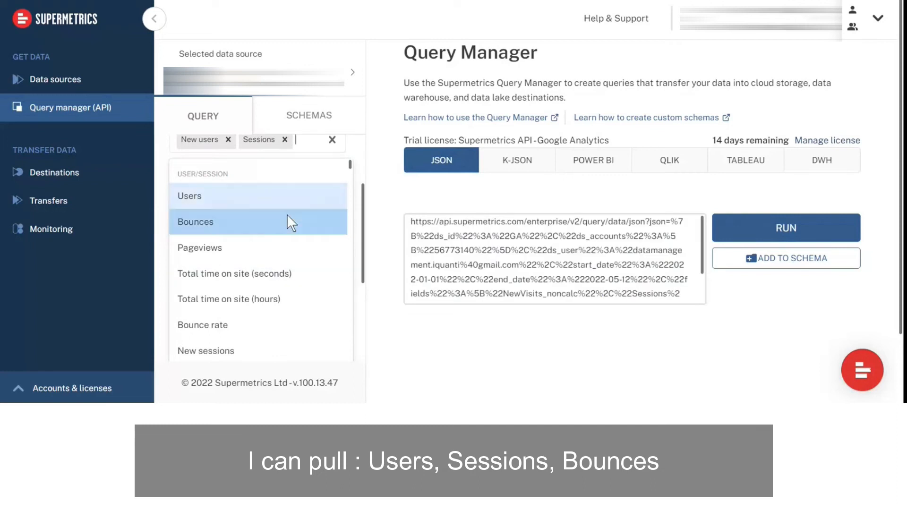
{"action": "left_click", "coordinate": [287, 220]}
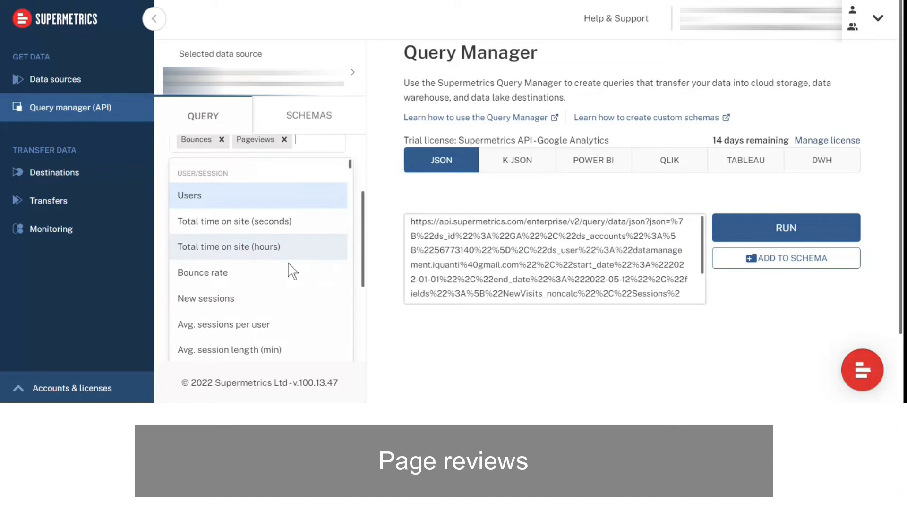
{"action": "scroll", "coordinate": [293, 272], "scroll_direction": "down", "scroll_amount": 2}
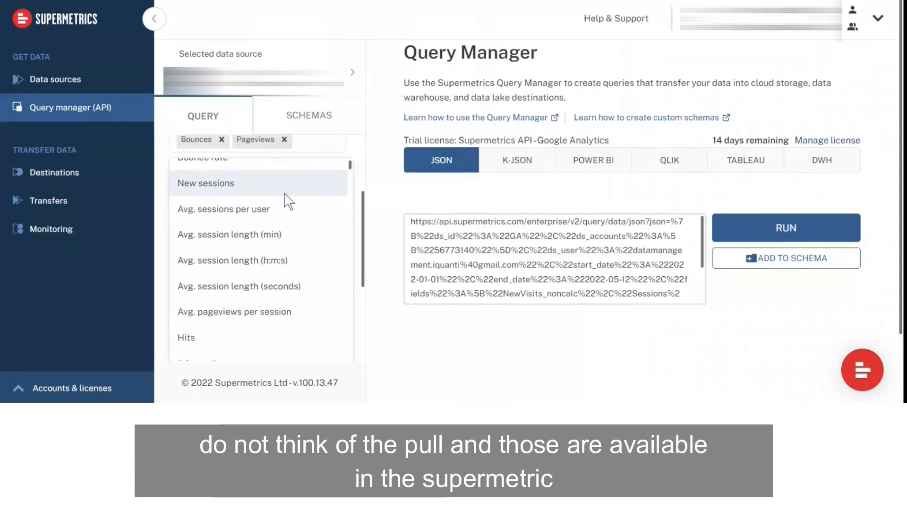
{"action": "left_click", "coordinate": [288, 202]}
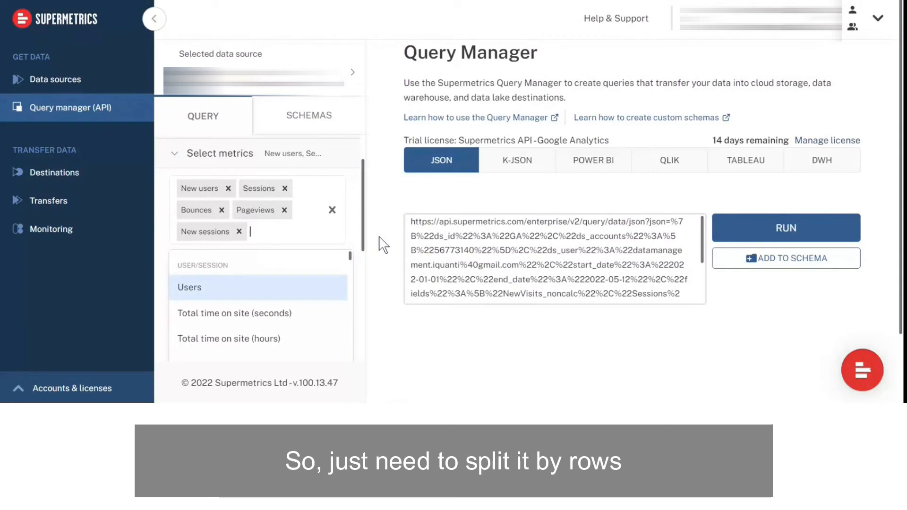
Split the query results into rows by the Date dimension
{"action": "left_click", "coordinate": [305, 188]}
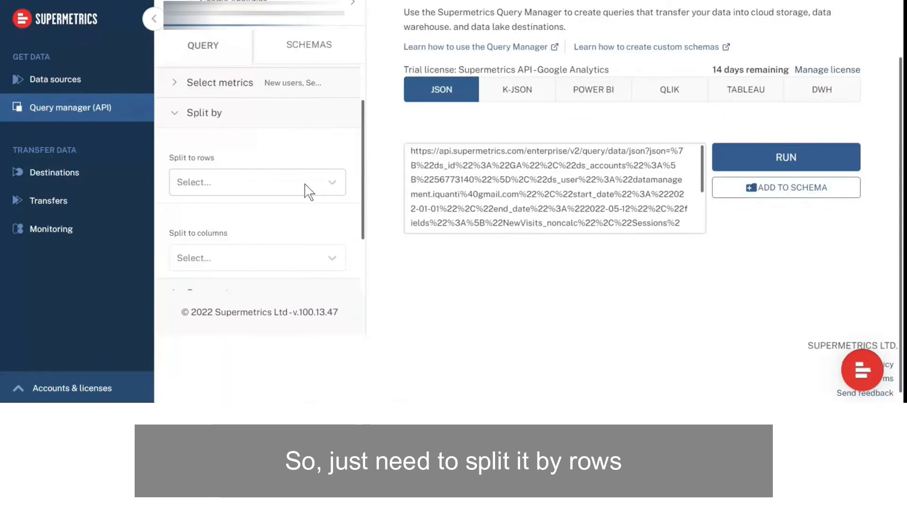
{"action": "left_click", "coordinate": [304, 184]}
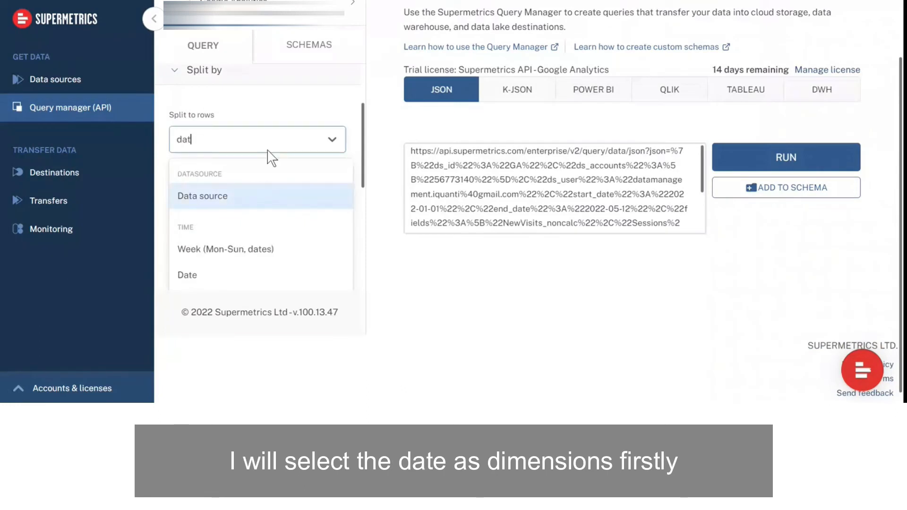
{"action": "type", "text": "w"}
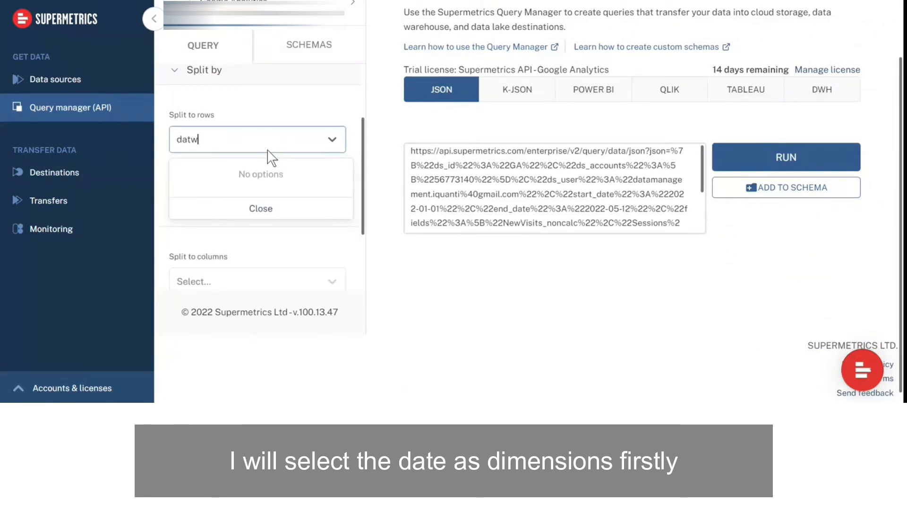
{"action": "key", "text": "BackSpace"}
{"action": "type", "text": "e"}
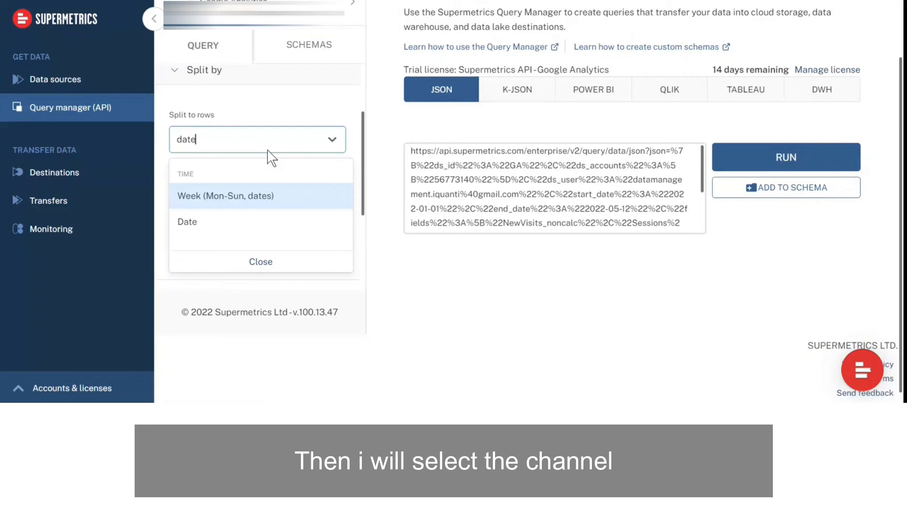
{"action": "key", "text": "Down"}
{"action": "key", "text": "Return"}
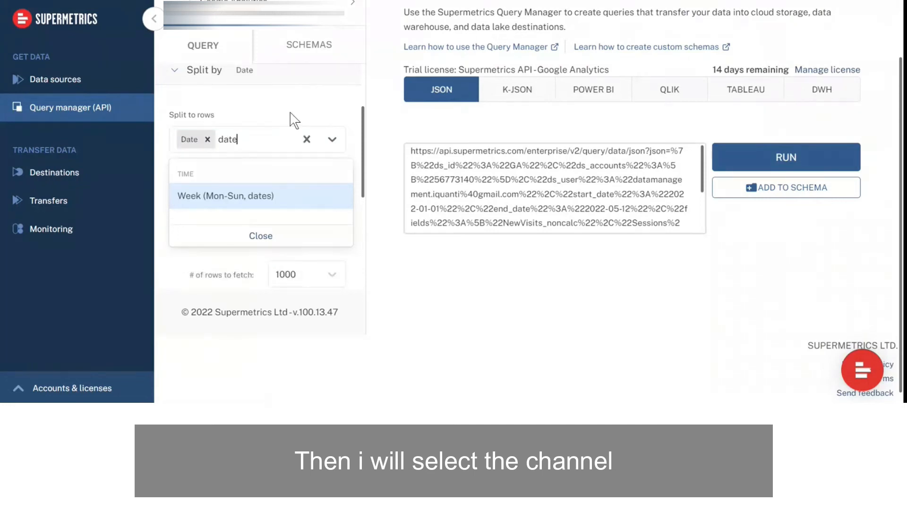
Add Channel group as a second dimension for splitting the query results into rows
{"action": "key", "text": "BackSpace"}
{"action": "key", "text": "BackSpace"}
{"action": "key", "text": "BackSpace"}
{"action": "key", "text": "BackSpace"}
{"action": "type", "text": "cha"}
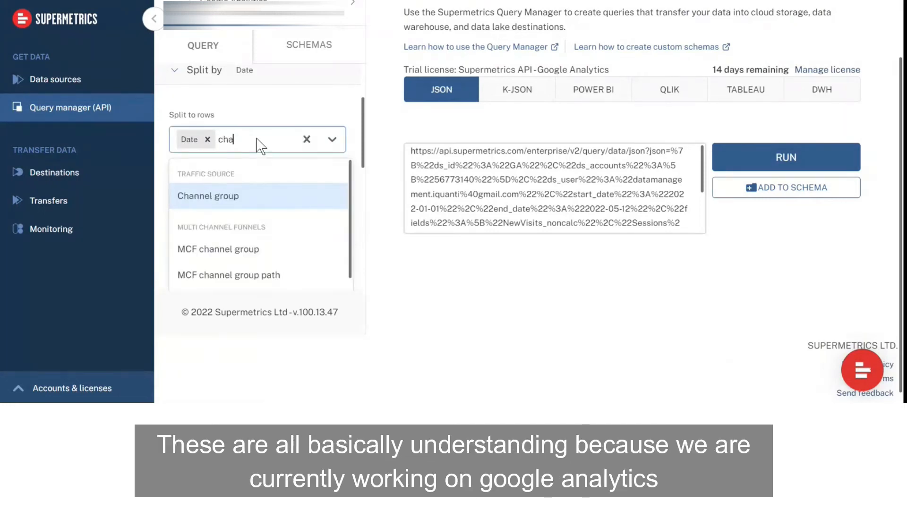
{"action": "type", "text": "nn"}
{"action": "key", "text": "Down"}
{"action": "key", "text": "Up"}
{"action": "key", "text": "Return"}
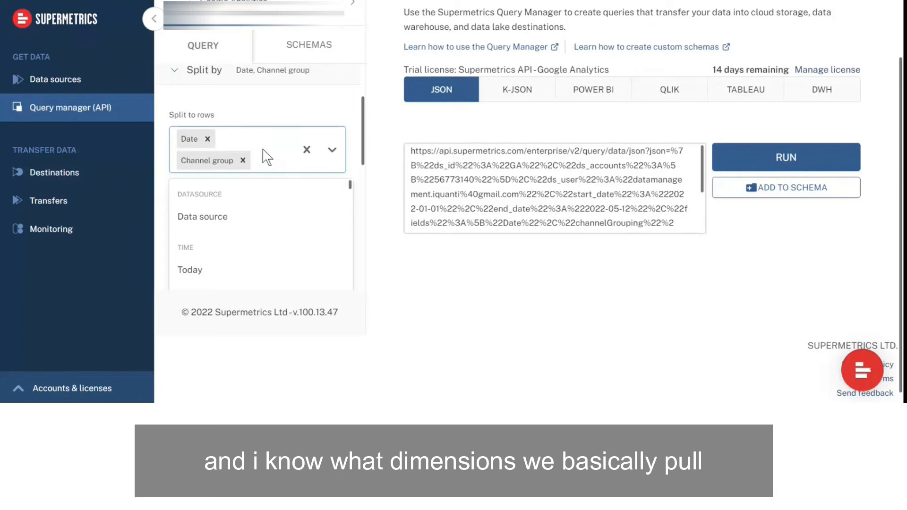
Add Device category to the dimensions that split the query results into rows
{"action": "scroll", "coordinate": [274, 165], "scroll_direction": "down", "scroll_amount": 1}
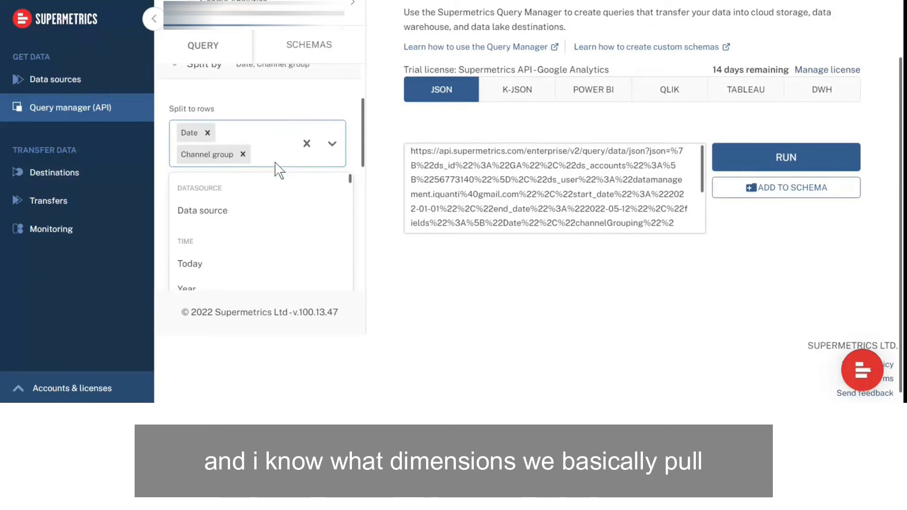
{"action": "scroll", "coordinate": [275, 163], "scroll_direction": "down", "scroll_amount": 3}
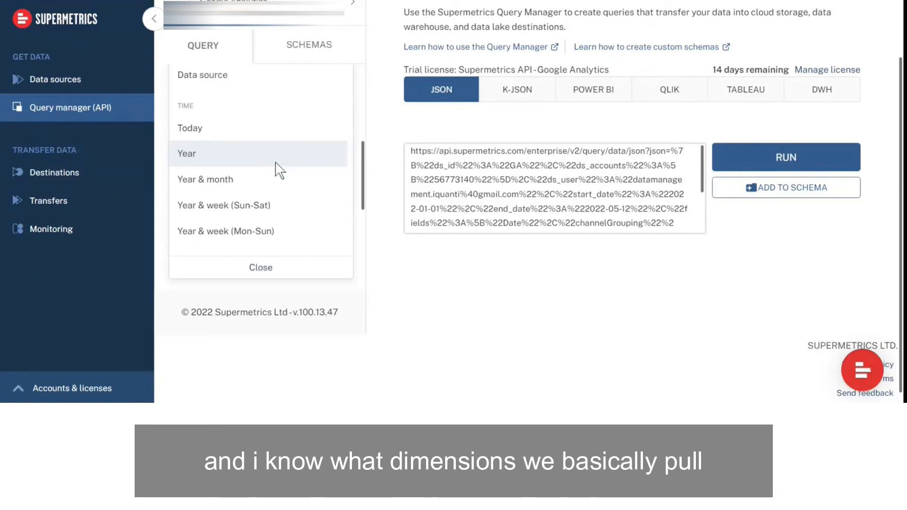
{"action": "type", "text": "d"}
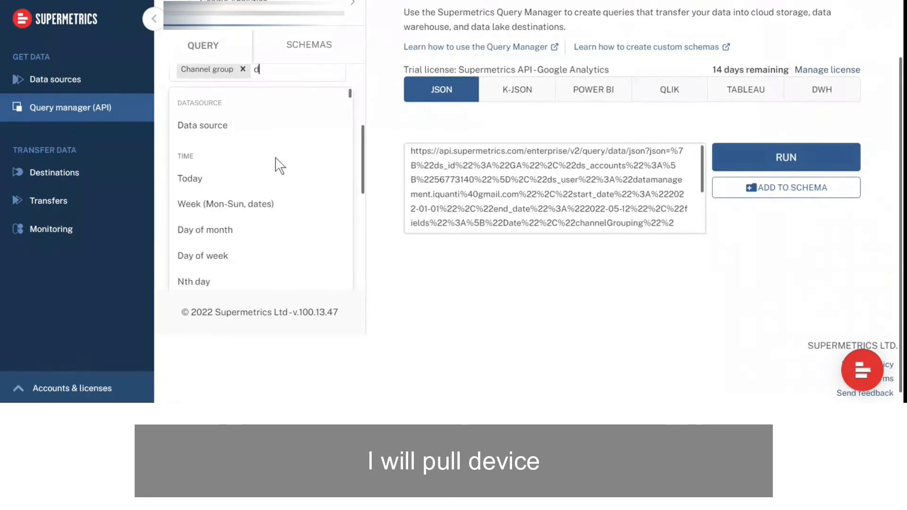
{"action": "type", "text": "ev"}
{"action": "key", "text": "Return"}
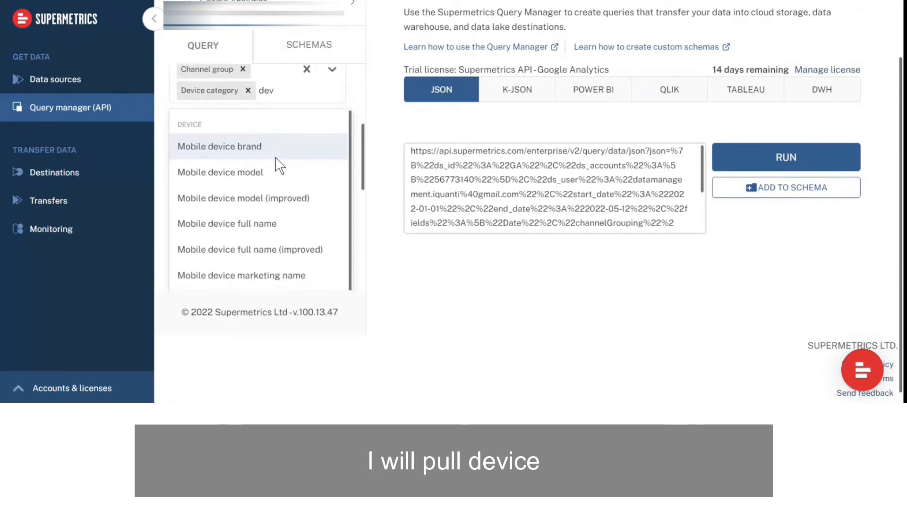
{"action": "left_click", "coordinate": [373, 131]}
Add Country to the dimensions that split the query results into rows
{"action": "left_click", "coordinate": [285, 89]}
{"action": "type", "text": "c"}
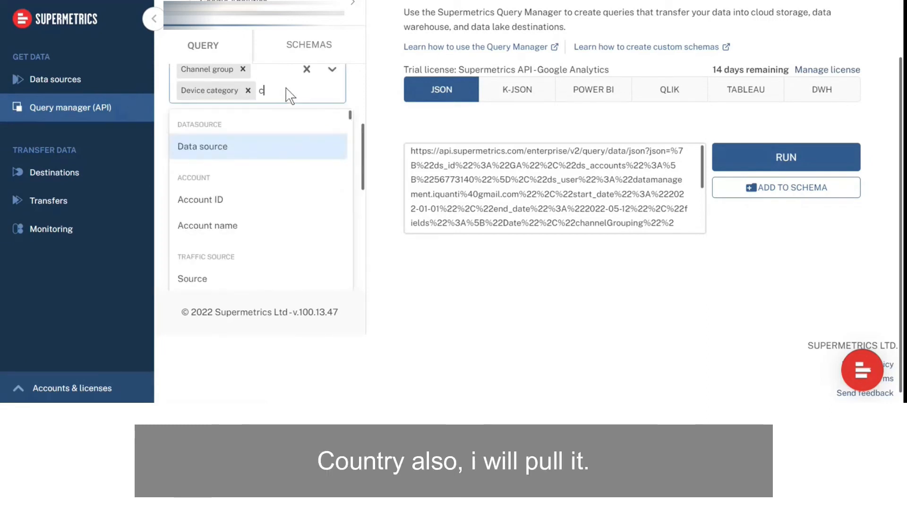
{"action": "type", "text": "ount"}
{"action": "key", "text": "Down"}
{"action": "key", "text": "Down"}
{"action": "key", "text": "Down"}
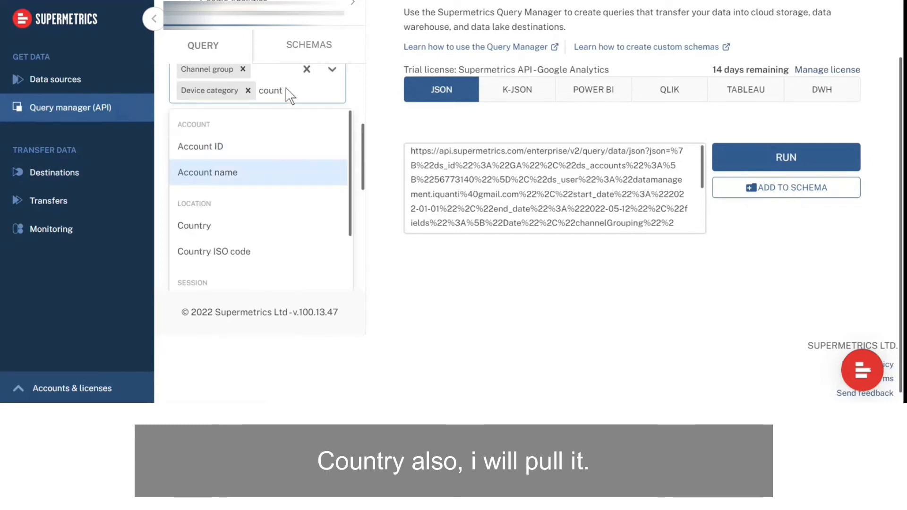
{"action": "key", "text": "Up"}
{"action": "key", "text": "Return"}
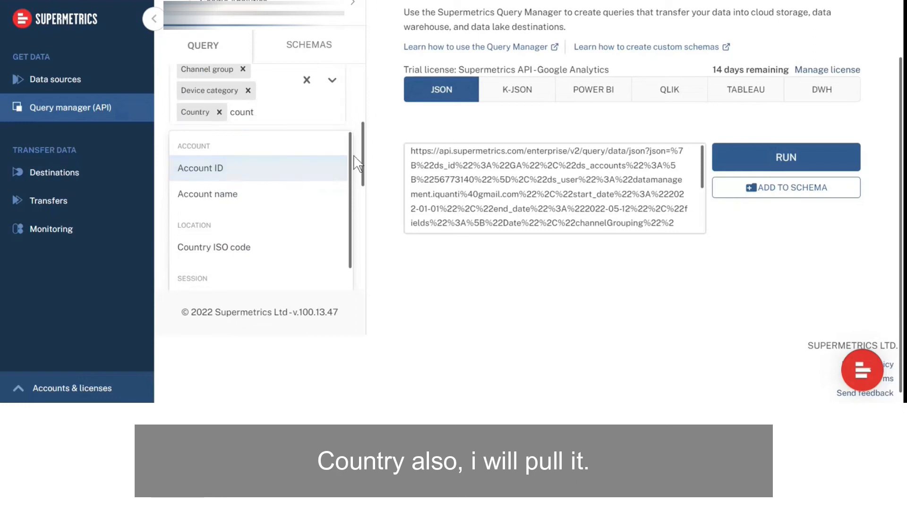
{"action": "left_click", "coordinate": [370, 156]}
Examine the segments available for the query without selecting one
{"action": "scroll", "coordinate": [222, 213], "scroll_direction": "down", "scroll_amount": 2}
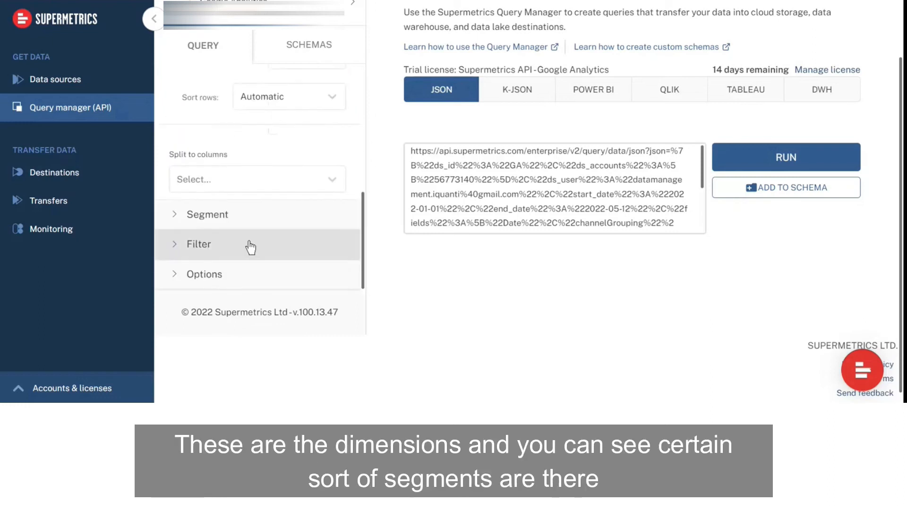
{"action": "left_click", "coordinate": [247, 216]}
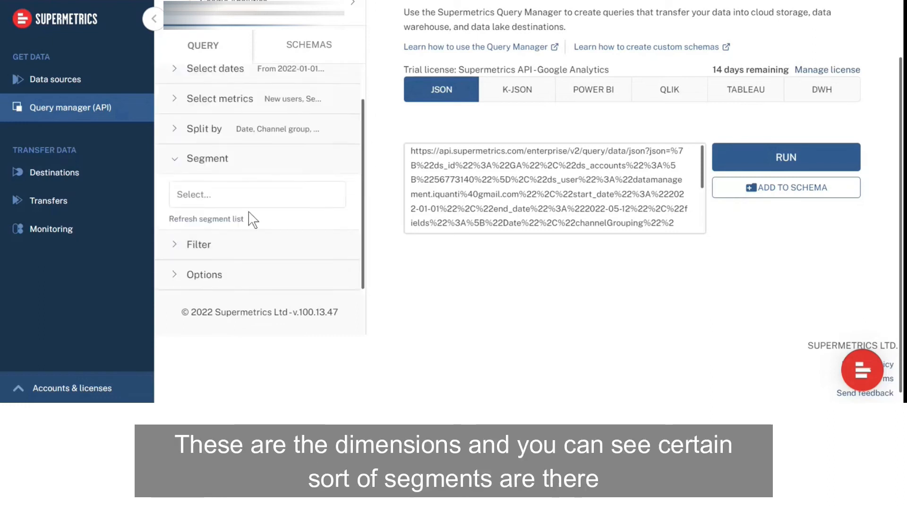
{"action": "left_click", "coordinate": [230, 189]}
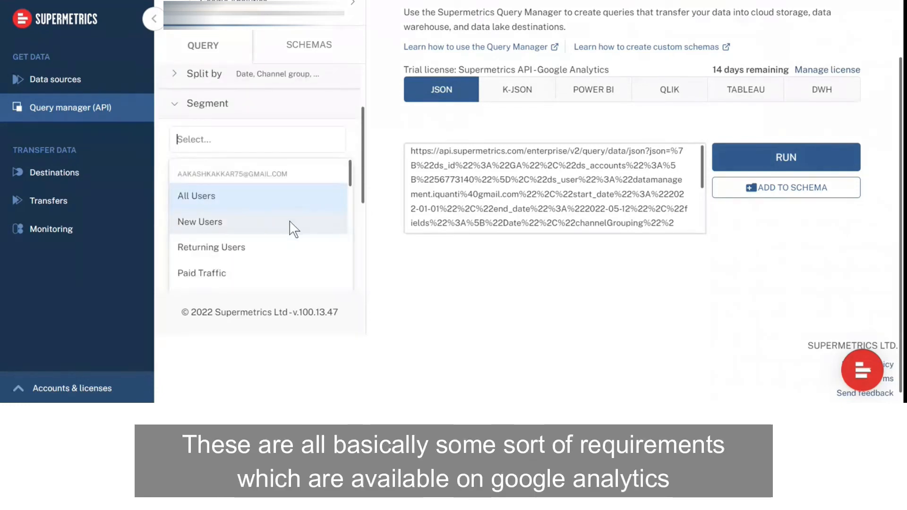
{"action": "scroll", "coordinate": [230, 240], "scroll_direction": "down", "scroll_amount": 2}
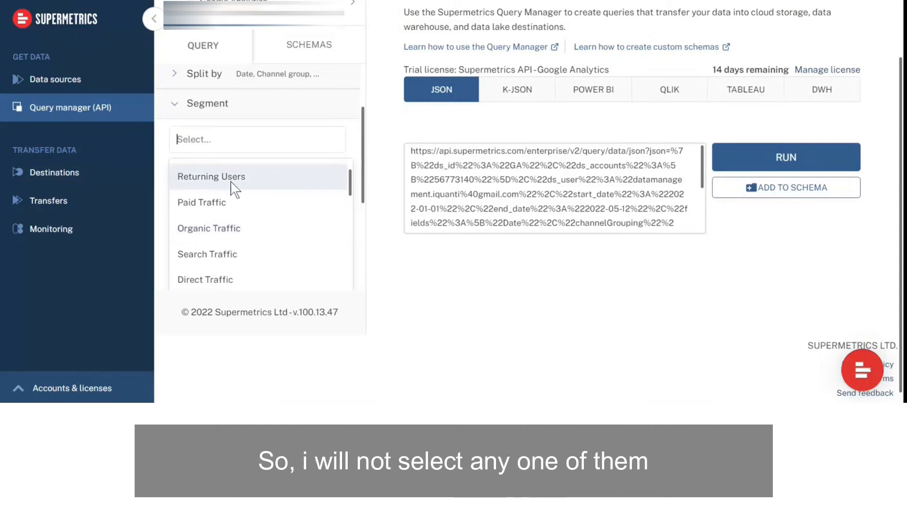
{"action": "left_click", "coordinate": [422, 256]}
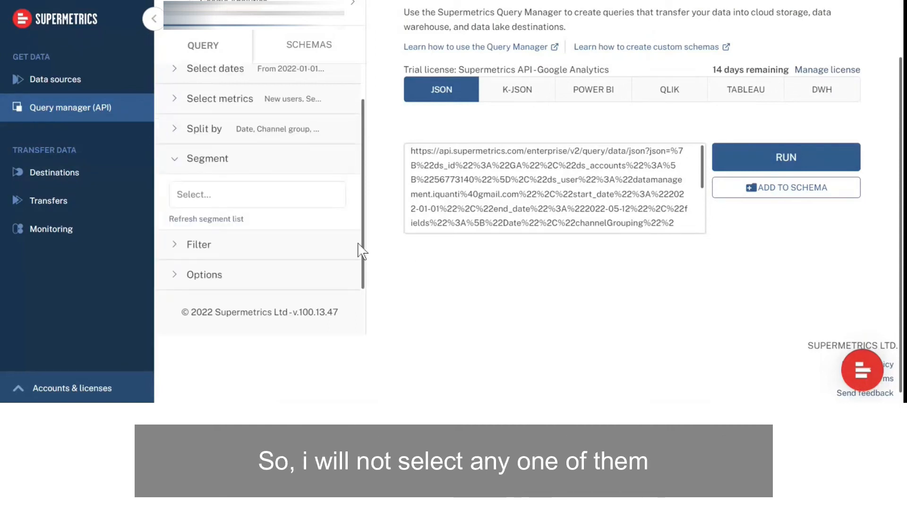
Turn on the query option that replaces blank metric values with zeros
{"action": "left_click", "coordinate": [263, 239]}
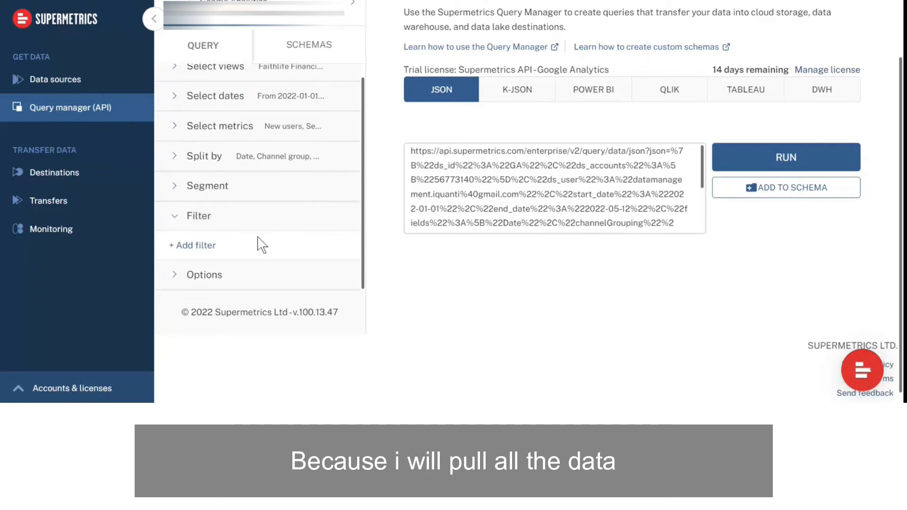
{"action": "left_click", "coordinate": [231, 267]}
{"action": "scroll", "coordinate": [255, 256], "scroll_direction": "down", "scroll_amount": 1}
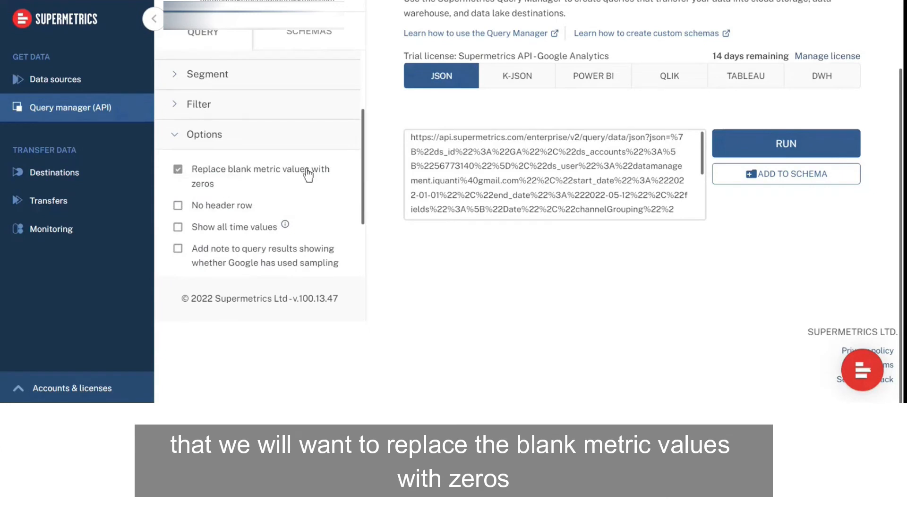
{"action": "left_click", "coordinate": [258, 175]}
Look through the generated query URL and run the query
{"action": "scroll", "coordinate": [715, 282], "scroll_direction": "up", "scroll_amount": 2}
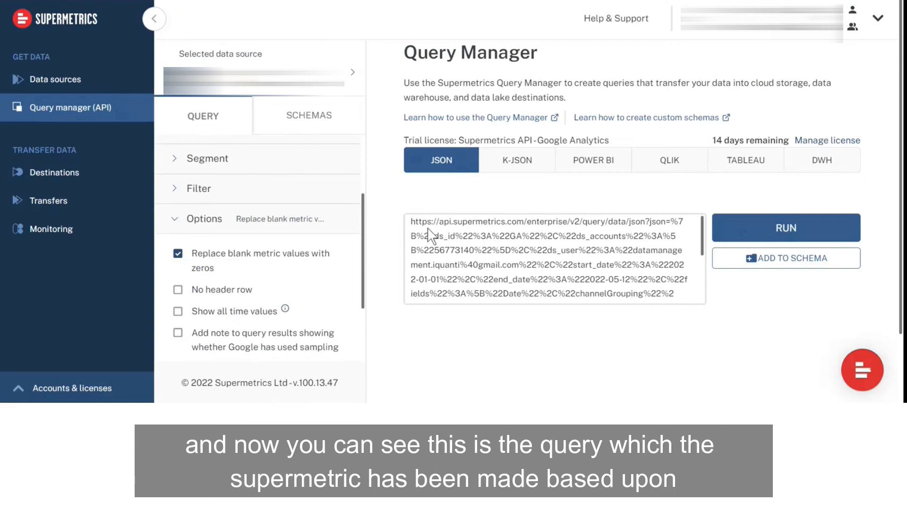
{"action": "left_click_drag", "start_coordinate": [411, 222], "coordinate": [642, 295]}
{"action": "left_click", "coordinate": [604, 298]}
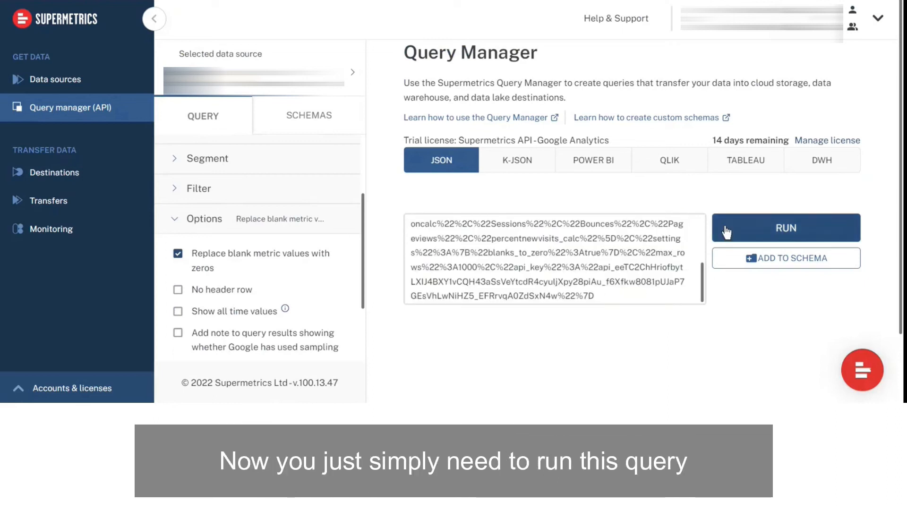
{"action": "left_click", "coordinate": [750, 230]}
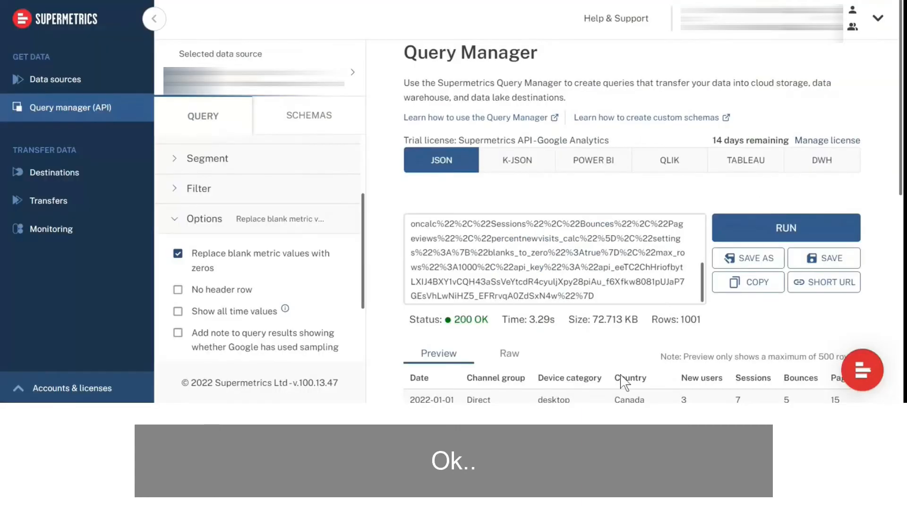
Export the previewed query results as a CSV file and switch the query's output format to K-JSON
{"action": "scroll", "coordinate": [625, 382], "scroll_direction": "down", "scroll_amount": 3}
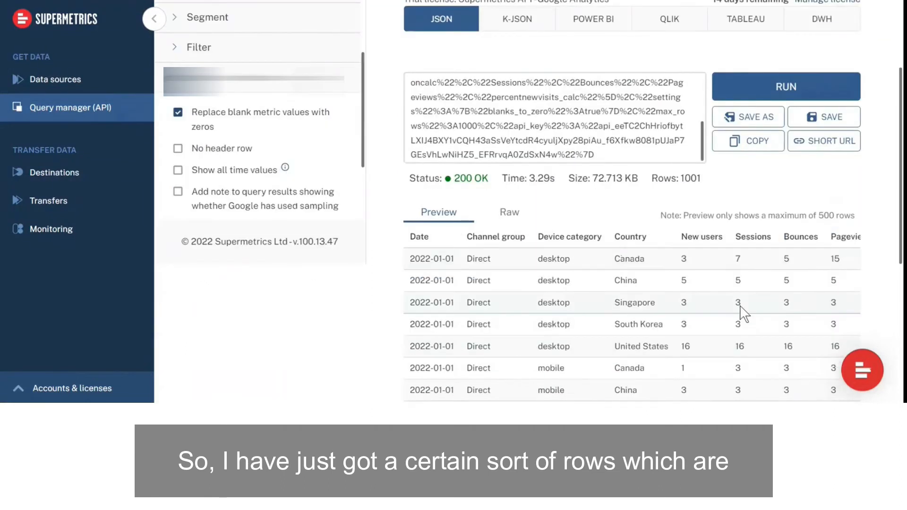
{"action": "scroll", "coordinate": [466, 316], "scroll_direction": "down", "scroll_amount": 2}
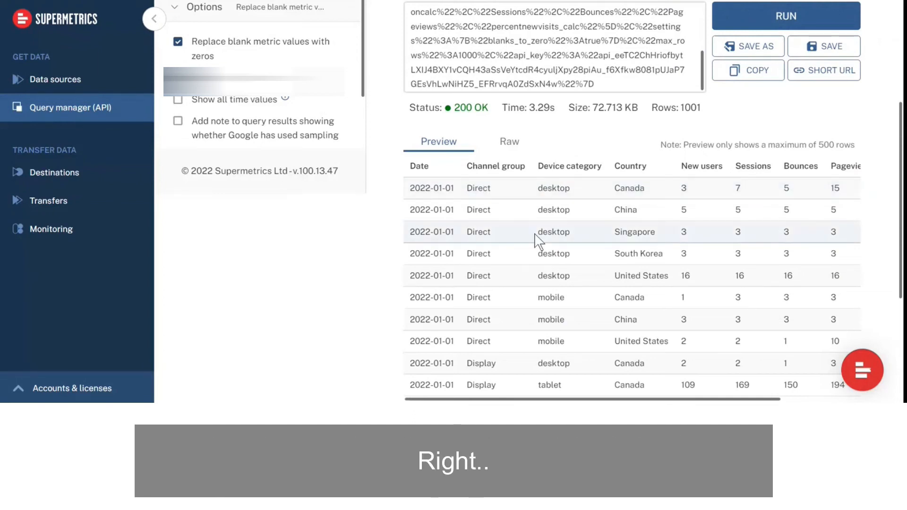
{"action": "scroll", "coordinate": [536, 239], "scroll_direction": "down", "scroll_amount": 2}
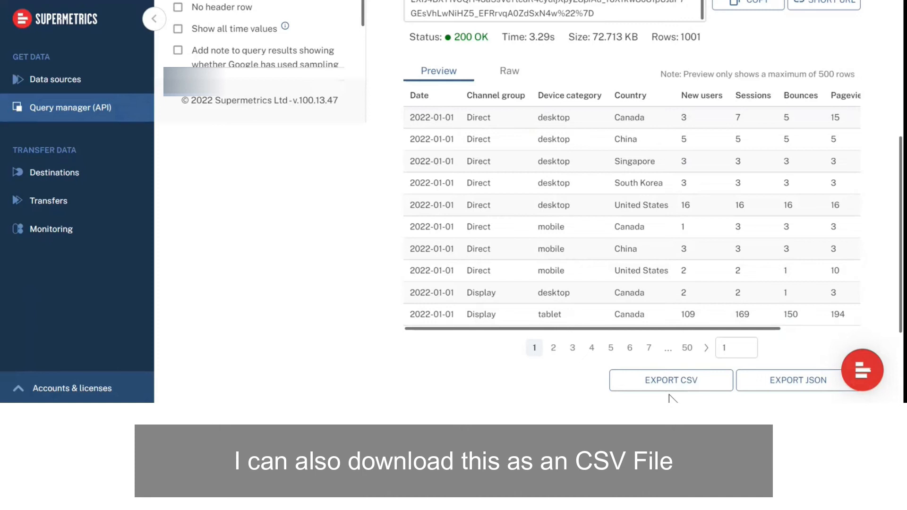
{"action": "left_click", "coordinate": [680, 382]}
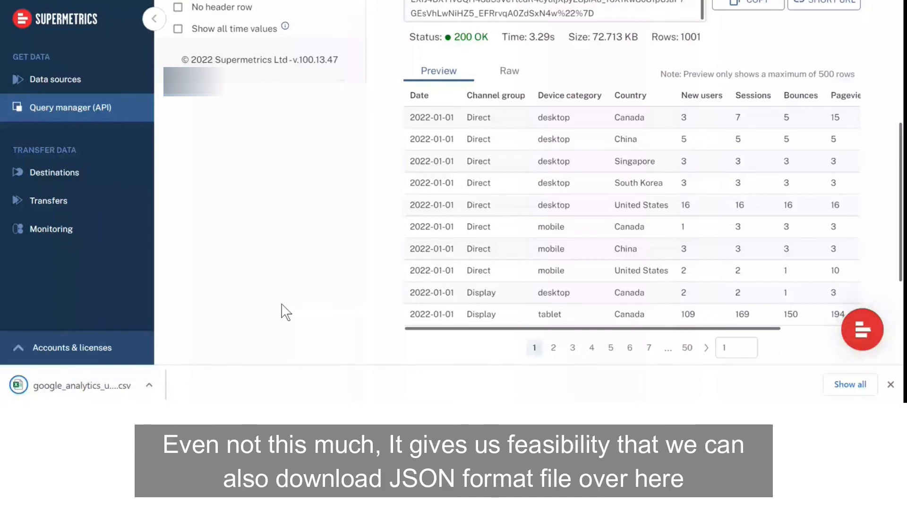
{"action": "scroll", "coordinate": [581, 203], "scroll_direction": "up", "scroll_amount": 5}
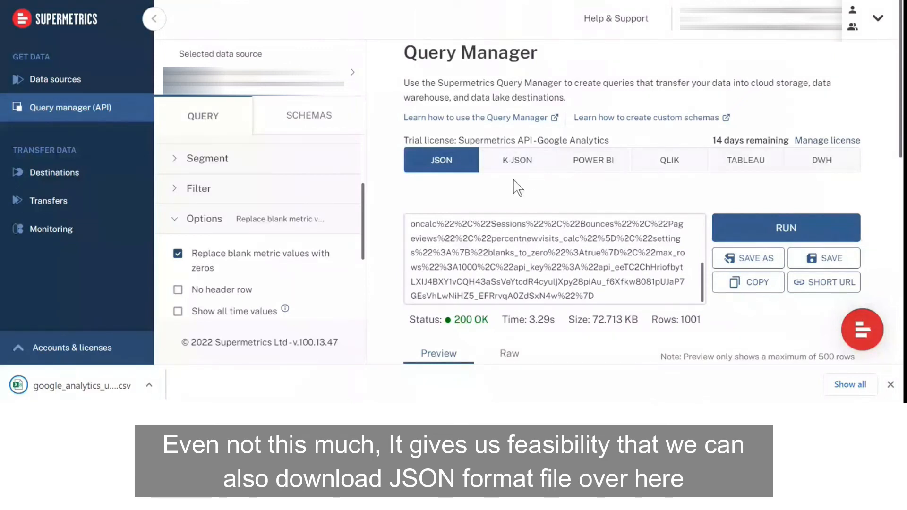
{"action": "left_click", "coordinate": [526, 167]}
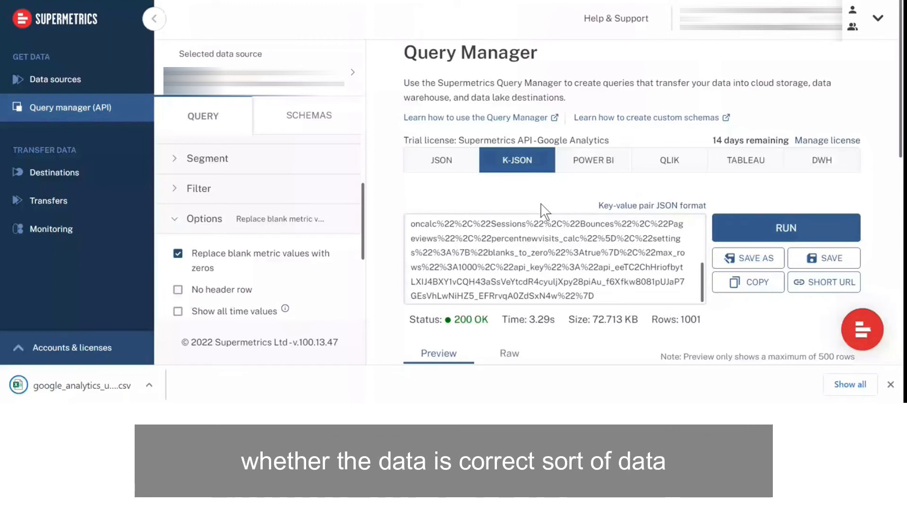
Start saving the query with the name st_faithlife_sp and a new schema named FAITHLIFE_SUPERMETRIC_DEMO
{"action": "scroll", "coordinate": [411, 235], "scroll_direction": "down", "scroll_amount": 3}
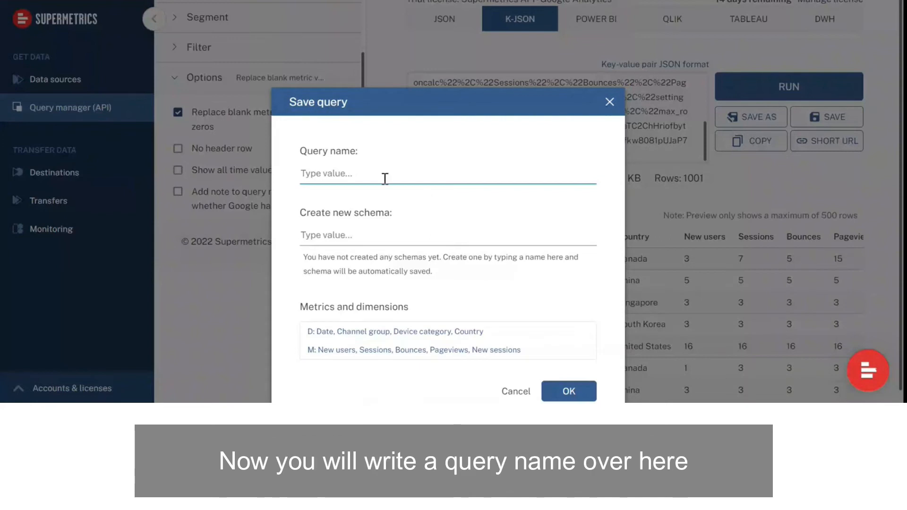
{"action": "type", "text": "st"}
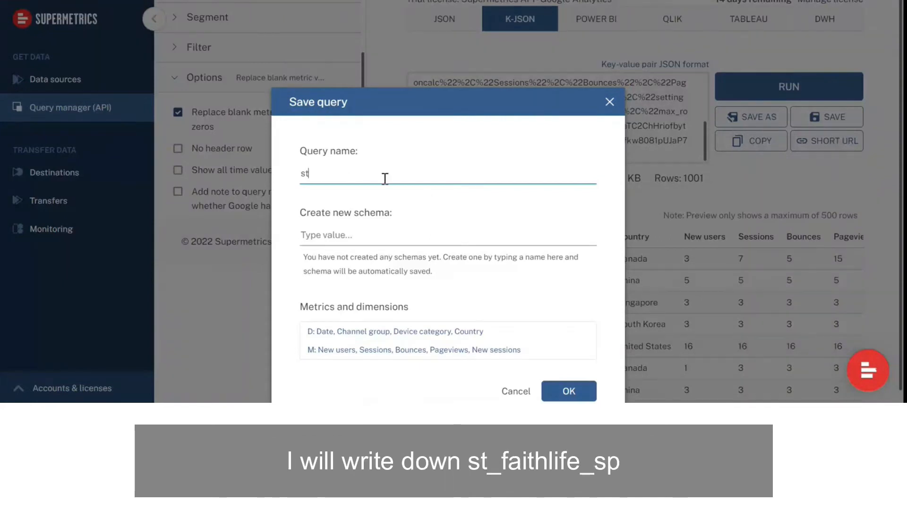
{"action": "type", "text": "_faithl"}
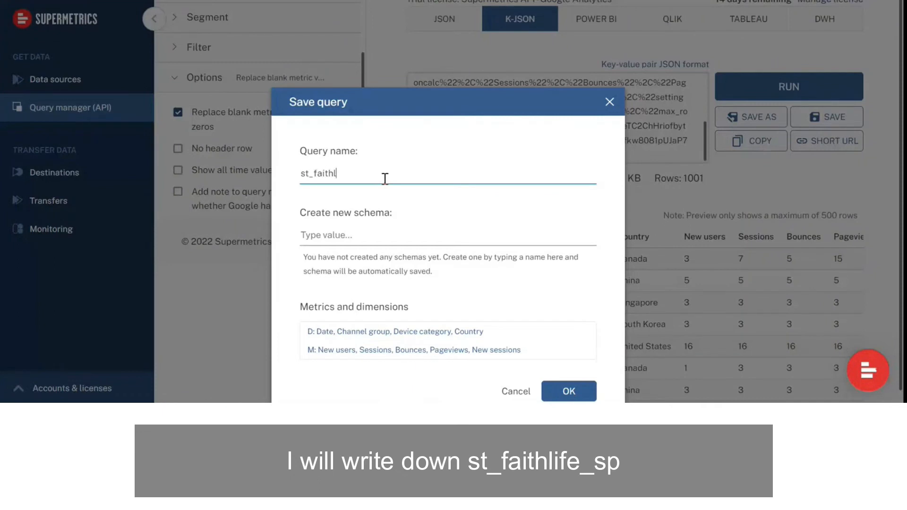
{"action": "type", "text": "ife_sp"}
{"action": "left_click", "coordinate": [399, 231]}
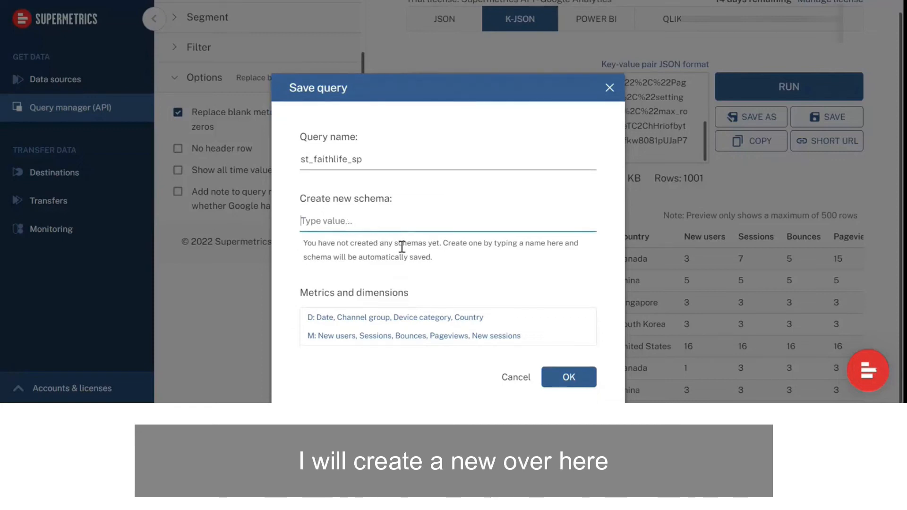
{"action": "type", "text": "FAITH"}
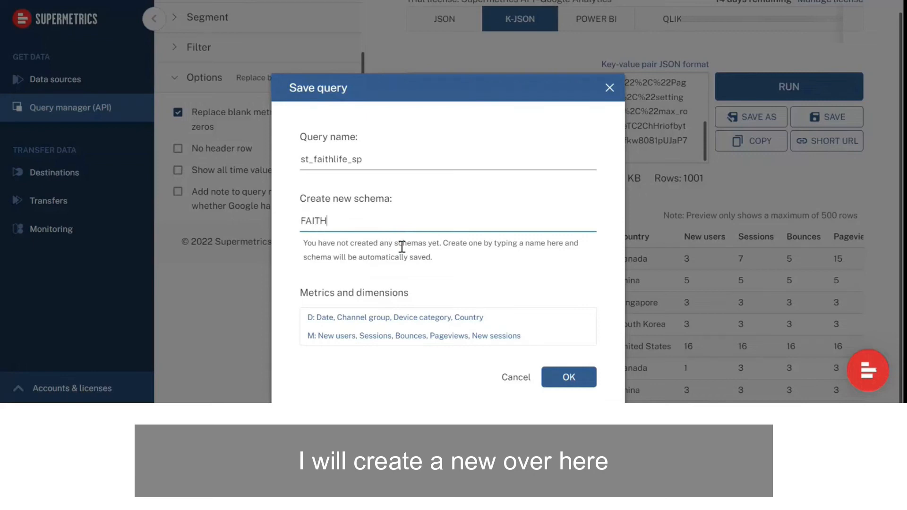
{"action": "type", "text": "LIFE_SUPERMETRIC_DEMO"}
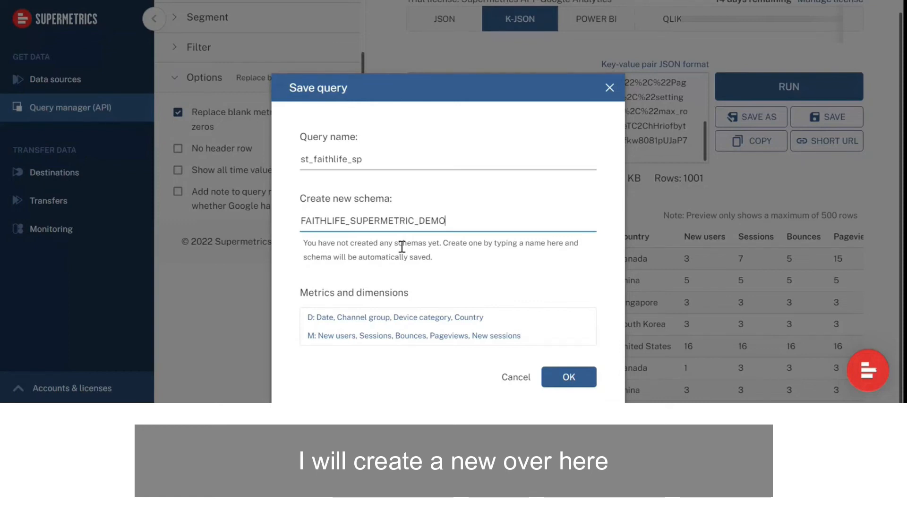
{"action": "left_click", "coordinate": [383, 153]}
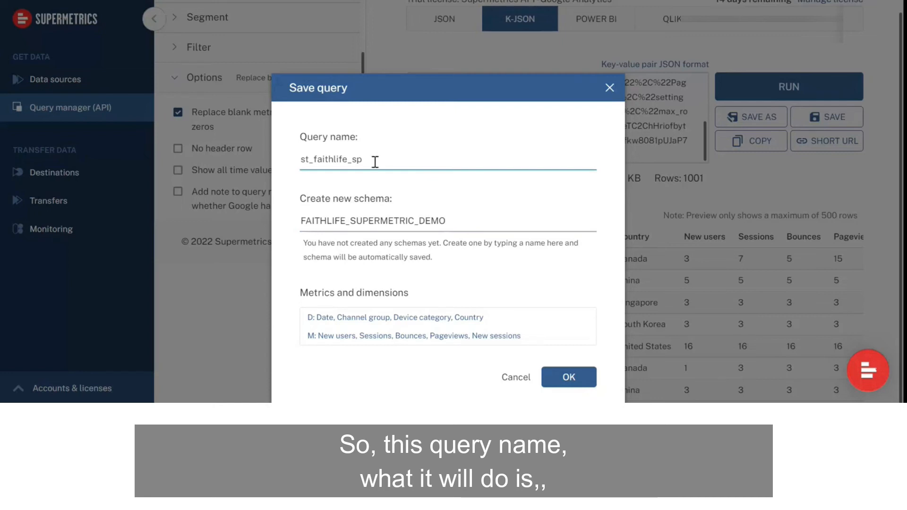
{"action": "left_click_drag", "start_coordinate": [375, 160], "coordinate": [300, 161]}
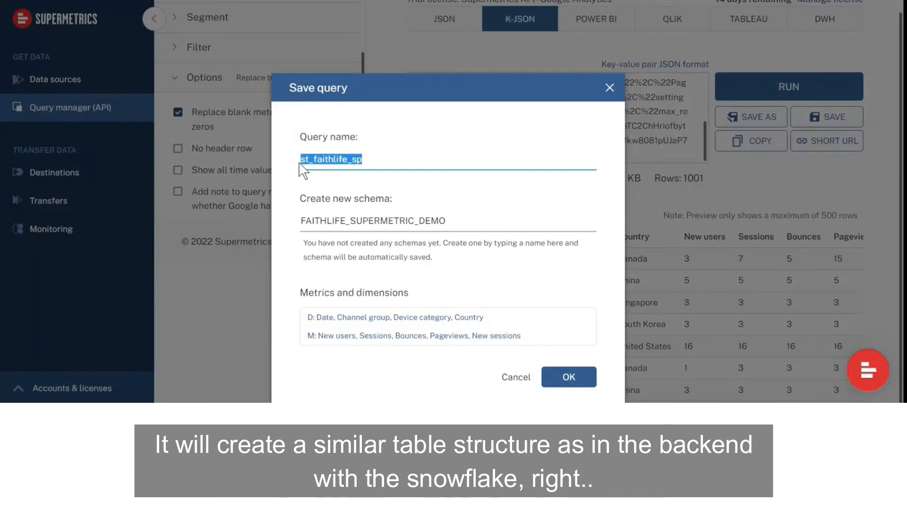
{"action": "left_click", "coordinate": [391, 162]}
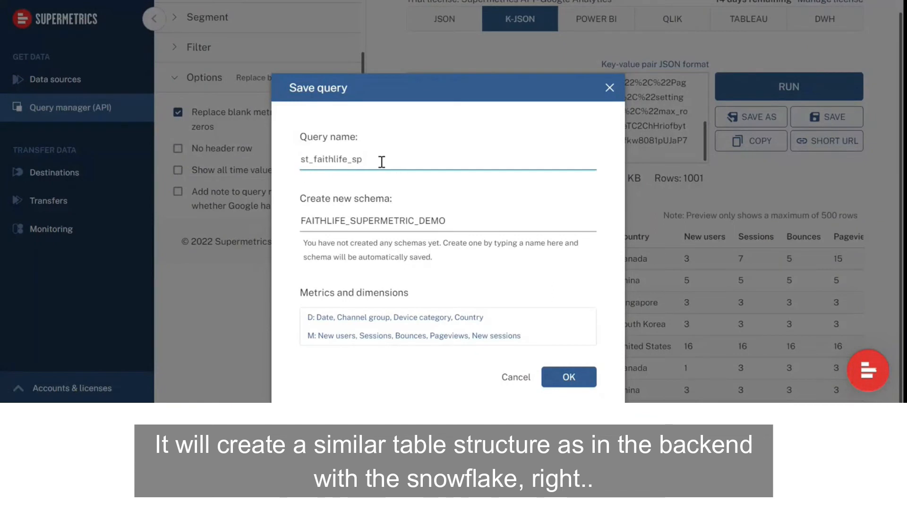
{"action": "left_click_drag", "start_coordinate": [390, 162], "coordinate": [146, 170]}
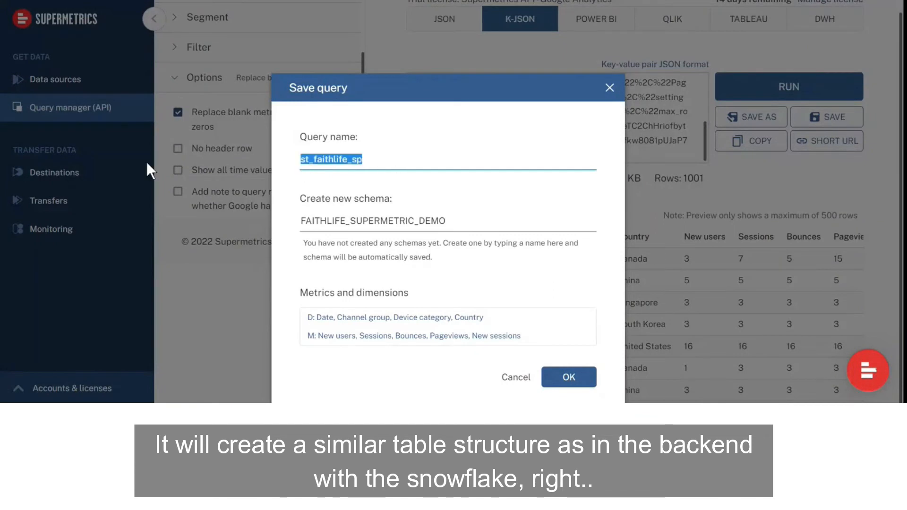
Save the query as st_faithlife_sp in the new schema FAITHLIFE_SUPERMETRIC_DEMO
{"action": "left_click", "coordinate": [369, 163]}
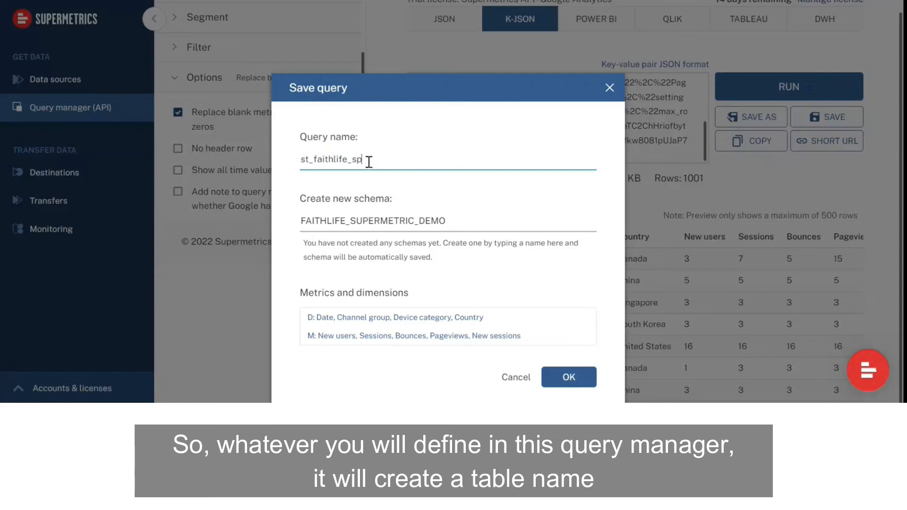
{"action": "left_click_drag", "start_coordinate": [369, 163], "coordinate": [285, 169]}
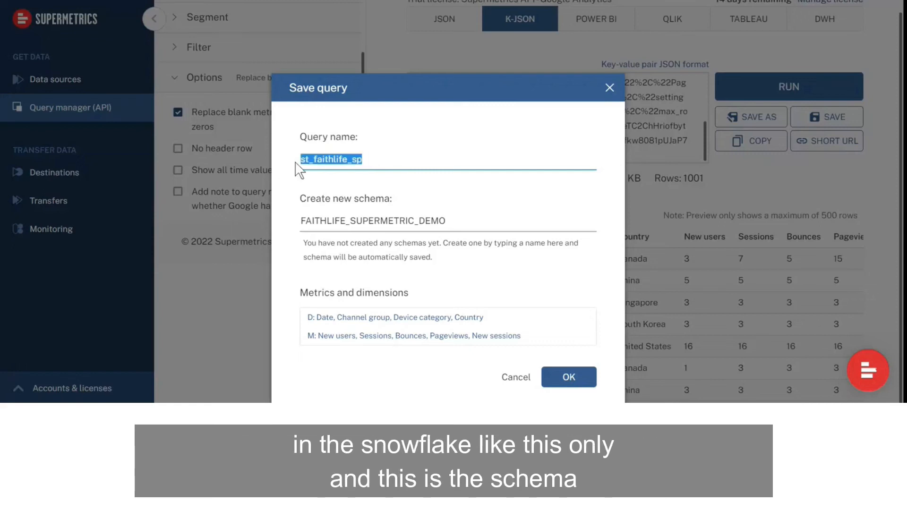
{"action": "left_click", "coordinate": [498, 220]}
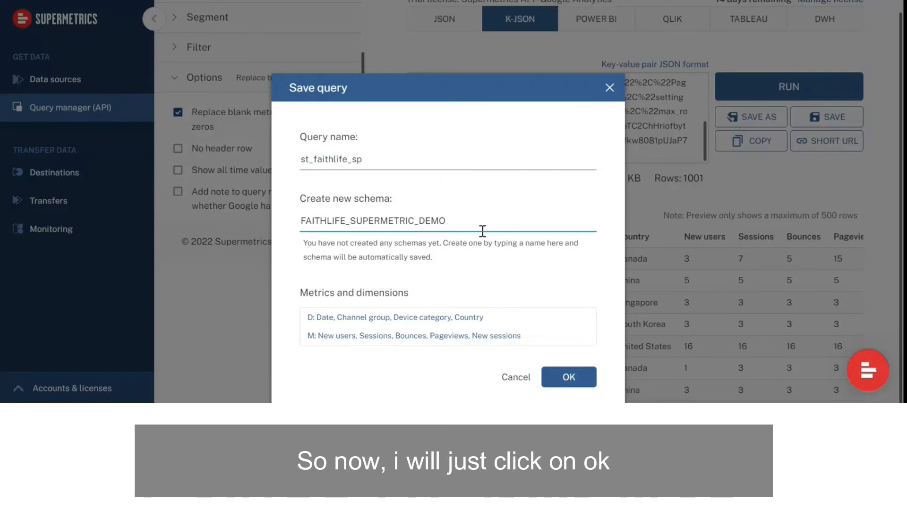
{"action": "left_click", "coordinate": [572, 376]}
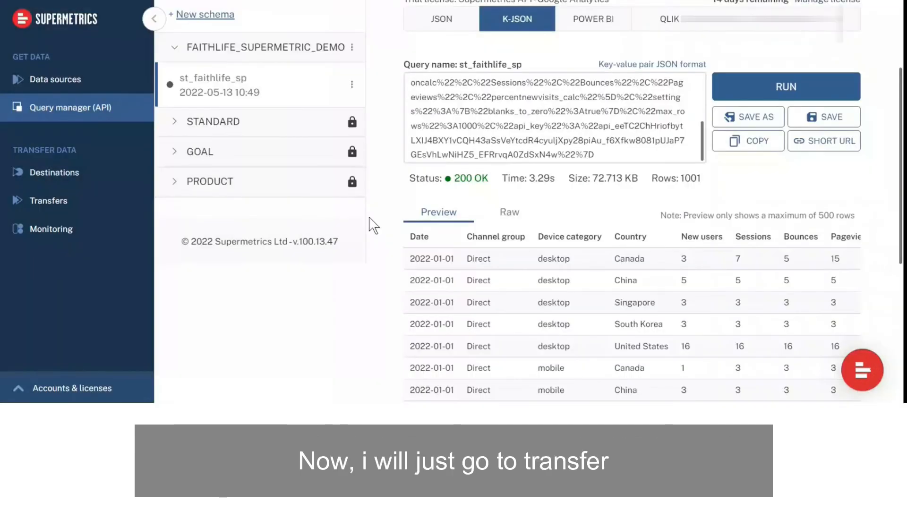
Create a new transfer with Google Analytics as its data source
{"action": "scroll", "coordinate": [373, 226], "scroll_direction": "up", "scroll_amount": 3}
{"action": "left_click", "coordinate": [42, 200]}
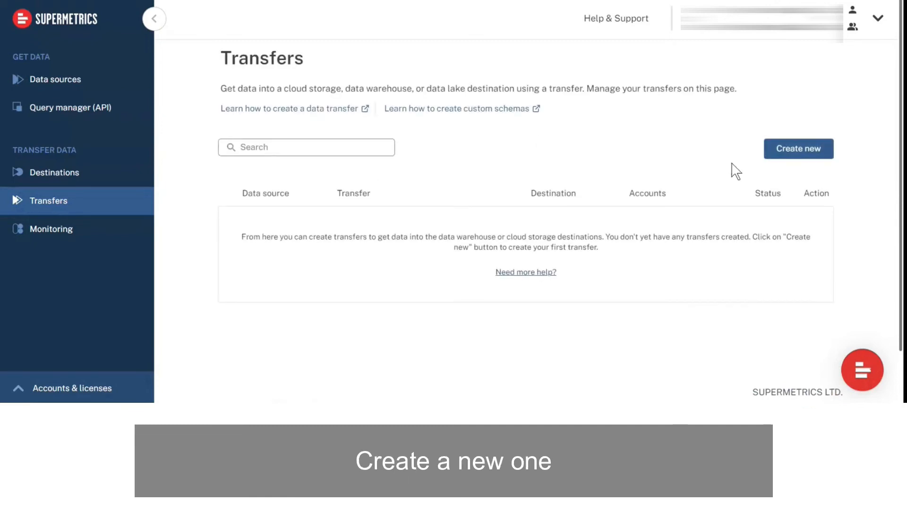
{"action": "left_click", "coordinate": [771, 150]}
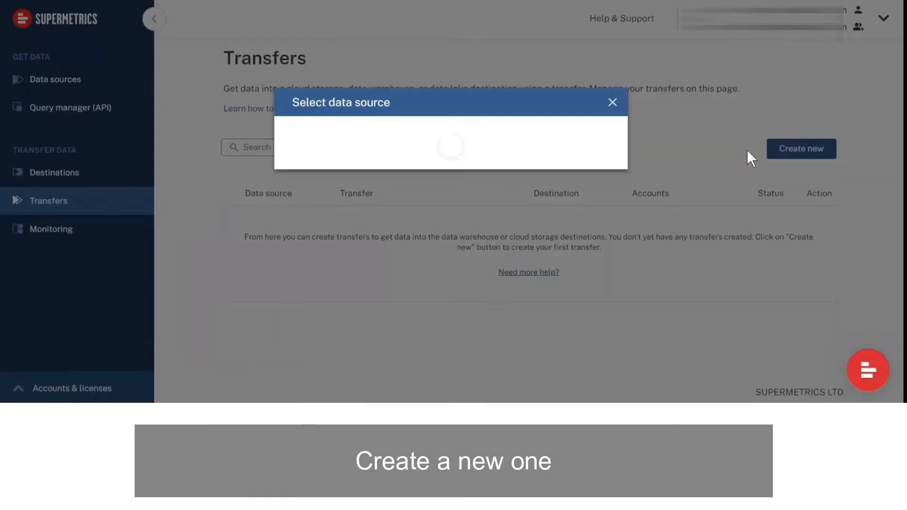
{"action": "left_click", "coordinate": [370, 148]}
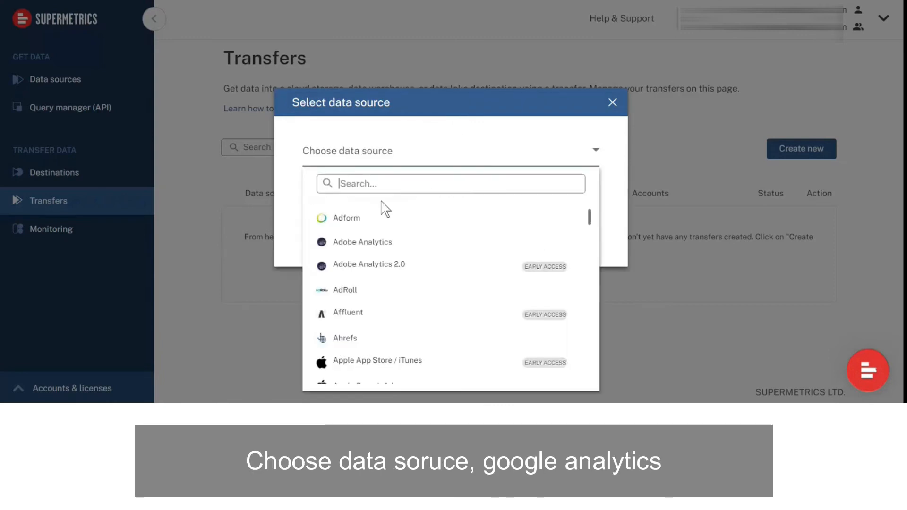
{"action": "type", "text": "GOOGLE"}
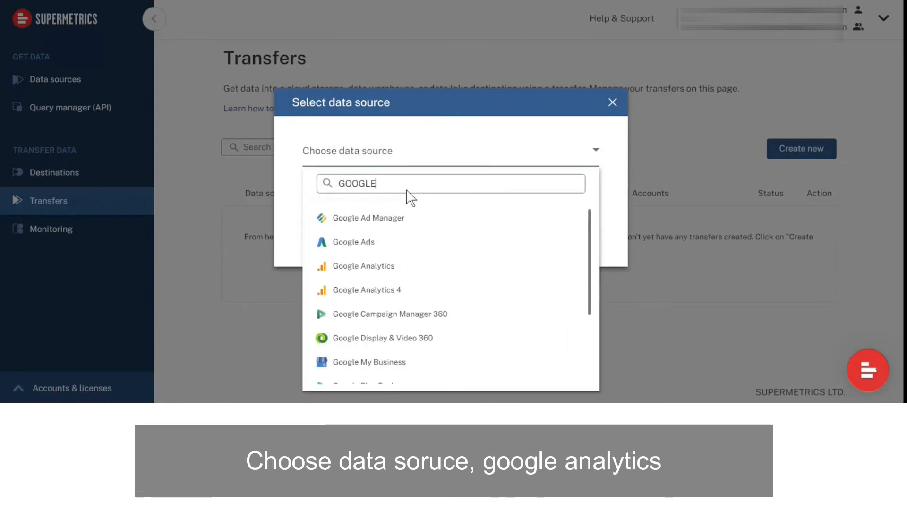
{"action": "left_click", "coordinate": [390, 266]}
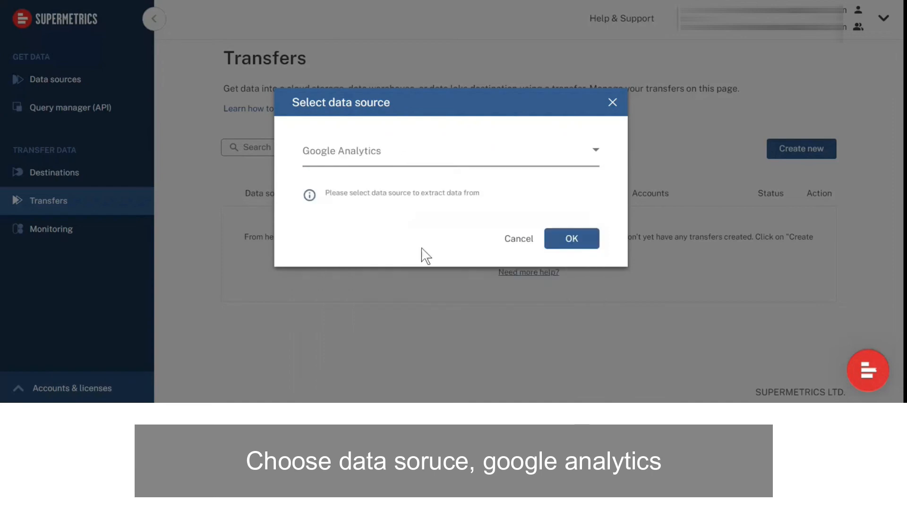
{"action": "left_click", "coordinate": [562, 248]}
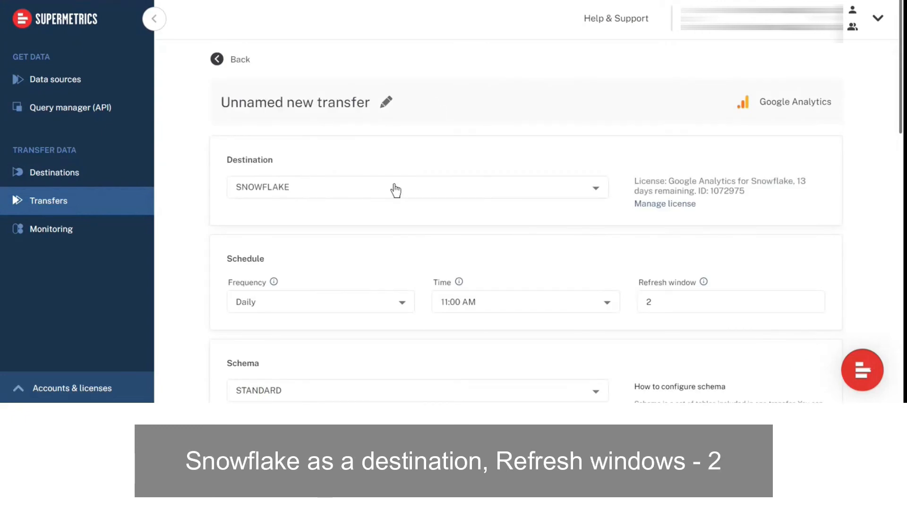
Review the new transfer's destination, schedule, available schemas and the tables included in the STANDARD schema
{"action": "scroll", "coordinate": [396, 190], "scroll_direction": "down", "scroll_amount": 2}
{"action": "double_click", "coordinate": [661, 232]}
{"action": "left_click", "coordinate": [527, 276]}
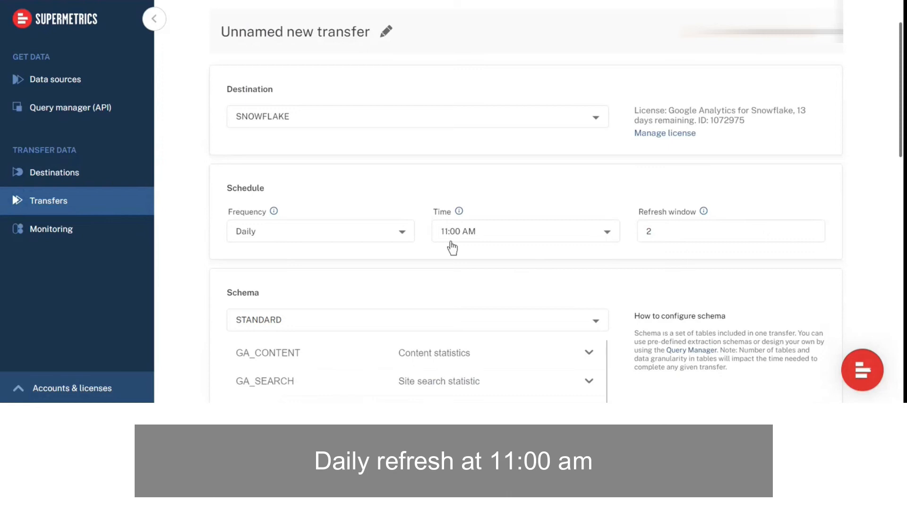
{"action": "scroll", "coordinate": [452, 247], "scroll_direction": "down", "scroll_amount": 3}
{"action": "left_click", "coordinate": [392, 189]}
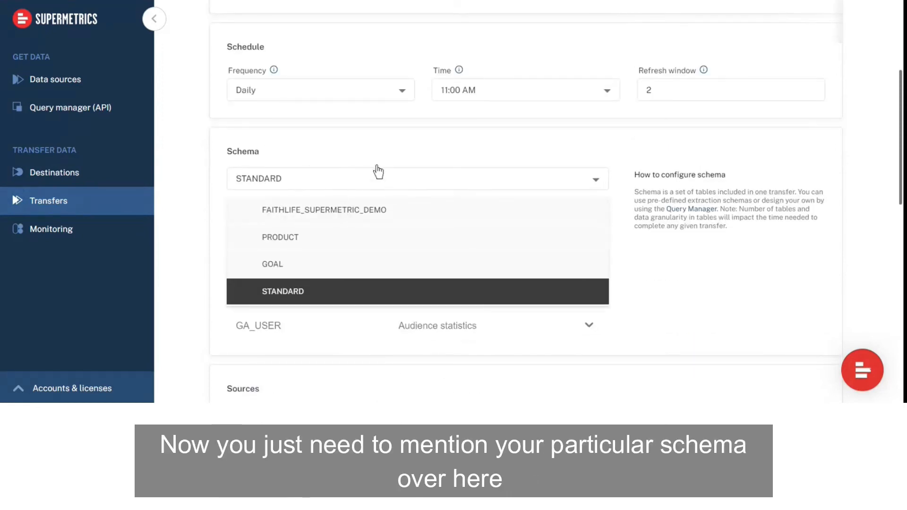
{"action": "left_click", "coordinate": [208, 184]}
{"action": "scroll", "coordinate": [537, 274], "scroll_direction": "down", "scroll_amount": 3}
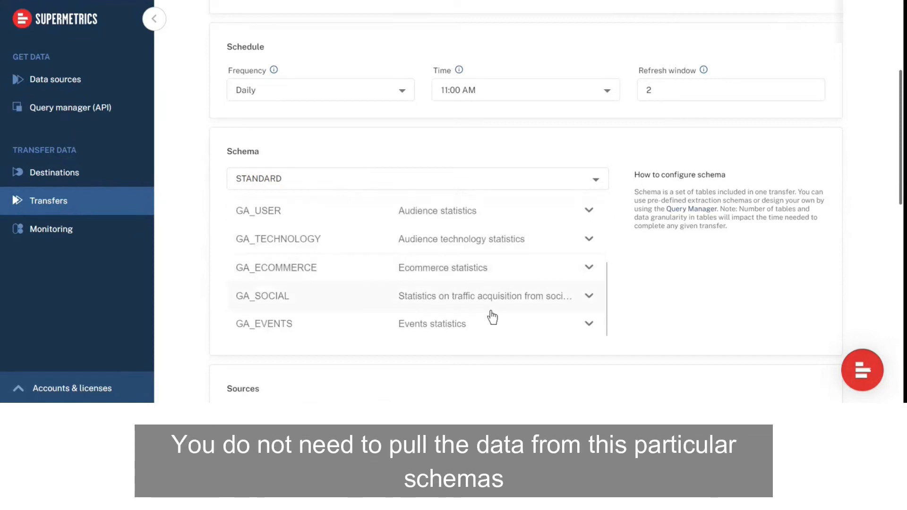
{"action": "scroll", "coordinate": [515, 280], "scroll_direction": "up", "scroll_amount": 3}
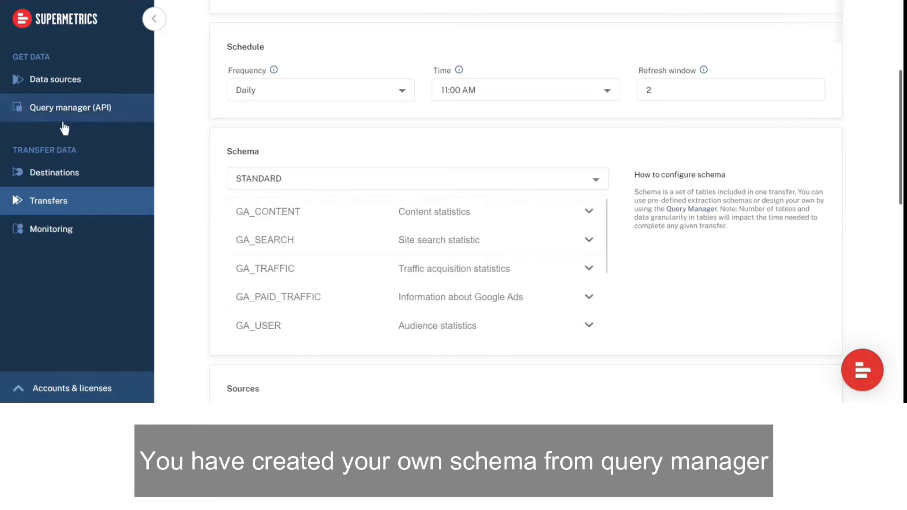
Set the transfer's schema to FAITHLIFE_SUPERMETRIC_DEMO and expand its GA_ST_FAITHLIFE_SP table to review the fields
{"action": "left_click", "coordinate": [400, 186]}
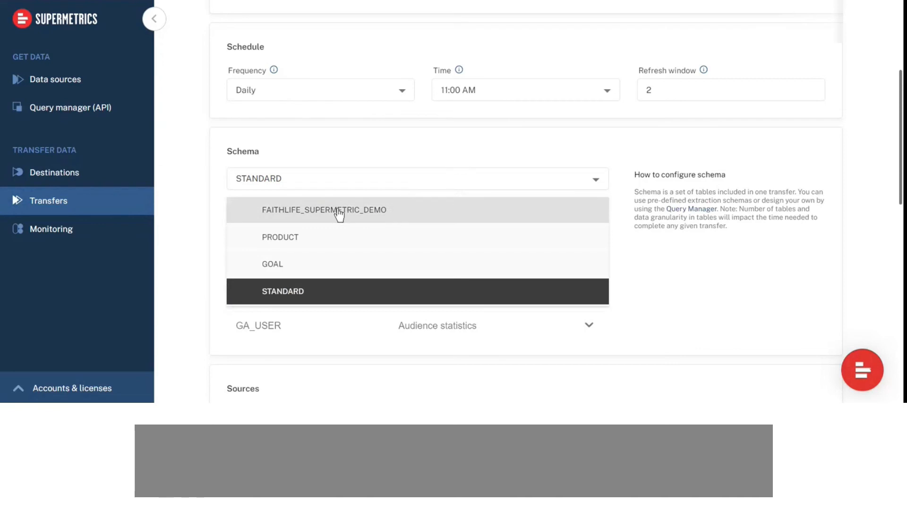
{"action": "left_click", "coordinate": [256, 217]}
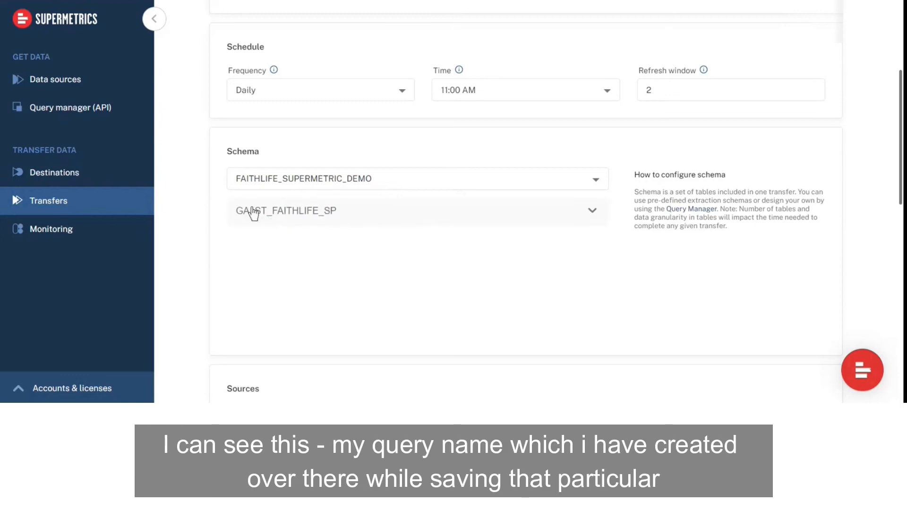
{"action": "left_click", "coordinate": [592, 218]}
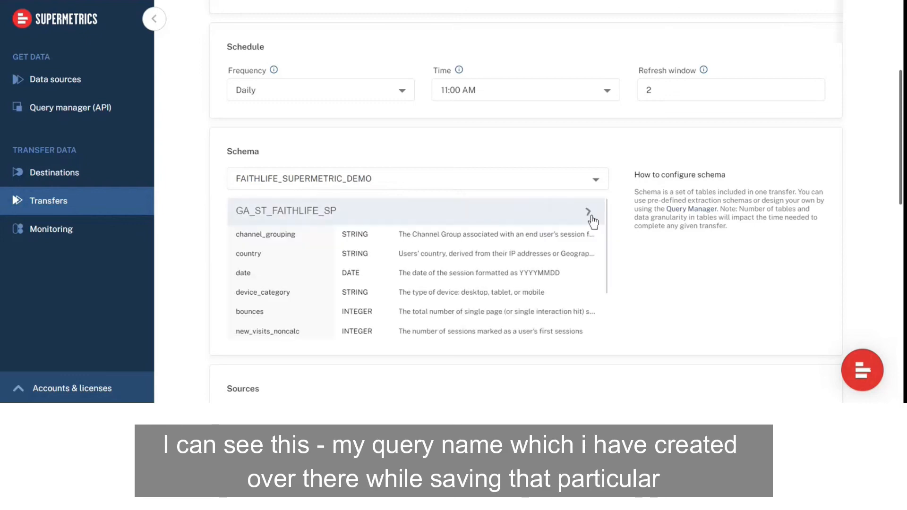
{"action": "scroll", "coordinate": [437, 289], "scroll_direction": "down", "scroll_amount": 1}
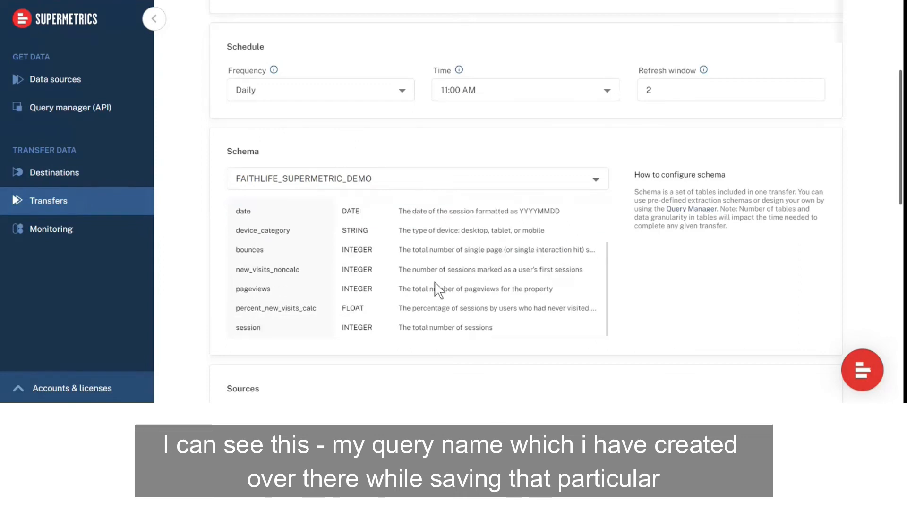
{"action": "scroll", "coordinate": [437, 288], "scroll_direction": "up", "scroll_amount": 1}
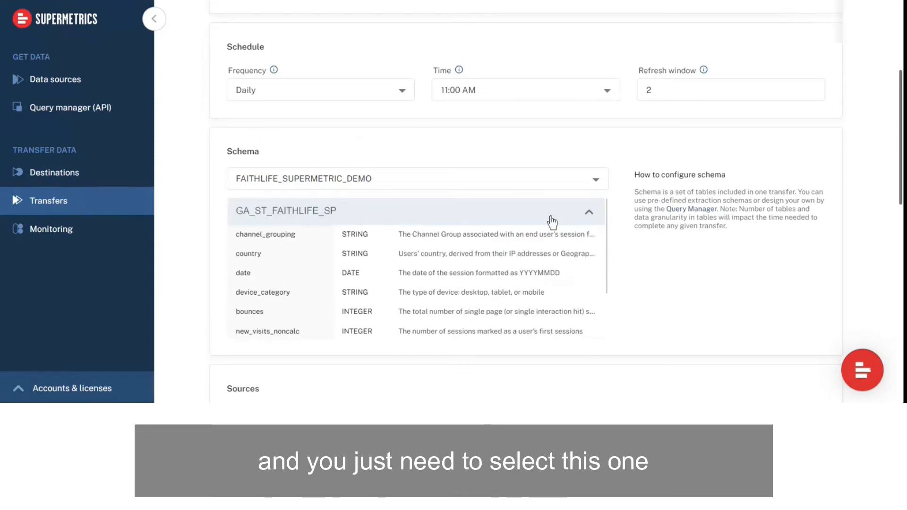
Find the Faithlife Financial: Faithlife Financial account by searching for FAIT and select it for the transfer
{"action": "scroll", "coordinate": [692, 295], "scroll_direction": "down", "scroll_amount": 3}
{"action": "scroll", "coordinate": [614, 283], "scroll_direction": "down", "scroll_amount": 2}
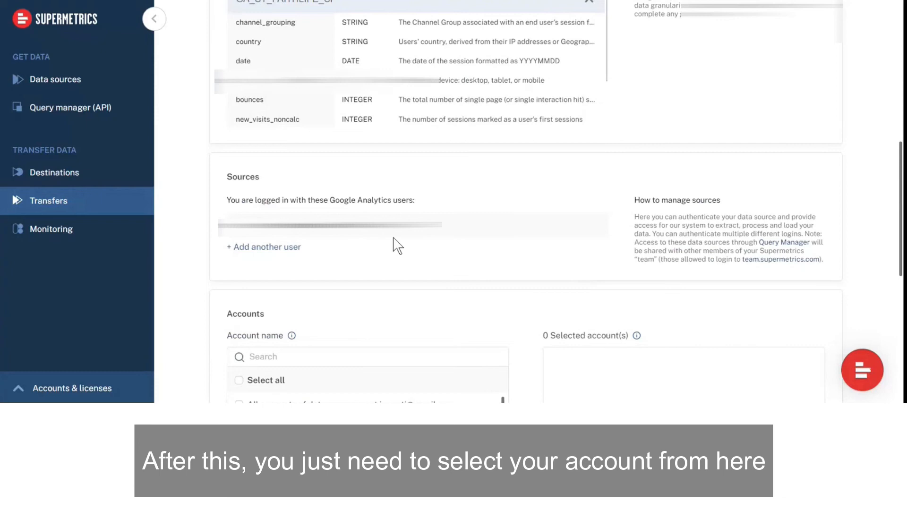
{"action": "scroll", "coordinate": [377, 231], "scroll_direction": "down", "scroll_amount": 3}
{"action": "left_click", "coordinate": [349, 213]}
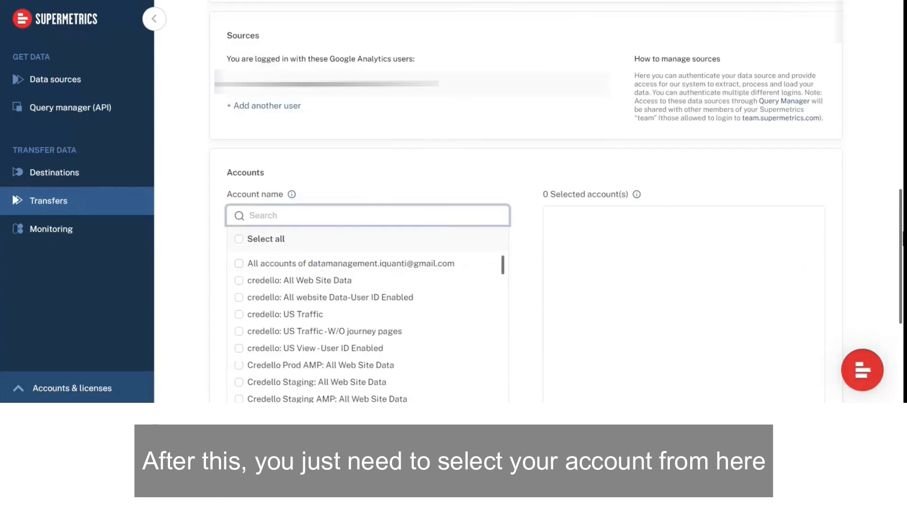
{"action": "type", "text": "FAIT"}
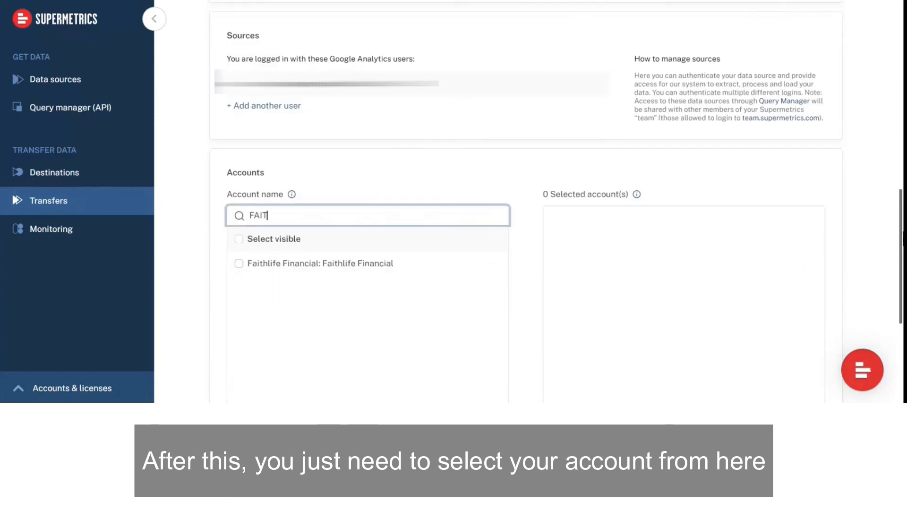
{"action": "left_click", "coordinate": [240, 263]}
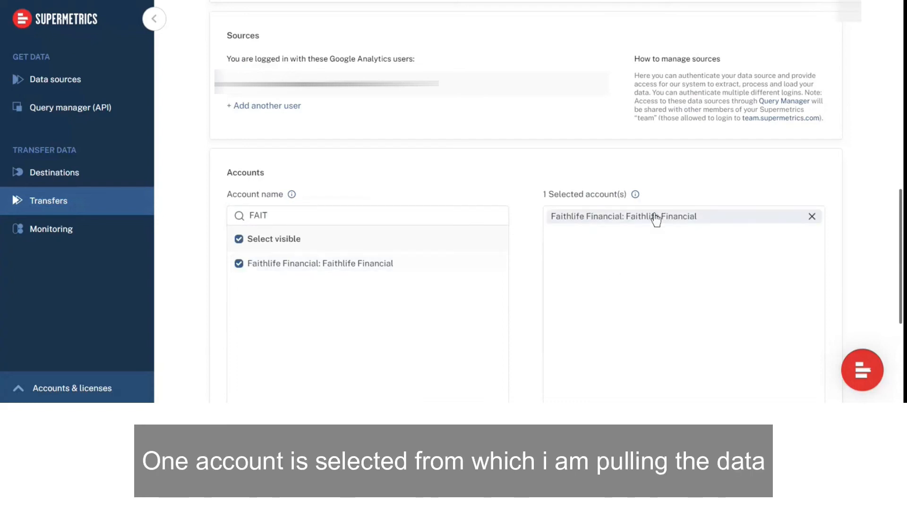
Check the Google Analytics login used under Sources and try to save the transfer
{"action": "scroll", "coordinate": [466, 169], "scroll_direction": "up", "scroll_amount": 3}
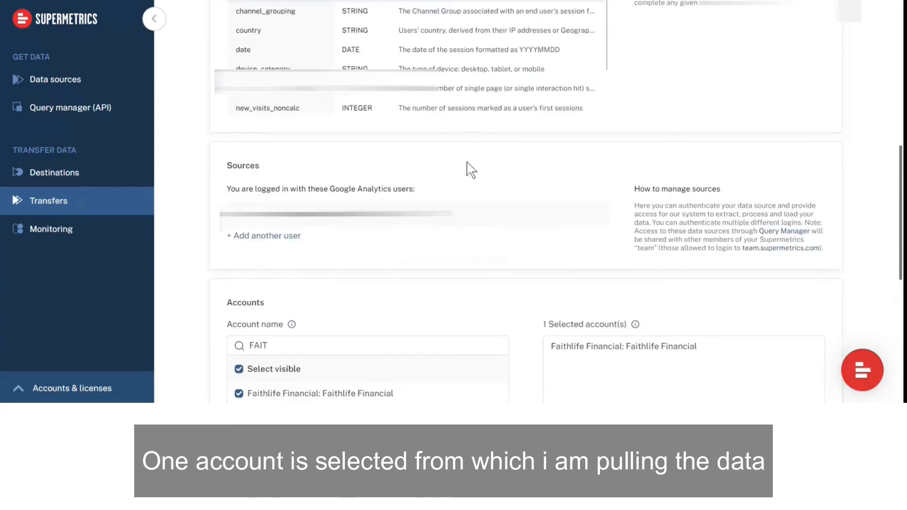
{"action": "scroll", "coordinate": [468, 169], "scroll_direction": "up", "scroll_amount": 1}
{"action": "left_click_drag", "start_coordinate": [222, 177], "coordinate": [400, 178]}
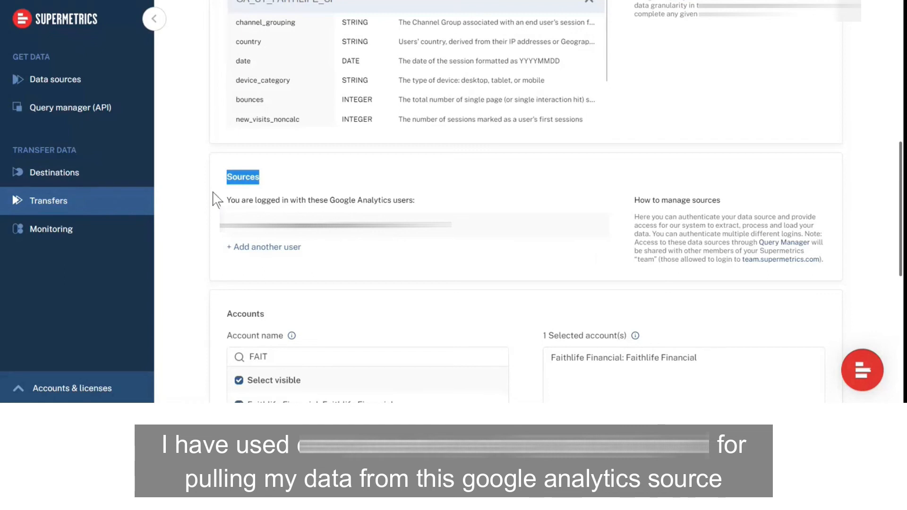
{"action": "scroll", "coordinate": [715, 235], "scroll_direction": "down", "scroll_amount": 8}
{"action": "left_click", "coordinate": [822, 306]}
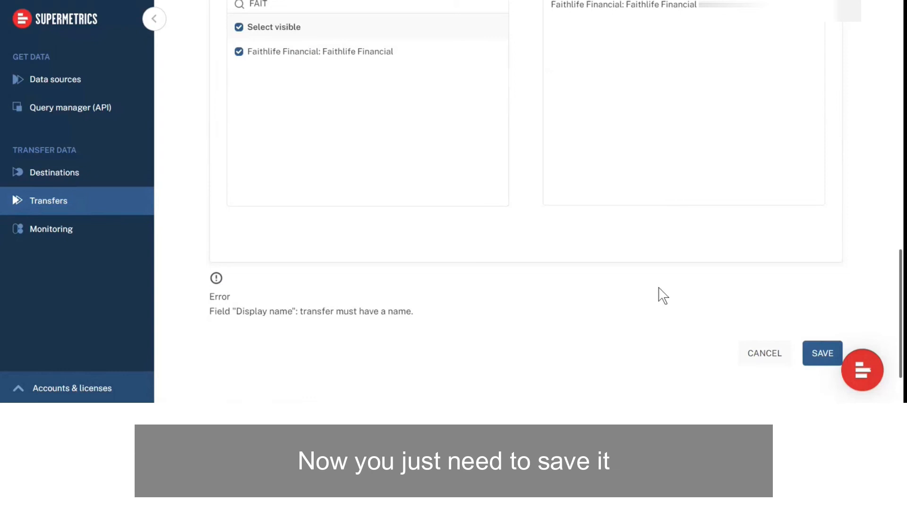
Name the transfer FAITHLIFE_SUPERMETRIC_DEMO and save it
{"action": "scroll", "coordinate": [512, 300], "scroll_direction": "up", "scroll_amount": 10}
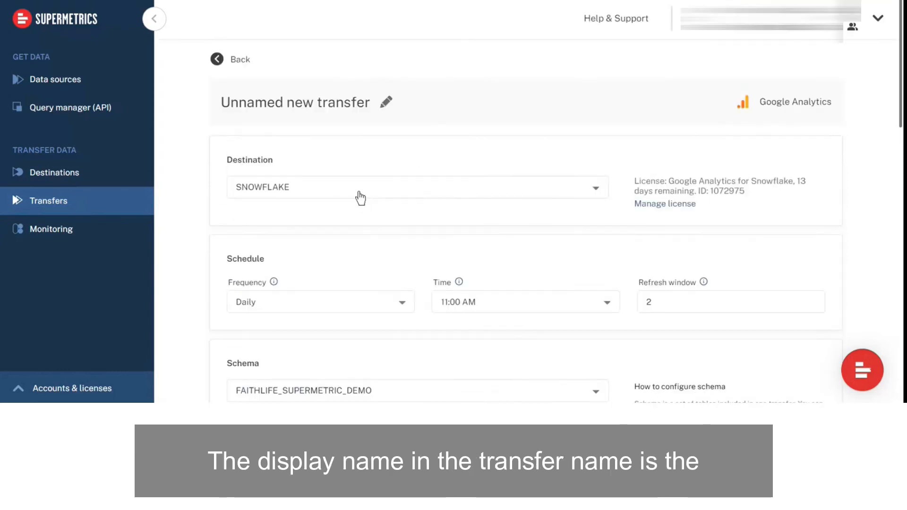
{"action": "left_click", "coordinate": [360, 198]}
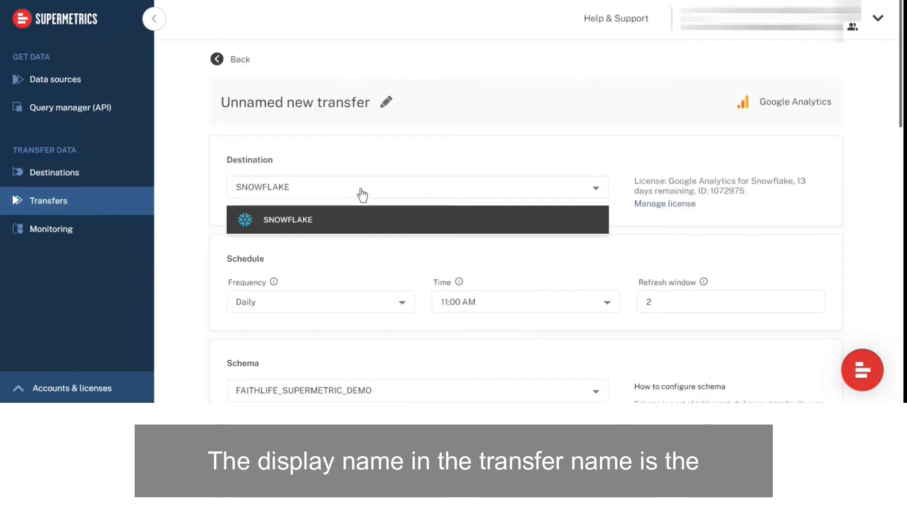
{"action": "left_click", "coordinate": [356, 152]}
{"action": "left_click", "coordinate": [385, 102]}
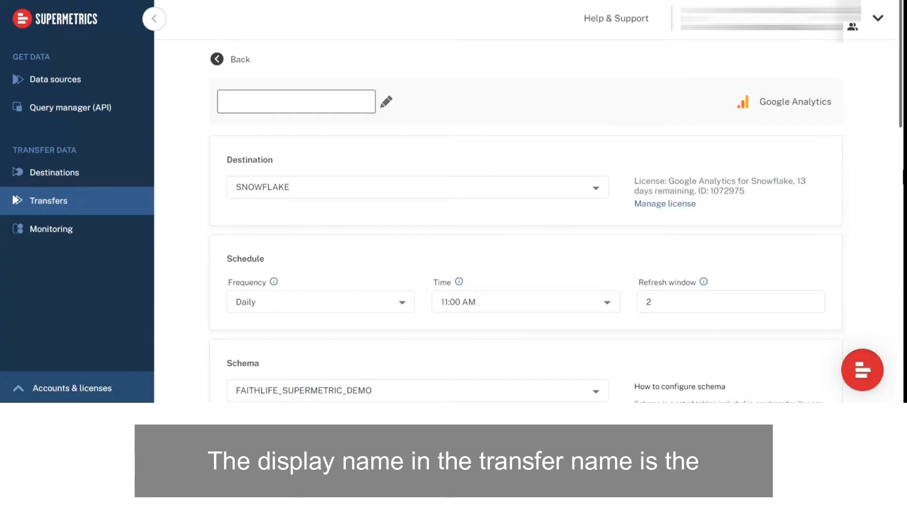
{"action": "type", "text": "FAITHLIFE_SUPERMEM"}
{"action": "key", "text": "BackSpace"}
{"action": "type", "text": "TRIC_DEMP"}
{"action": "key", "text": "BackSpace"}
{"action": "type", "text": "O"}
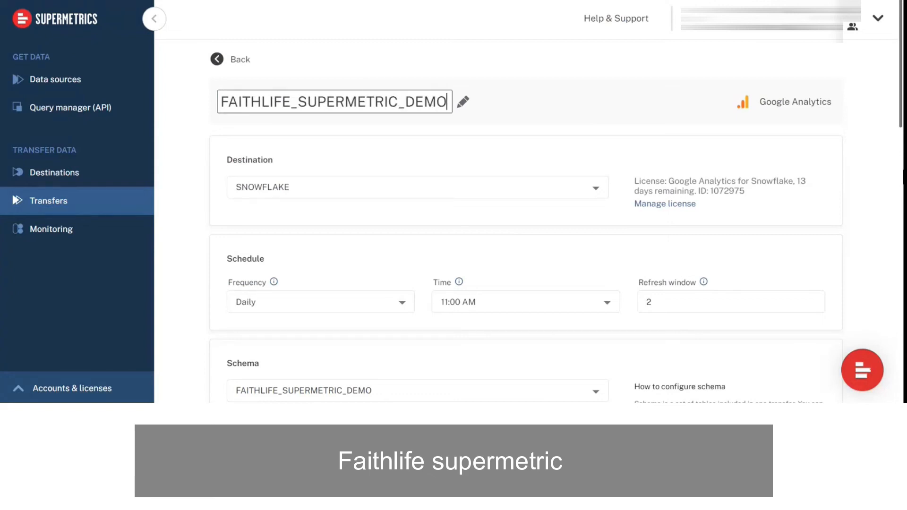
{"action": "scroll", "coordinate": [803, 213], "scroll_direction": "down", "scroll_amount": 15}
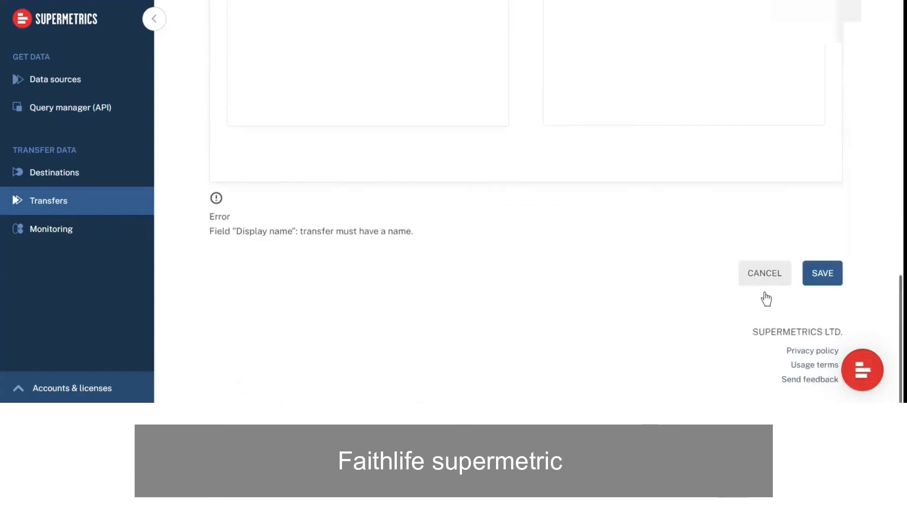
{"action": "left_click", "coordinate": [820, 278]}
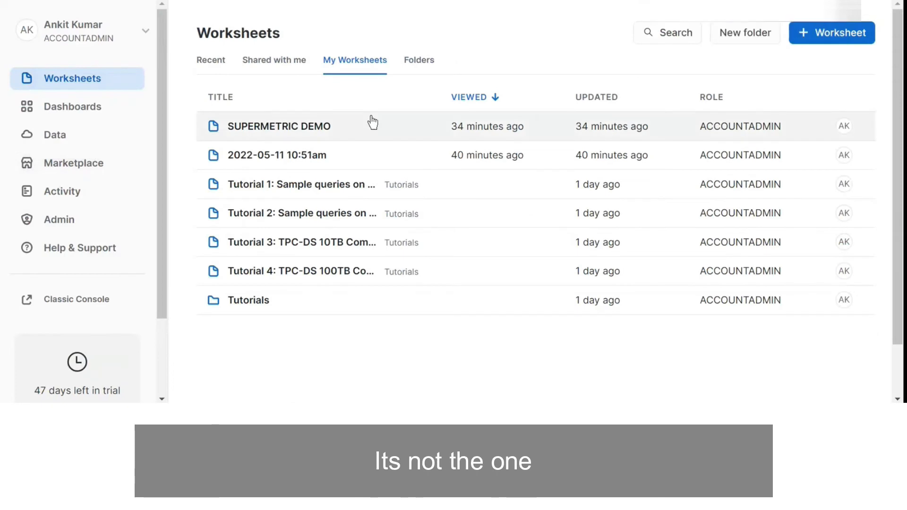
Switch to Supermetrics and backfill the FAITHLIFE_SUPERMETRIC_DEMO transfer from 2022-05-12 to 2022-05-13
{"action": "left_click", "coordinate": [395, 135]}
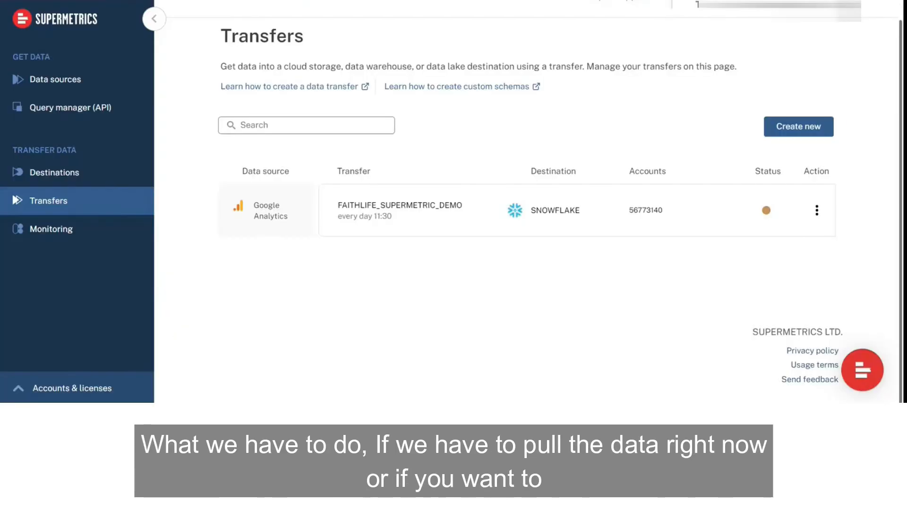
{"action": "left_click", "coordinate": [817, 211]}
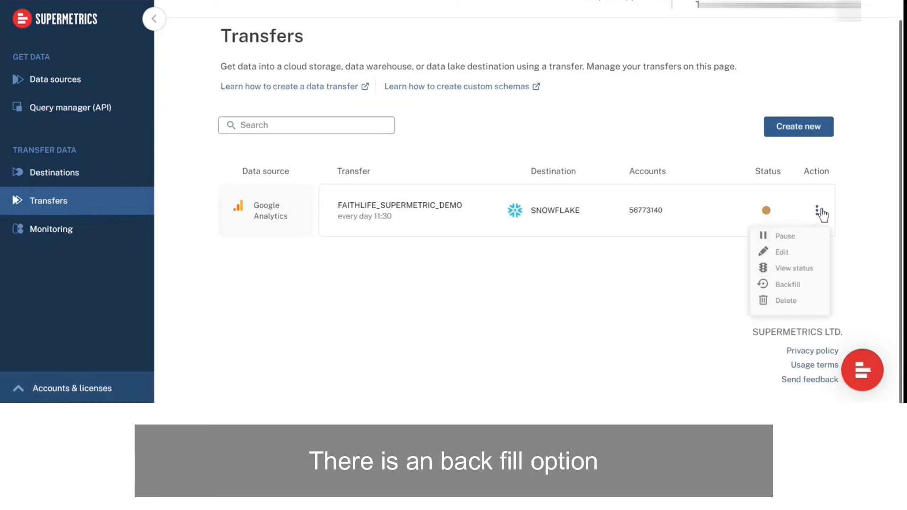
{"action": "left_click", "coordinate": [792, 287]}
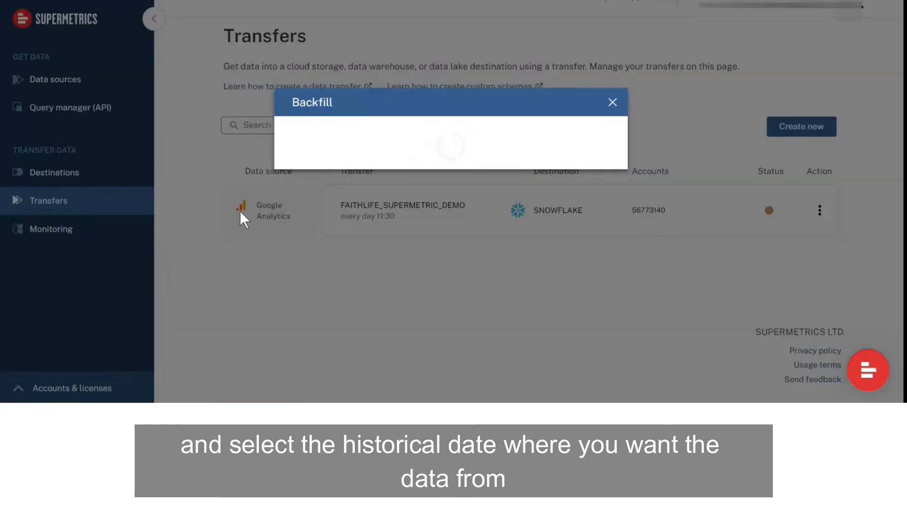
{"action": "left_click", "coordinate": [431, 149]}
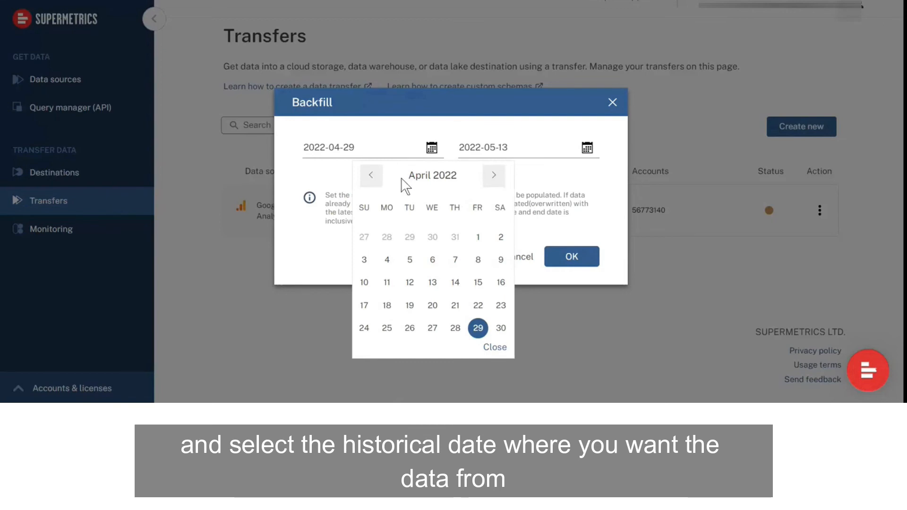
{"action": "left_click", "coordinate": [552, 228]}
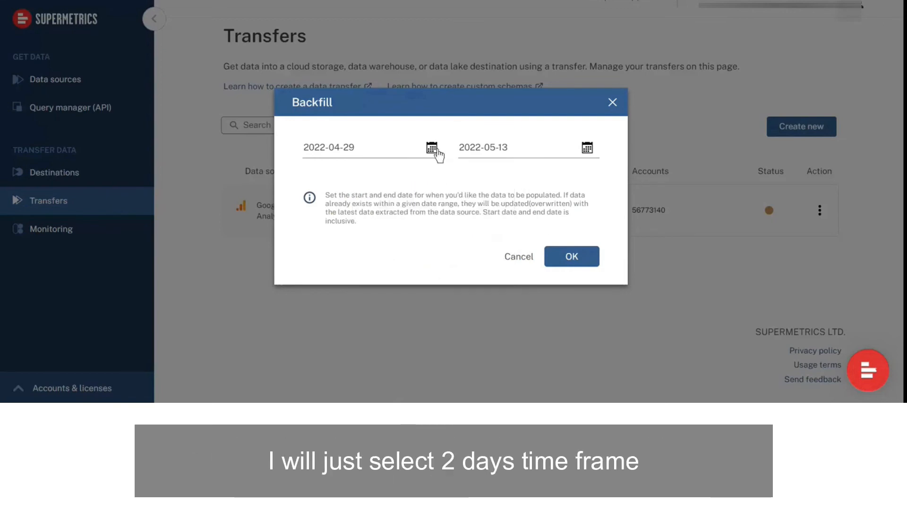
{"action": "left_click", "coordinate": [436, 150]}
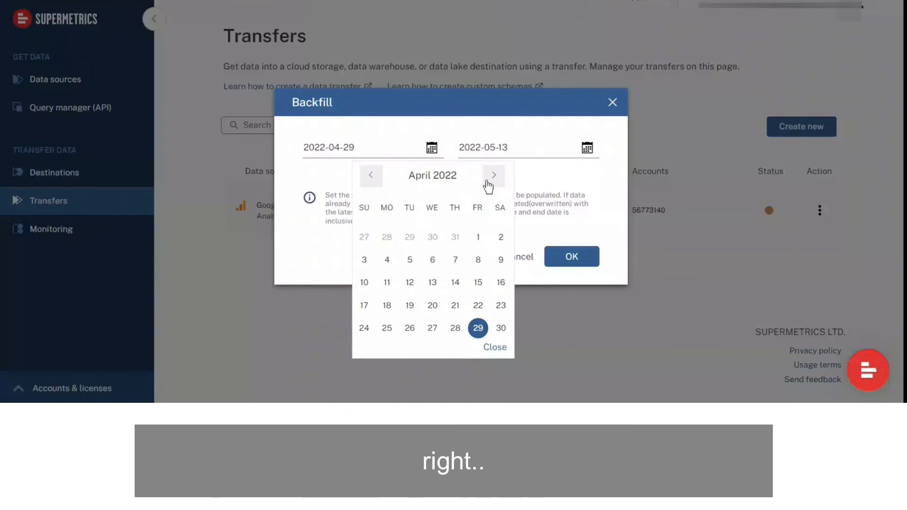
{"action": "left_click", "coordinate": [487, 182]}
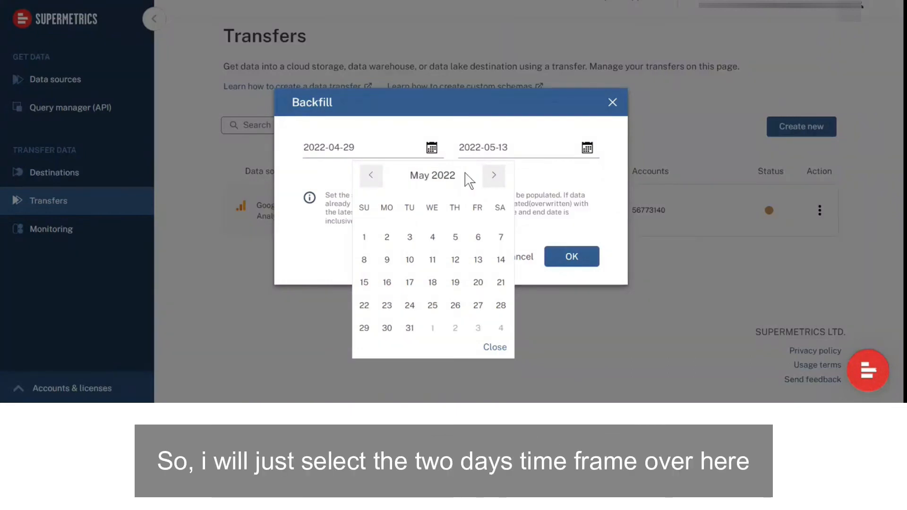
{"action": "left_click", "coordinate": [453, 261]}
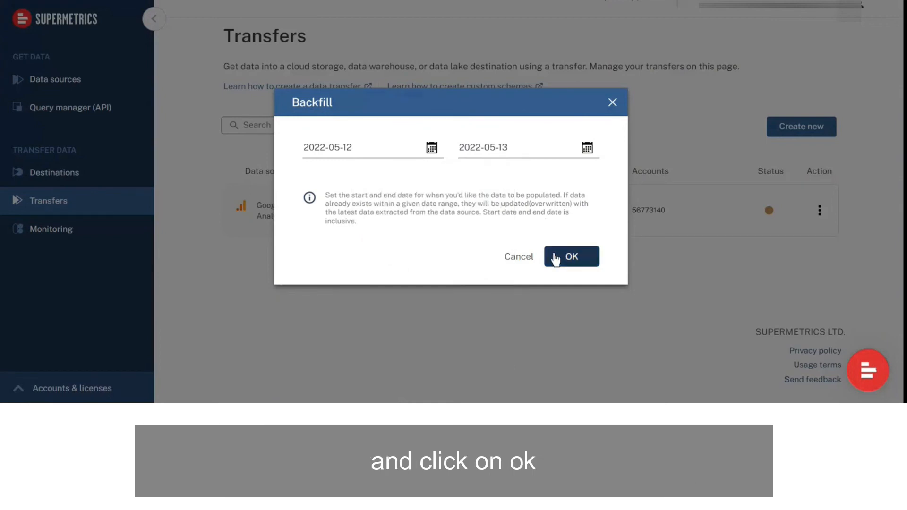
{"action": "left_click", "coordinate": [555, 259]}
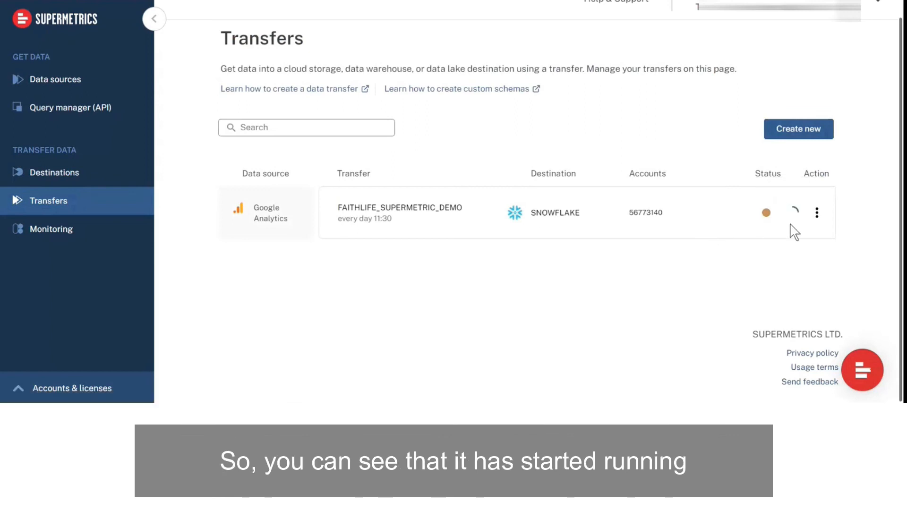
{"action": "mouse_move", "coordinate": [798, 212]}
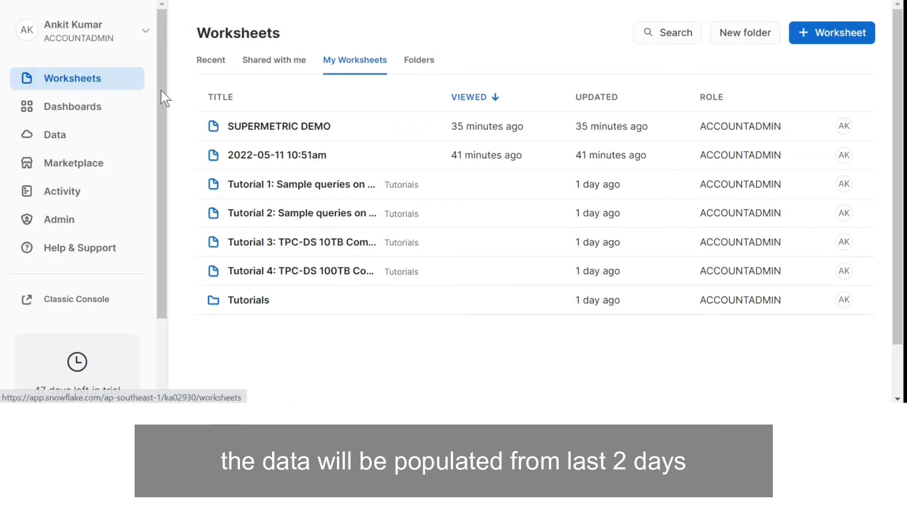
Open the SUPERMETRIC DEMO worksheet in Snowflake and examine the tables in the PRACTICE database's PUBLIC schema
{"action": "left_click", "coordinate": [340, 126]}
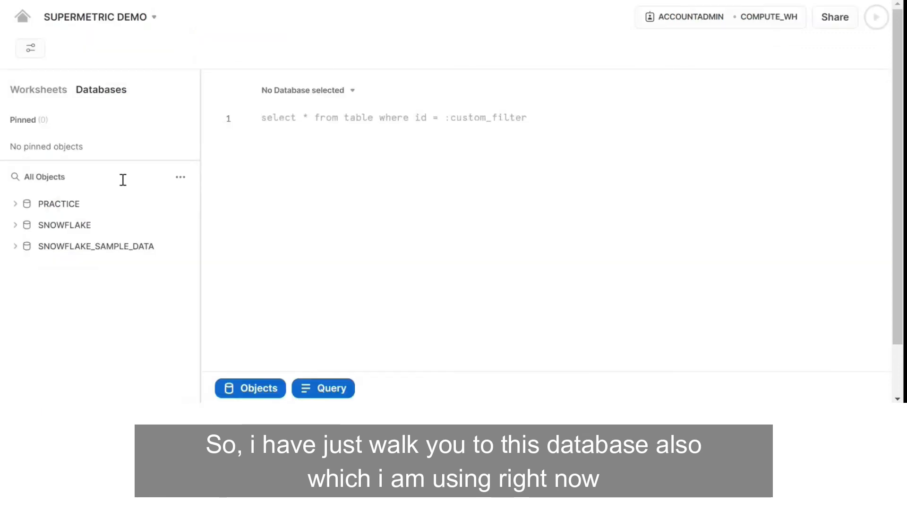
{"action": "left_click", "coordinate": [39, 215]}
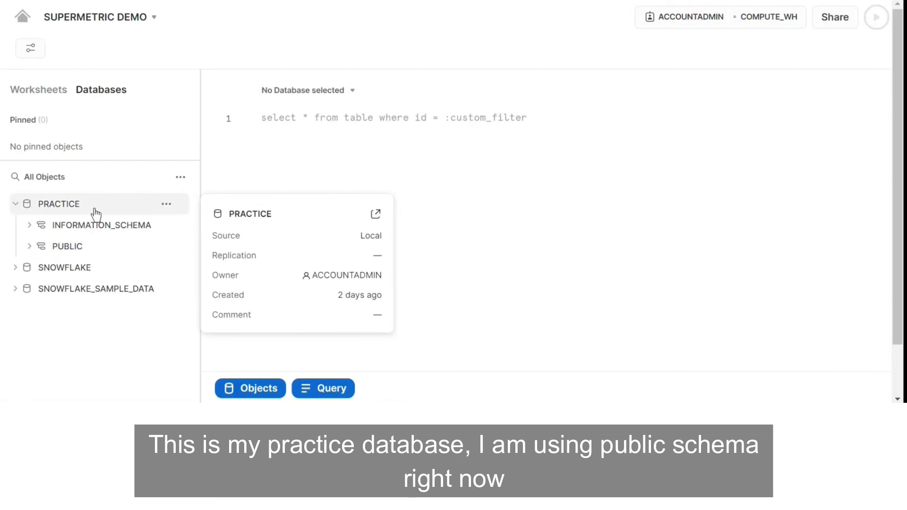
{"action": "left_click", "coordinate": [67, 250]}
{"action": "left_click", "coordinate": [84, 269]}
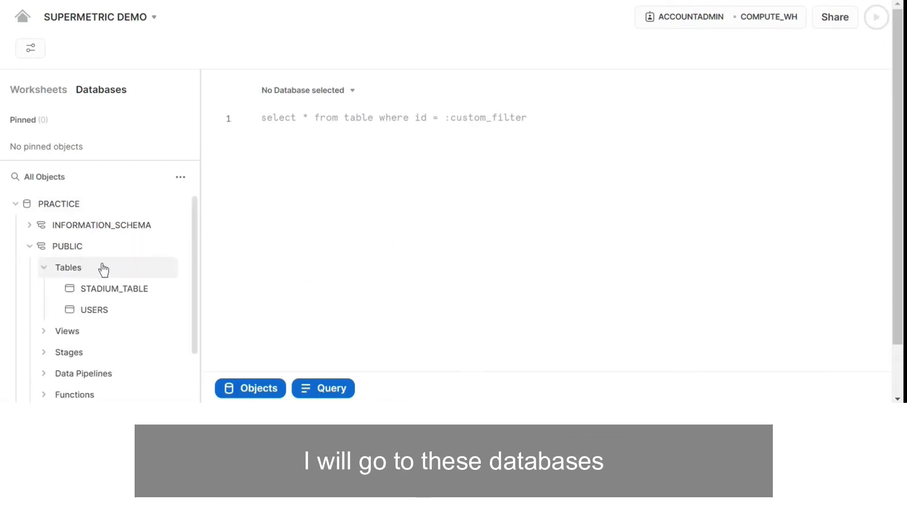
{"action": "scroll", "coordinate": [109, 268], "scroll_direction": "down", "scroll_amount": 2}
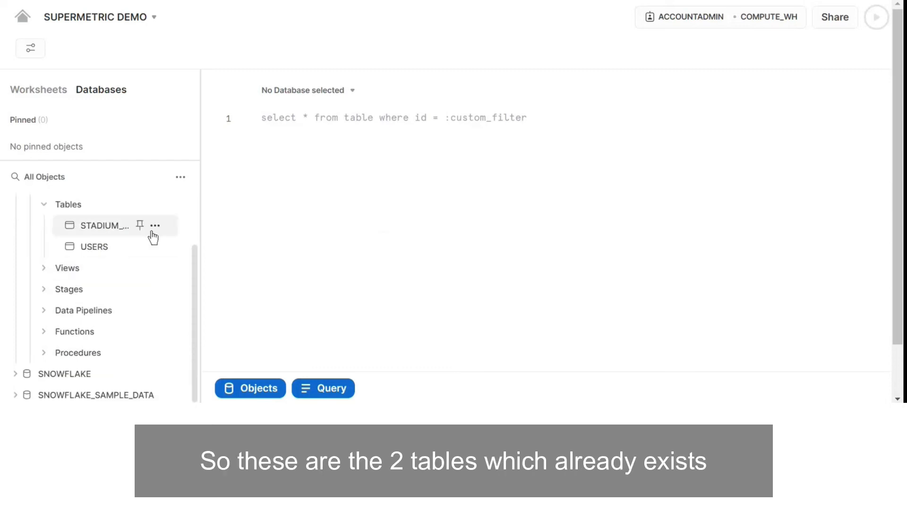
{"action": "mouse_move", "coordinate": [107, 226]}
{"action": "mouse_move", "coordinate": [59, 257]}
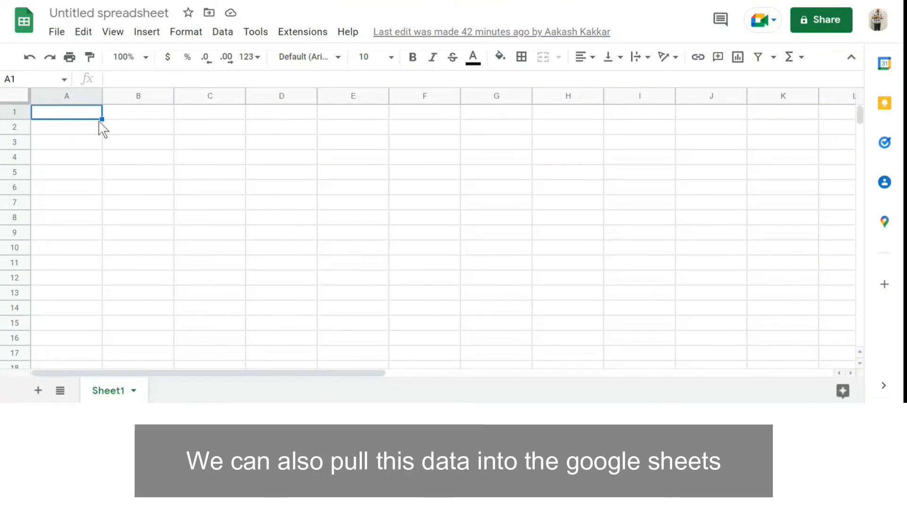
In Google Sheets, search the add-on marketplace for SUPER, view the Supermetrics listing and close the marketplace
{"action": "left_click", "coordinate": [297, 34]}
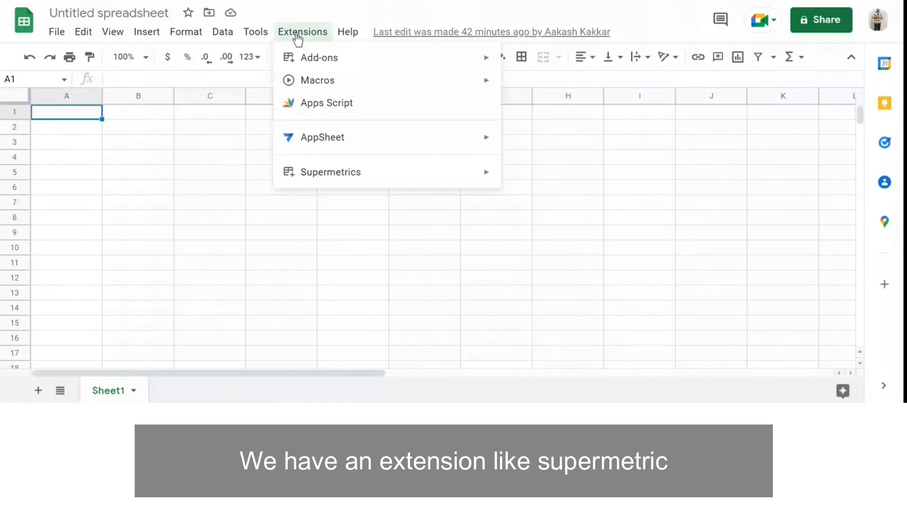
{"action": "mouse_move", "coordinate": [298, 173]}
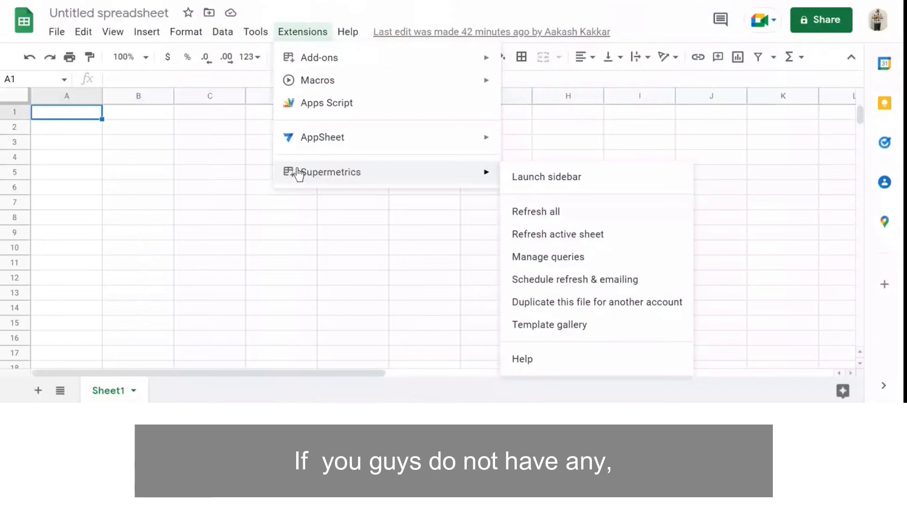
{"action": "mouse_move", "coordinate": [365, 53]}
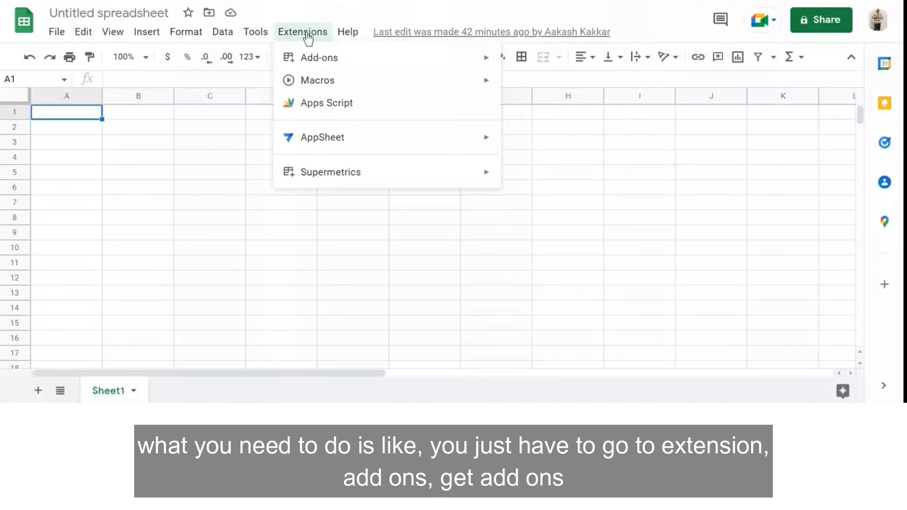
{"action": "mouse_move", "coordinate": [300, 60]}
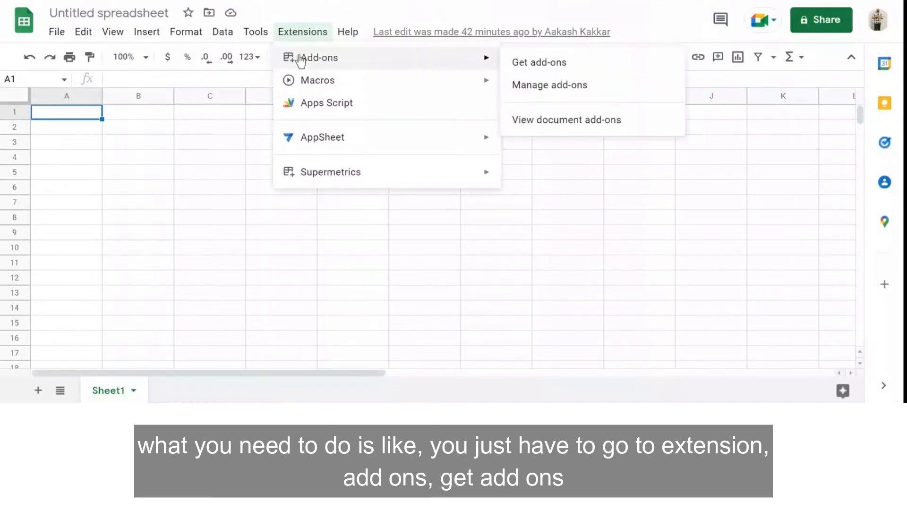
{"action": "left_click", "coordinate": [593, 66]}
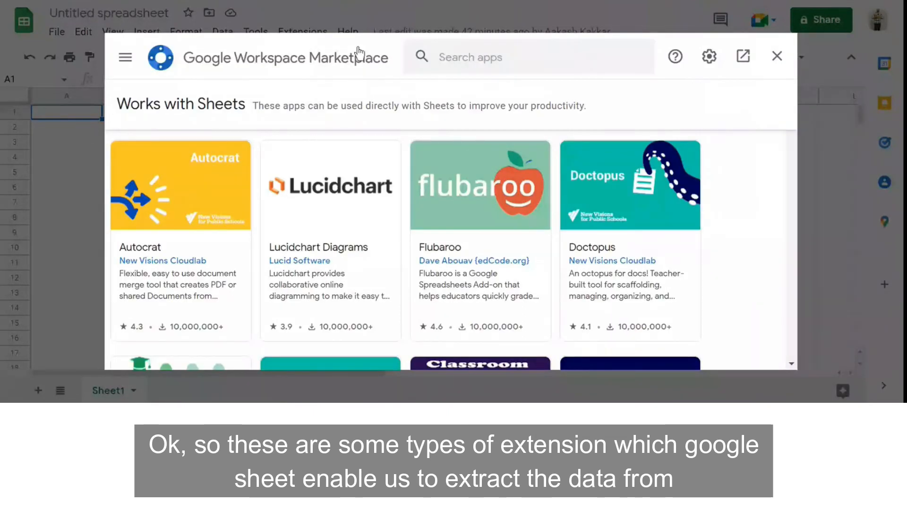
{"action": "left_click", "coordinate": [486, 62]}
{"action": "type", "text": "s"}
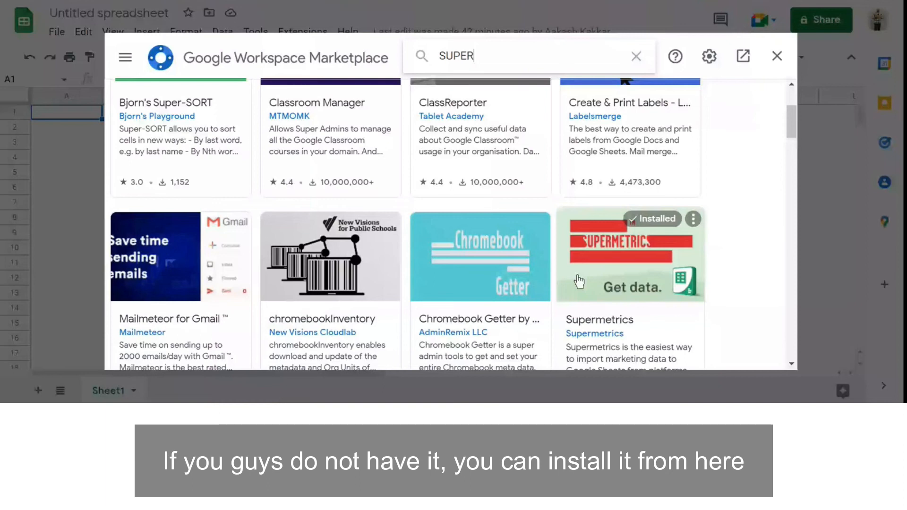
{"action": "left_click", "coordinate": [579, 282]}
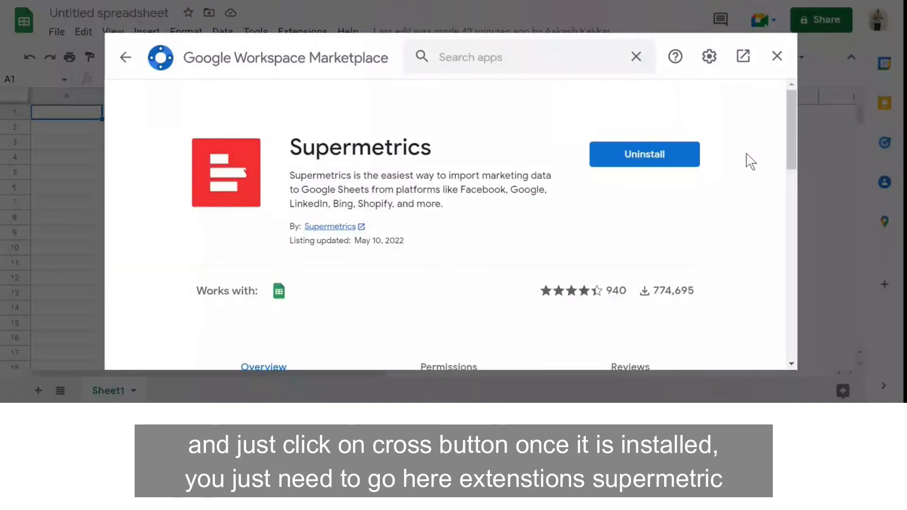
{"action": "left_click", "coordinate": [774, 69]}
Launch the Supermetrics sidebar and start a new query with Google Analytics as the data source
{"action": "left_click", "coordinate": [302, 32]}
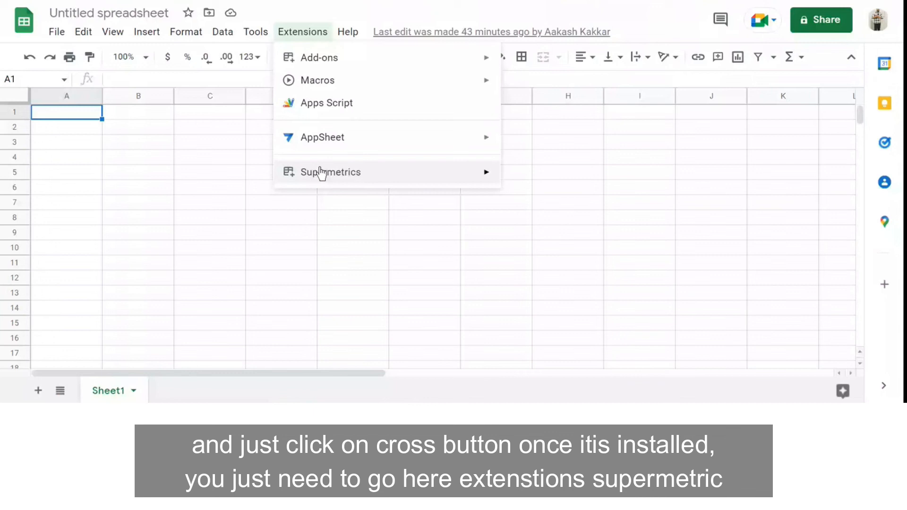
{"action": "left_click", "coordinate": [320, 173]}
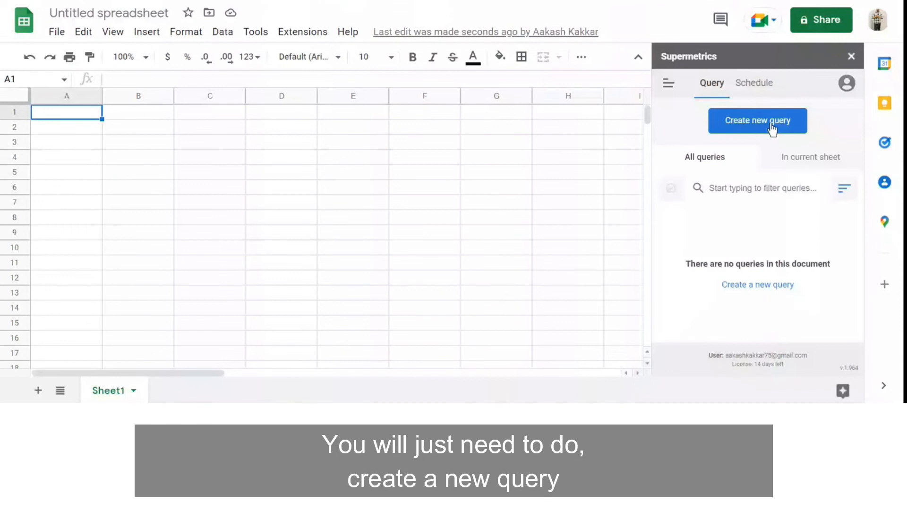
{"action": "left_click", "coordinate": [747, 123]}
{"action": "type", "text": "google"}
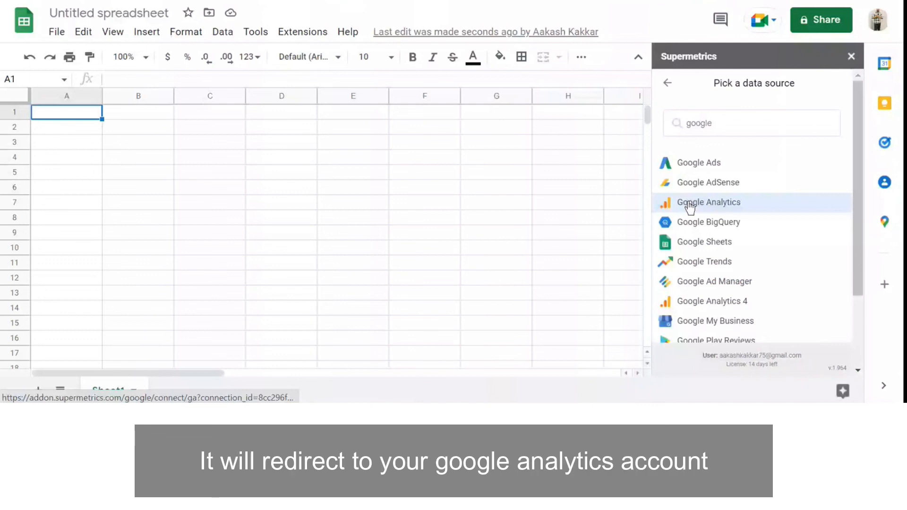
{"action": "left_click", "coordinate": [690, 207]}
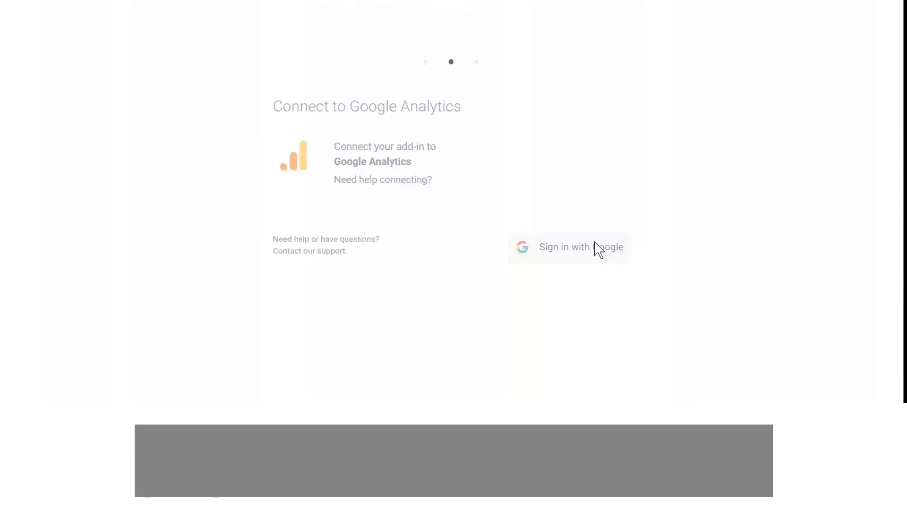
Sign in with the data management Google account and allow Supermetrics to access its Google Analytics data
{"action": "left_click", "coordinate": [595, 249]}
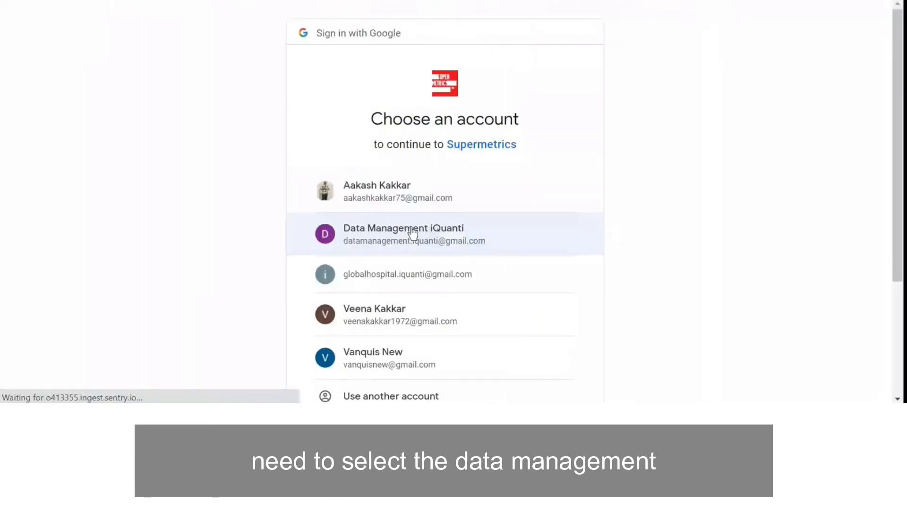
{"action": "left_click", "coordinate": [412, 233]}
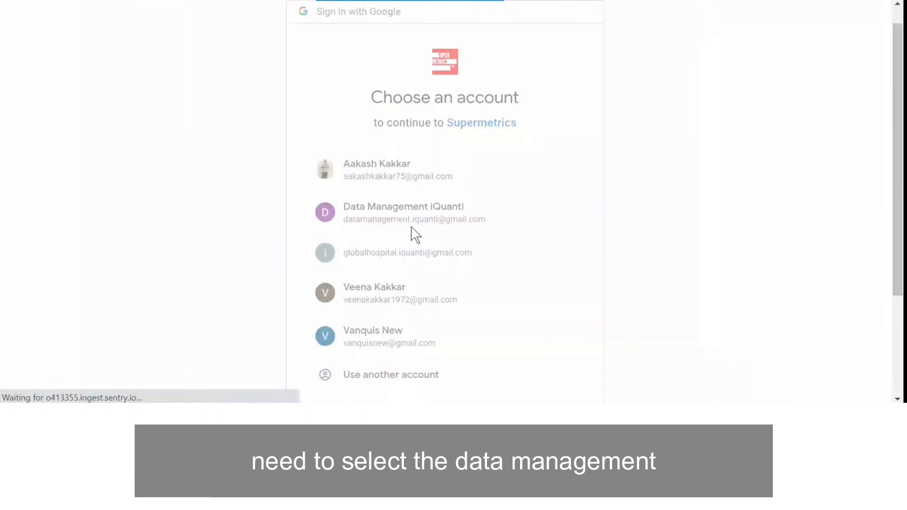
{"action": "scroll", "coordinate": [540, 289], "scroll_direction": "down", "scroll_amount": 3}
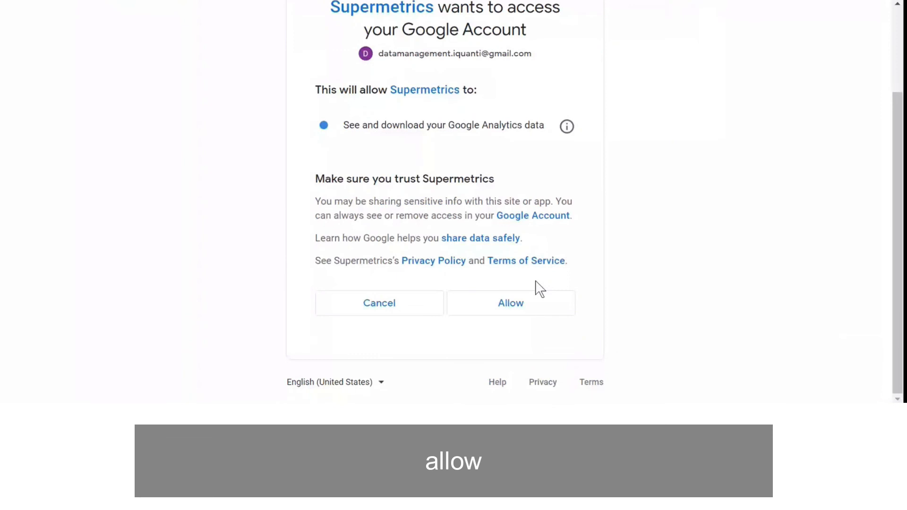
{"action": "left_click", "coordinate": [538, 298]}
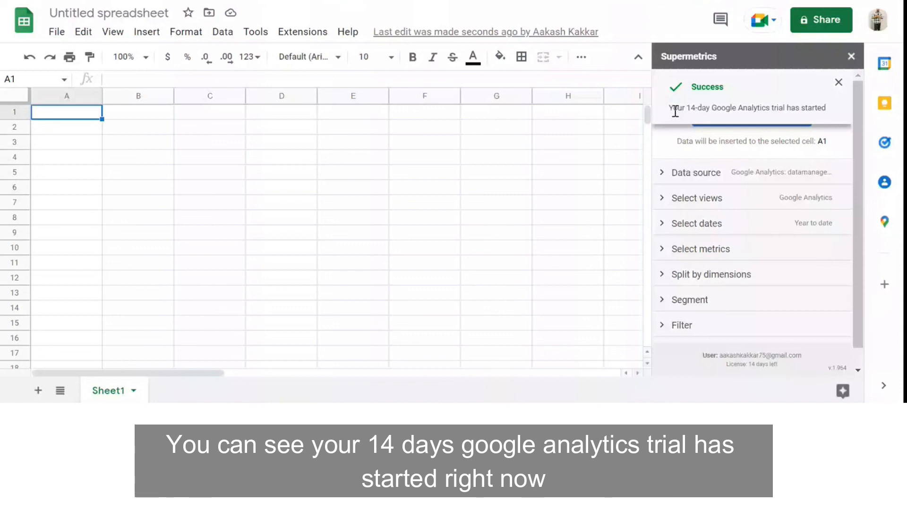
Select the Faithlife Financial view and the metrics Users, Sessions, New users, Bounces, Pageviews and Bounce rate for the query
{"action": "left_click", "coordinate": [683, 173]}
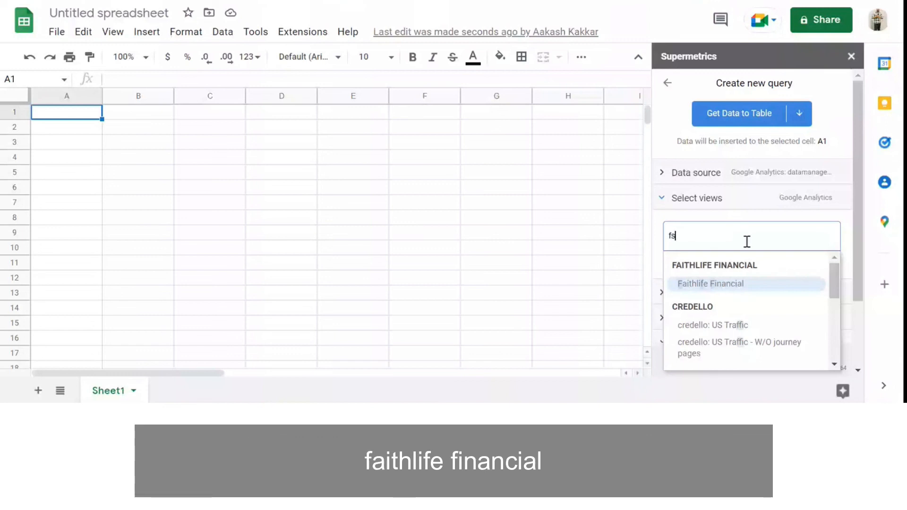
{"action": "left_click", "coordinate": [747, 281]}
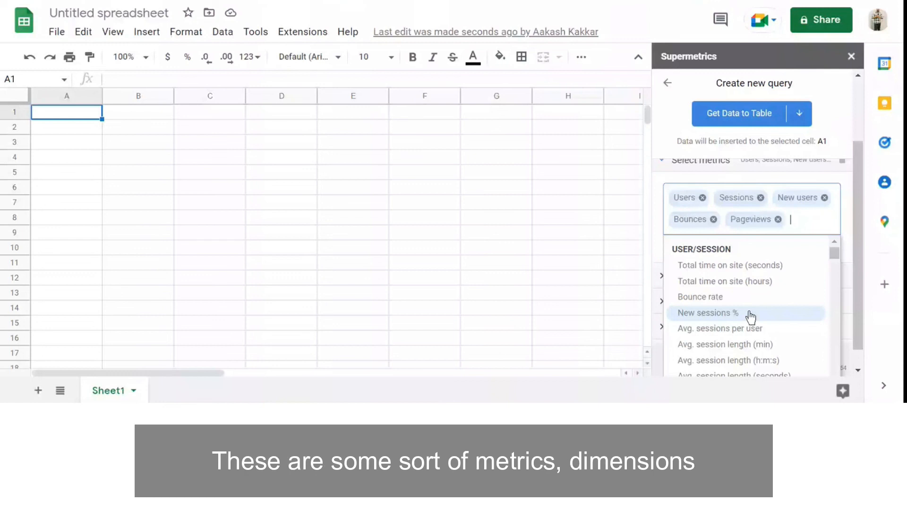
{"action": "left_click", "coordinate": [743, 297]}
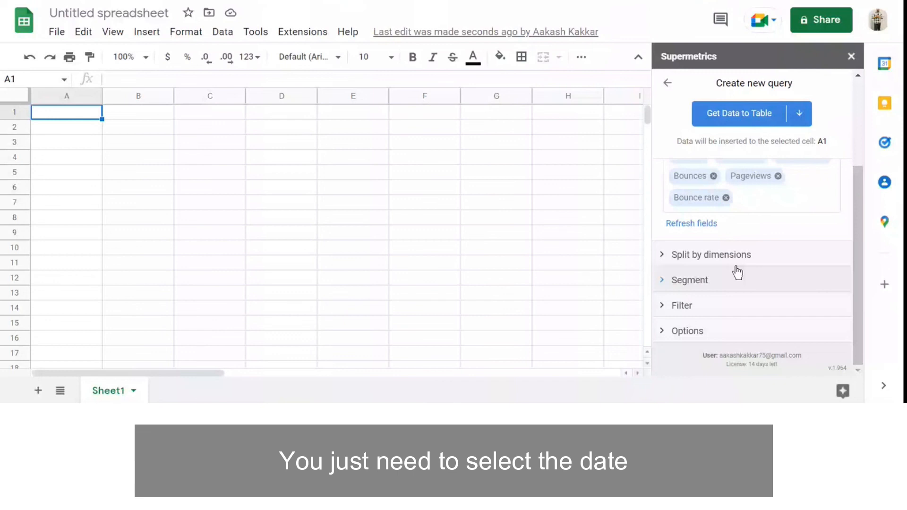
Split the query rows by Date and Channel group, and load the Google Analytics data into the sheet at cell A1
{"action": "left_click", "coordinate": [730, 257]}
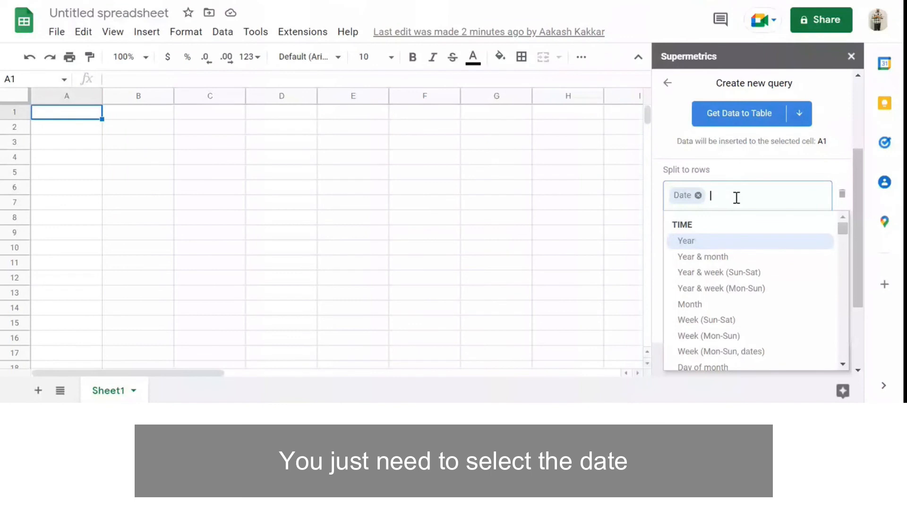
{"action": "type", "text": "channel"}
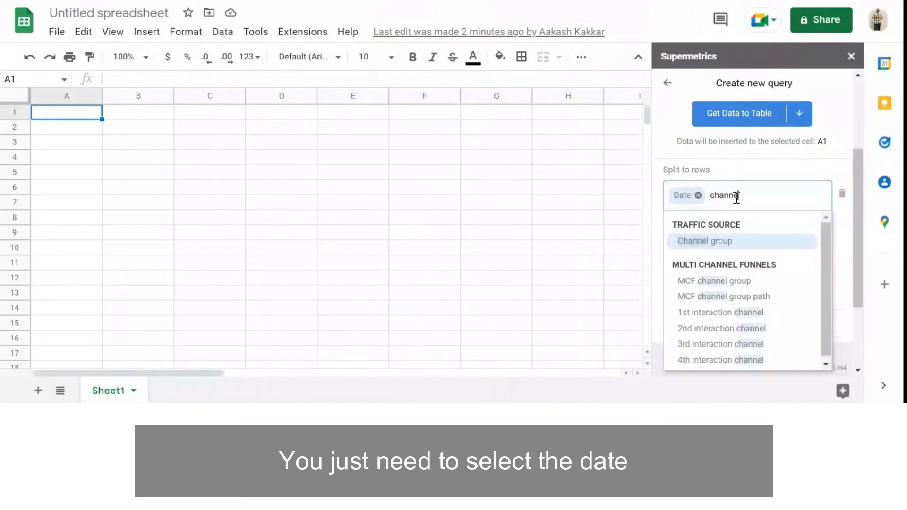
{"action": "key", "text": "Return"}
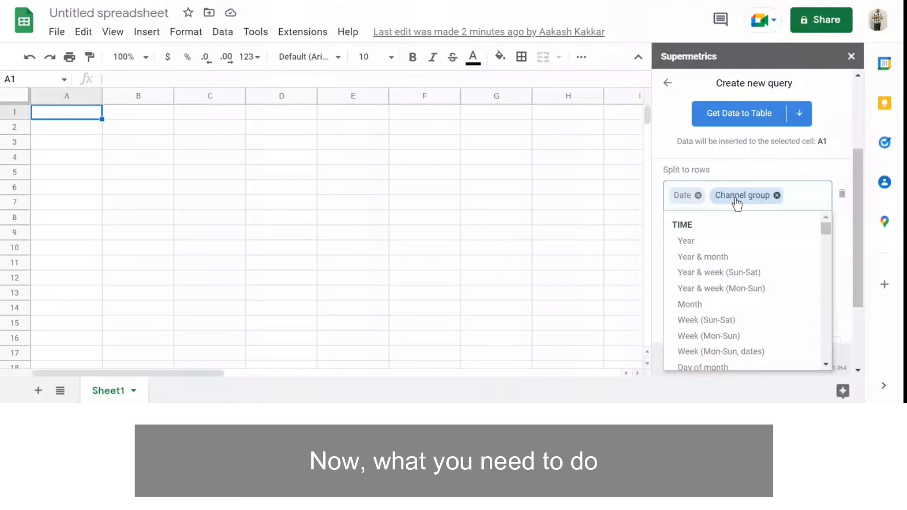
{"action": "scroll", "coordinate": [748, 151], "scroll_direction": "down", "scroll_amount": 3}
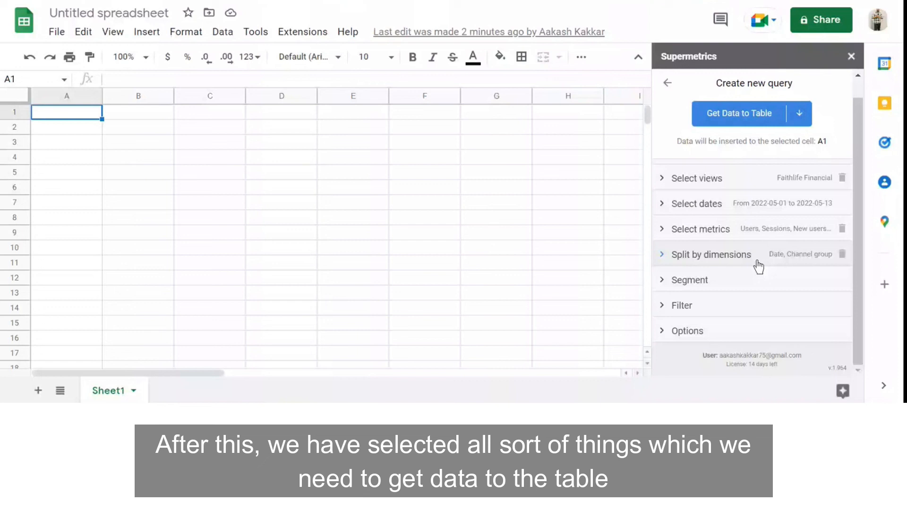
{"action": "left_click", "coordinate": [699, 124]}
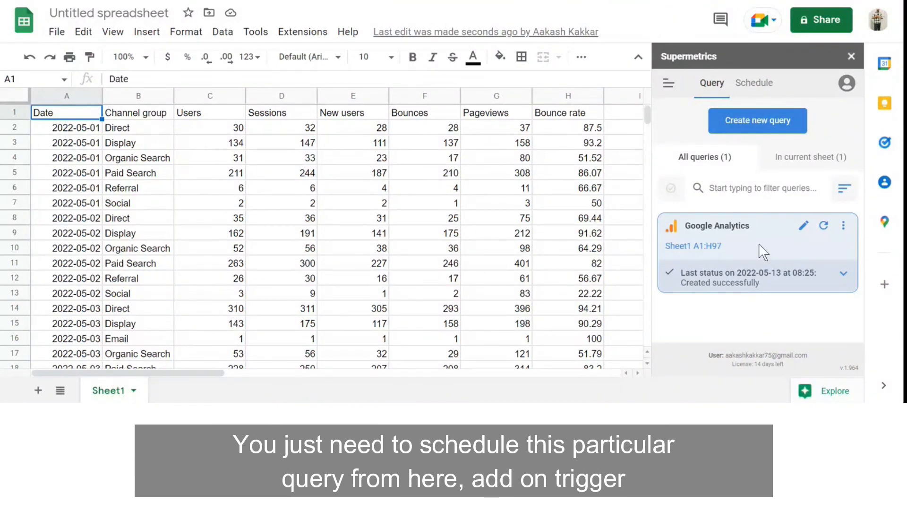
View the Supermetrics scheduled refresh and emailing options for this spreadsheet, and close the sidebar
{"action": "left_click", "coordinate": [753, 87]}
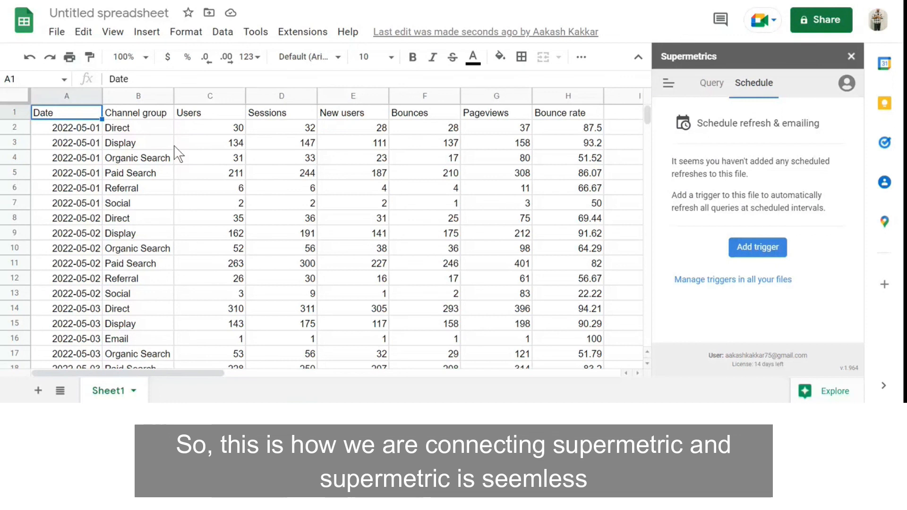
{"action": "left_click", "coordinate": [850, 57]}
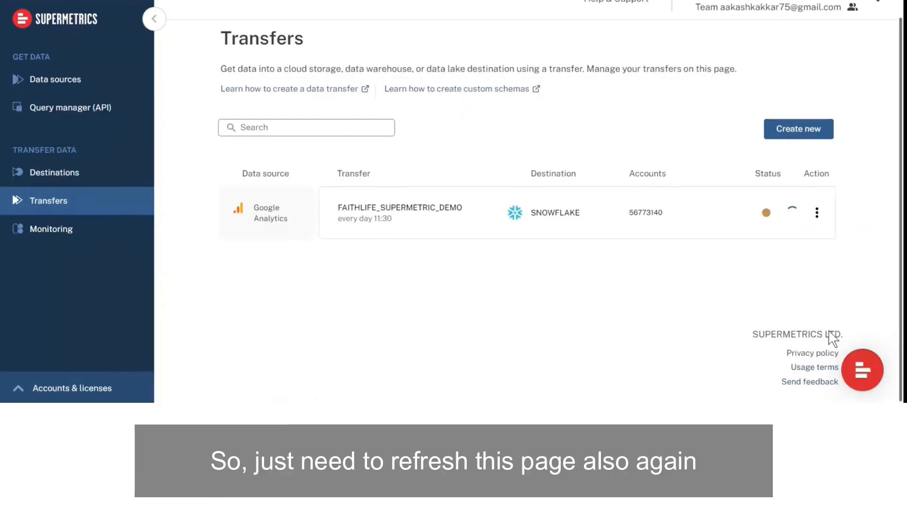
Switch to the Supermetrics Transfers page and reload it to check the status of the FAITHLIFE_SUPERMETRIC_DEMO transfer
{"action": "key", "text": "F5"}
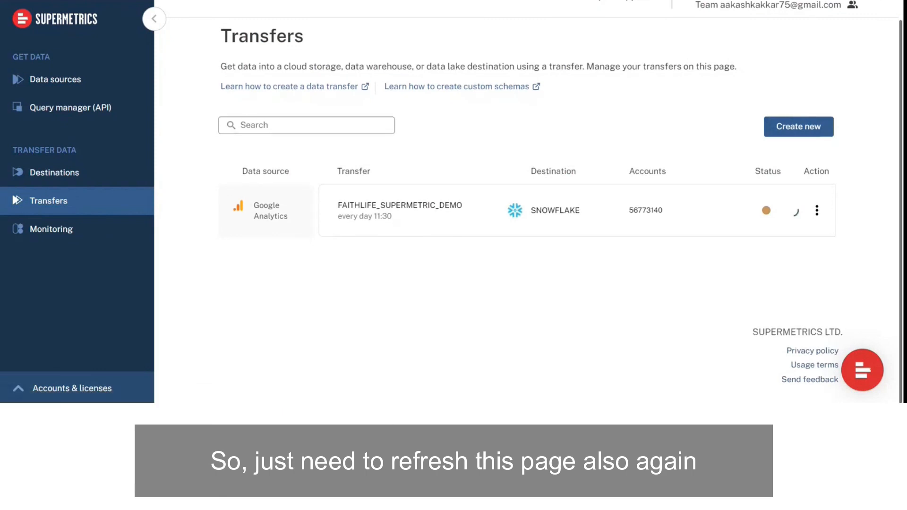
{"action": "key", "text": "F5"}
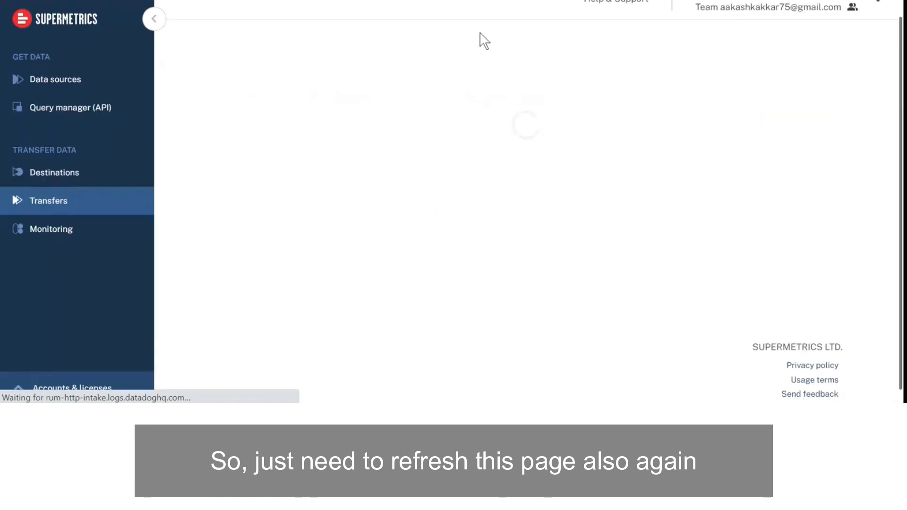
{"action": "mouse_move", "coordinate": [790, 224]}
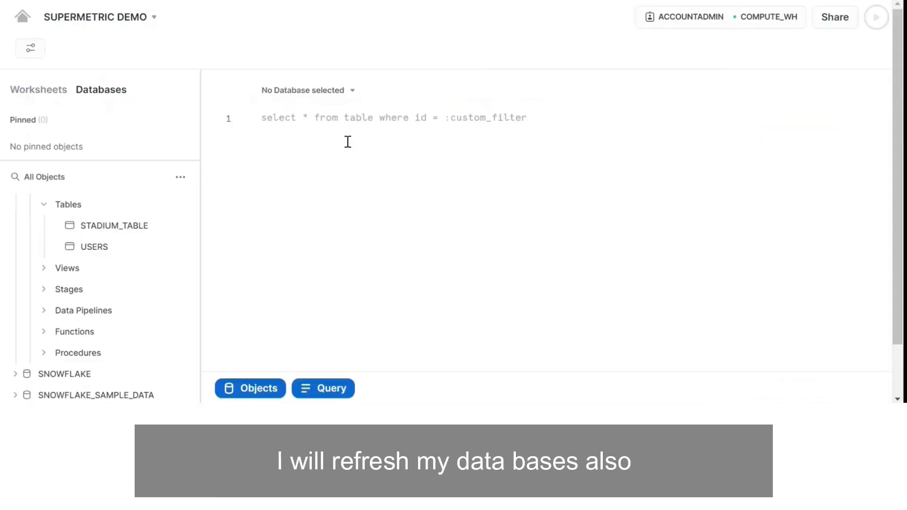
In the Snowflake worksheet, refresh the database objects and show the columns of GA_ST_FAITHLIFE_SP under PRACTICE.PUBLIC
{"action": "scroll", "coordinate": [158, 210], "scroll_direction": "up", "scroll_amount": 2}
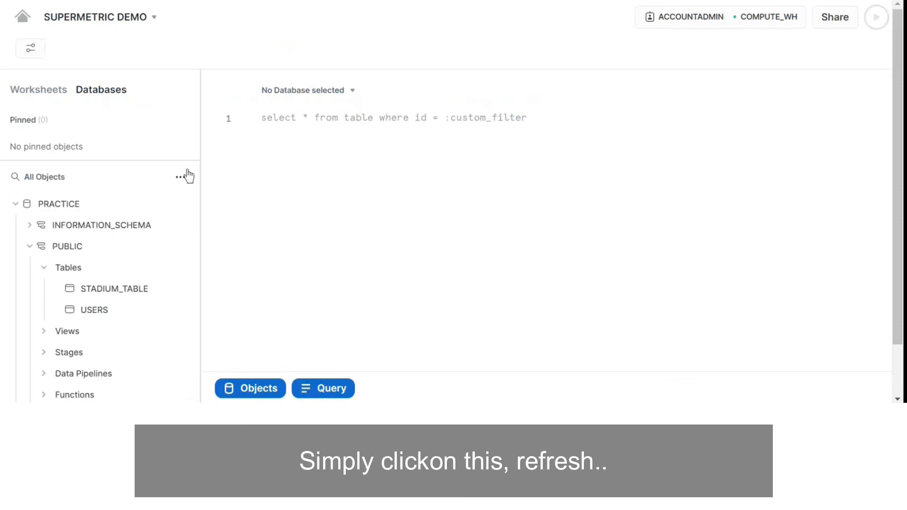
{"action": "left_click", "coordinate": [181, 177]}
{"action": "left_click", "coordinate": [177, 215]}
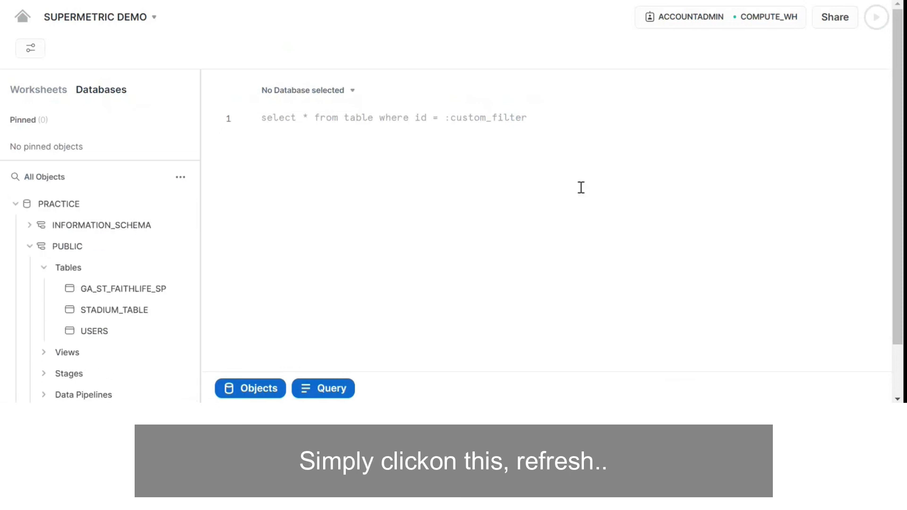
{"action": "mouse_move", "coordinate": [71, 299]}
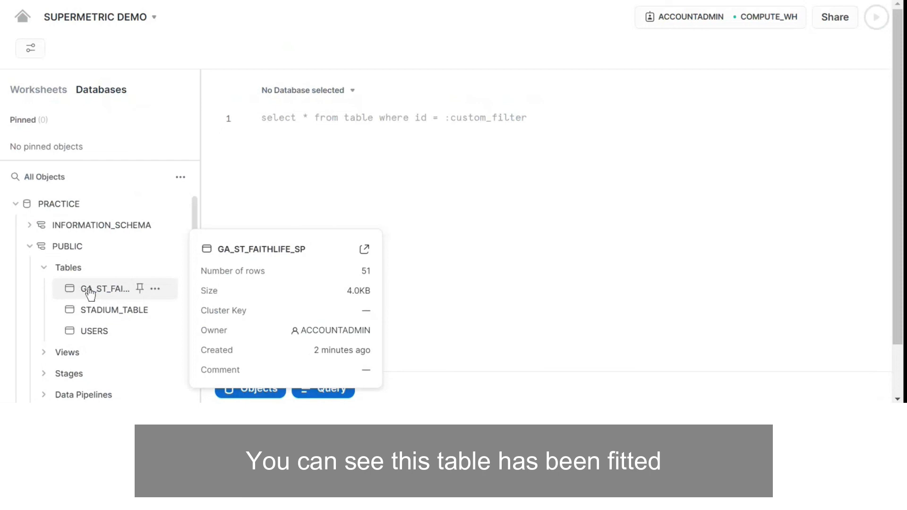
{"action": "left_click", "coordinate": [91, 292]}
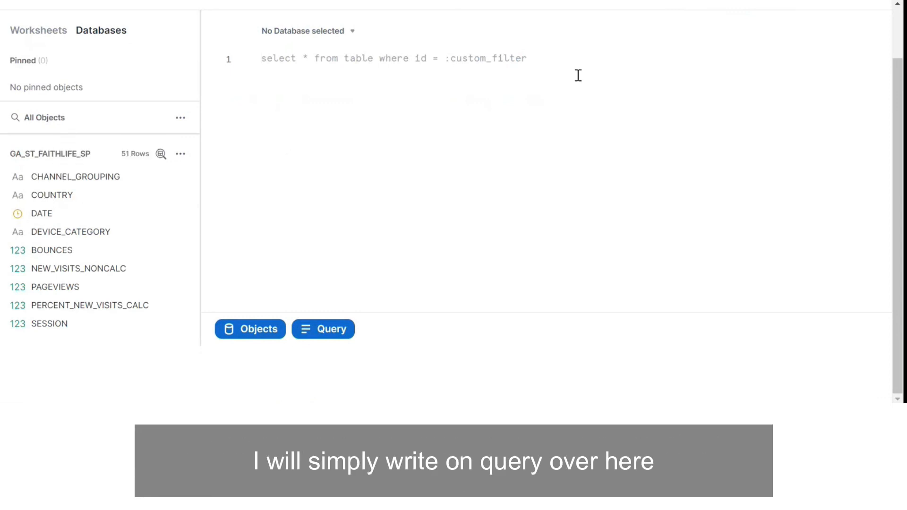
Write the query "select * from GA_ST_FAITHLIFE_SP" in the worksheet and run it
{"action": "scroll", "coordinate": [137, 222], "scroll_direction": "up", "scroll_amount": 2}
{"action": "left_click", "coordinate": [518, 225]}
{"action": "type", "text": "sel"}
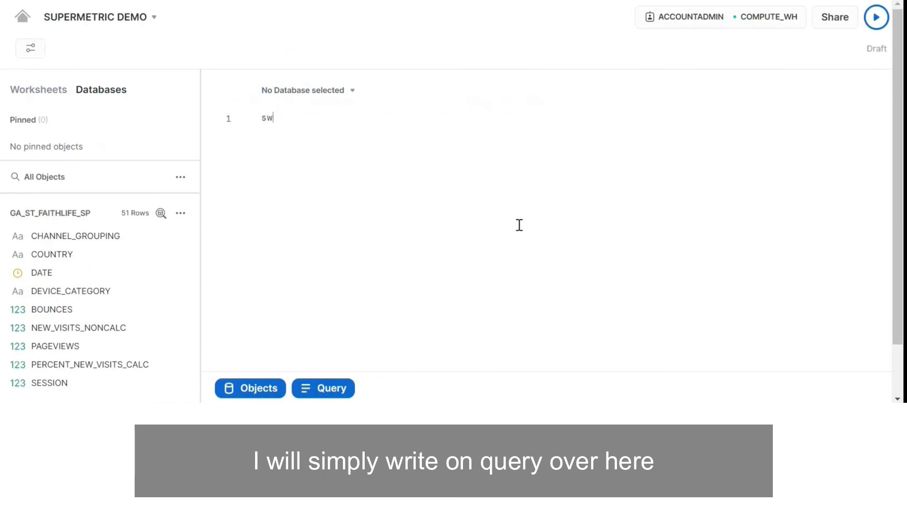
{"action": "type", "text": "e"}
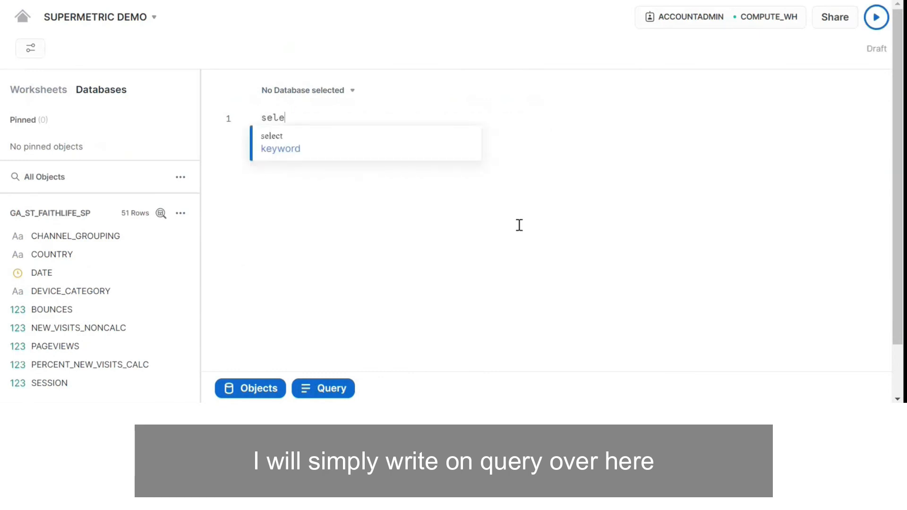
{"action": "type", "text": "ct * from"}
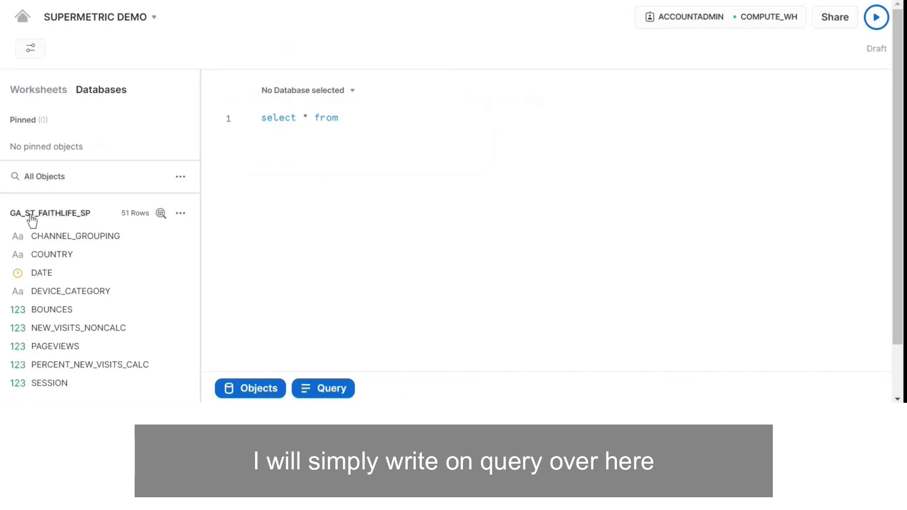
{"action": "left_click_drag", "start_coordinate": [29, 213], "coordinate": [354, 145]}
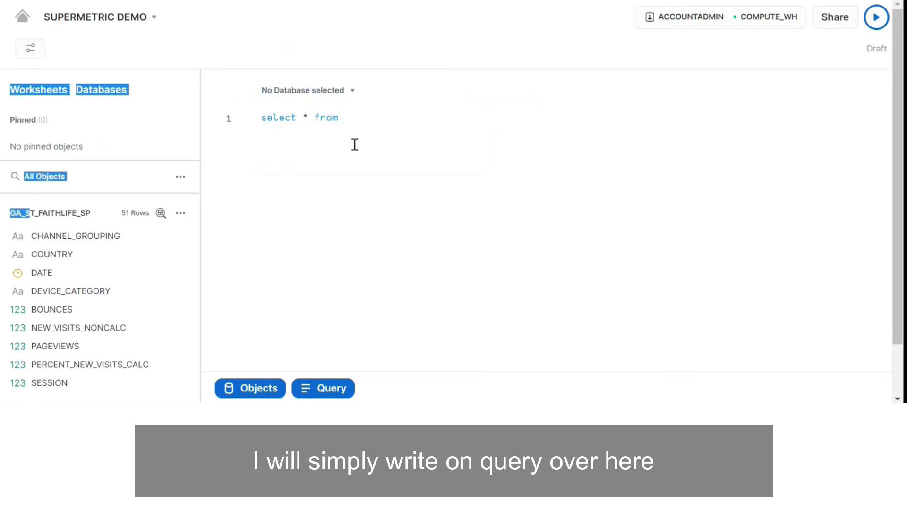
{"action": "double_click", "coordinate": [86, 215]}
{"action": "left_click", "coordinate": [369, 126]}
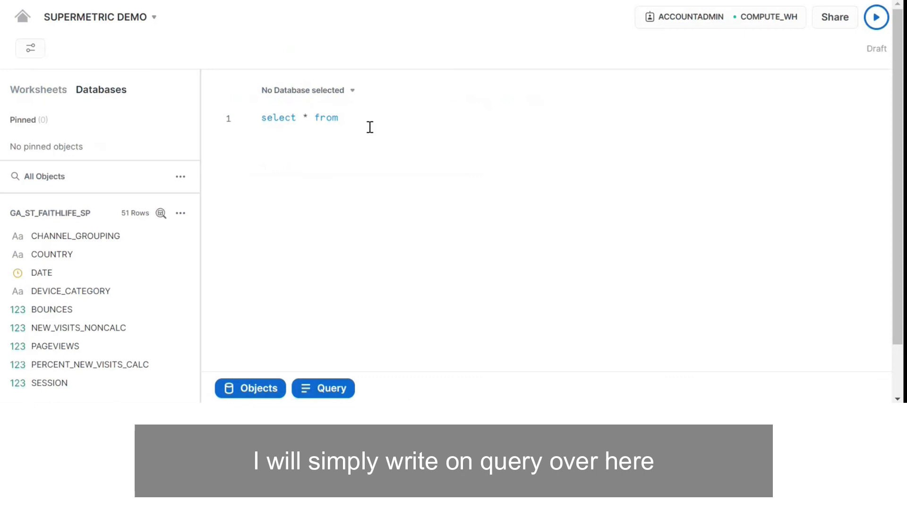
{"action": "type", "text": "GA_ST_FAITHLIFE_SP"}
{"action": "key", "text": "ctrl+Return"}
Qualify the table in the query as PRACTICE.PUBLIC.GA_ST_FAITHLIFE_SP and run the query again
{"action": "left_click", "coordinate": [344, 117]}
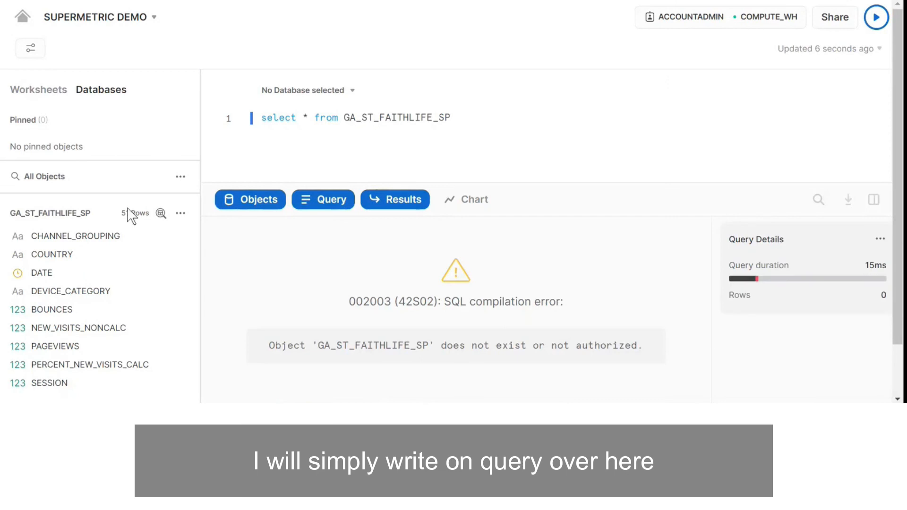
{"action": "double_click", "coordinate": [52, 213]}
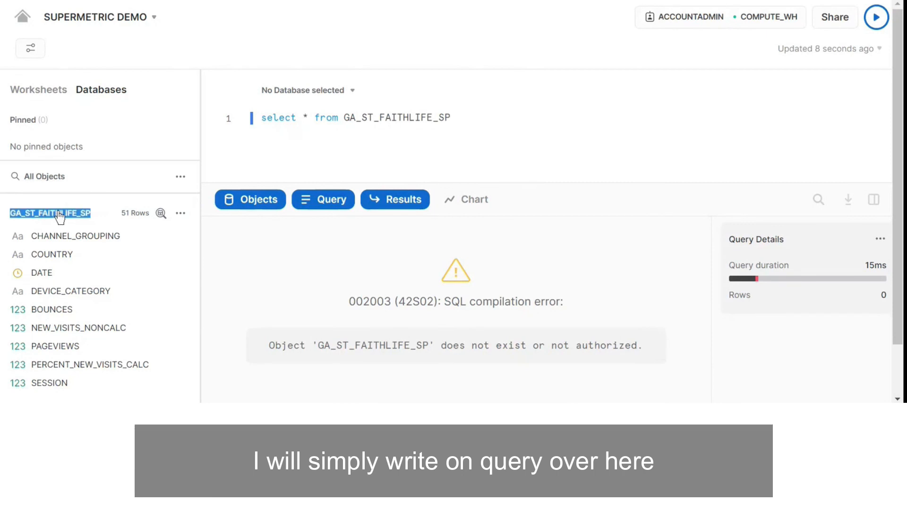
{"action": "left_click", "coordinate": [347, 116]}
{"action": "type", "text": "PR"}
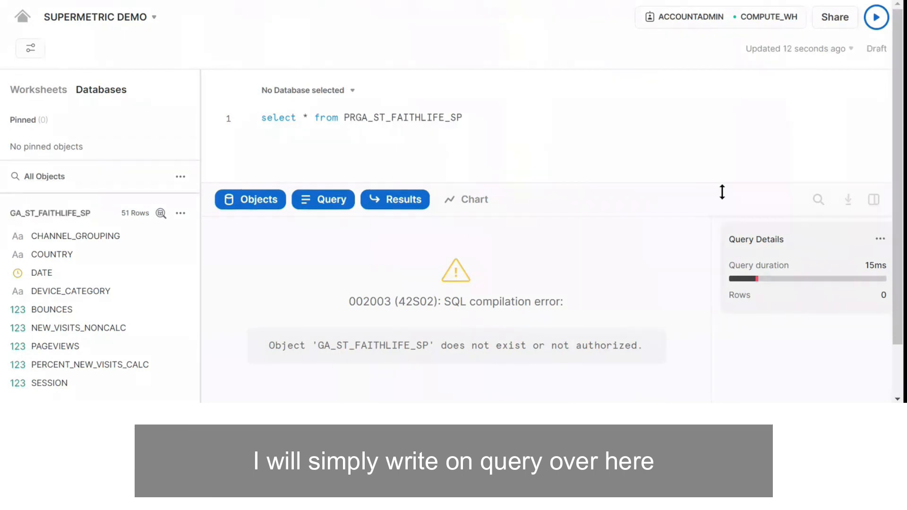
{"action": "type", "text": "ACTISE"}
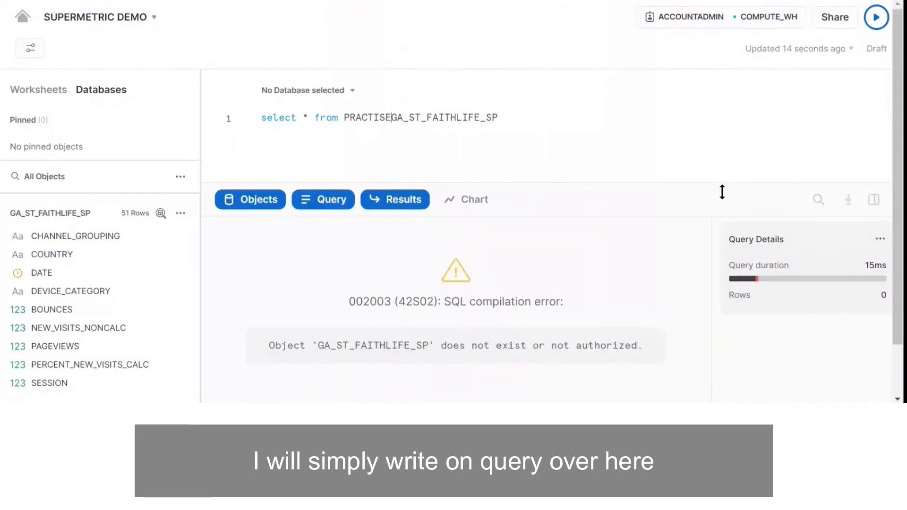
{"action": "key", "text": "BackSpace"}
{"action": "key", "text": "BackSpace"}
{"action": "type", "text": "CE."}
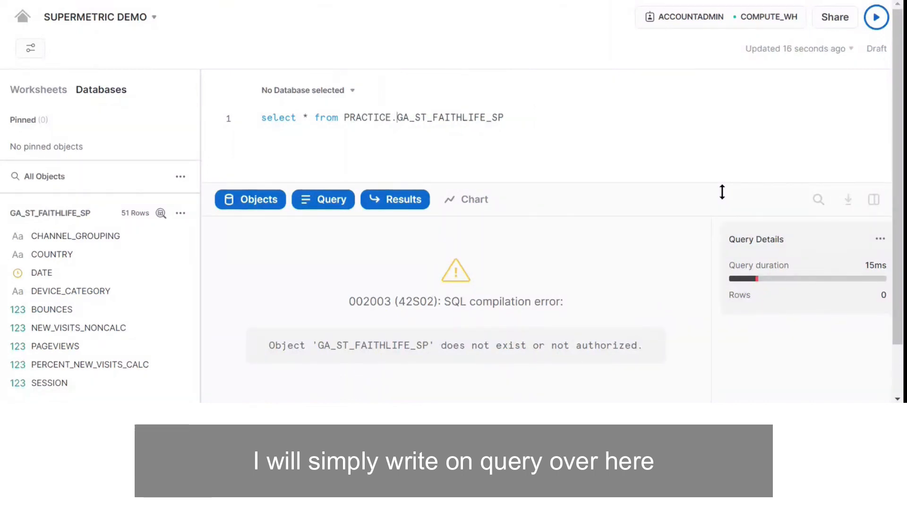
{"action": "type", "text": "PUBLIC."}
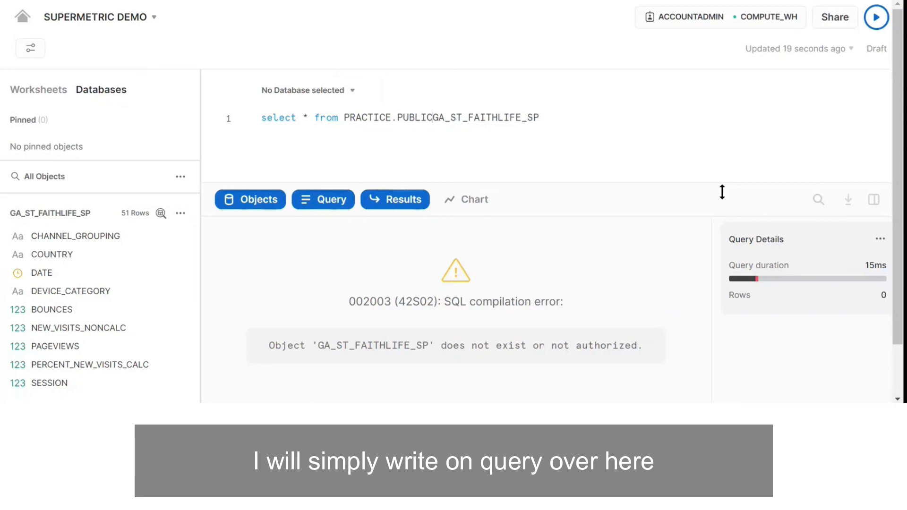
{"action": "key", "text": "ctrl+Return"}
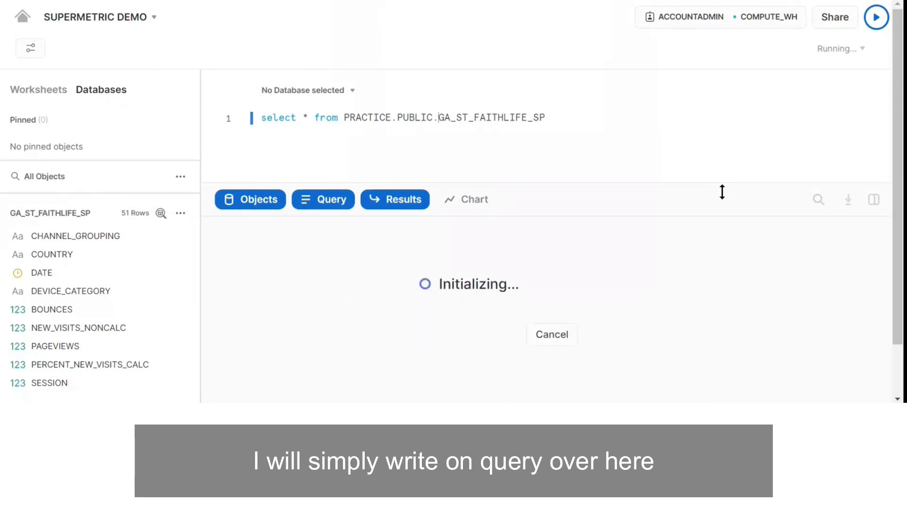